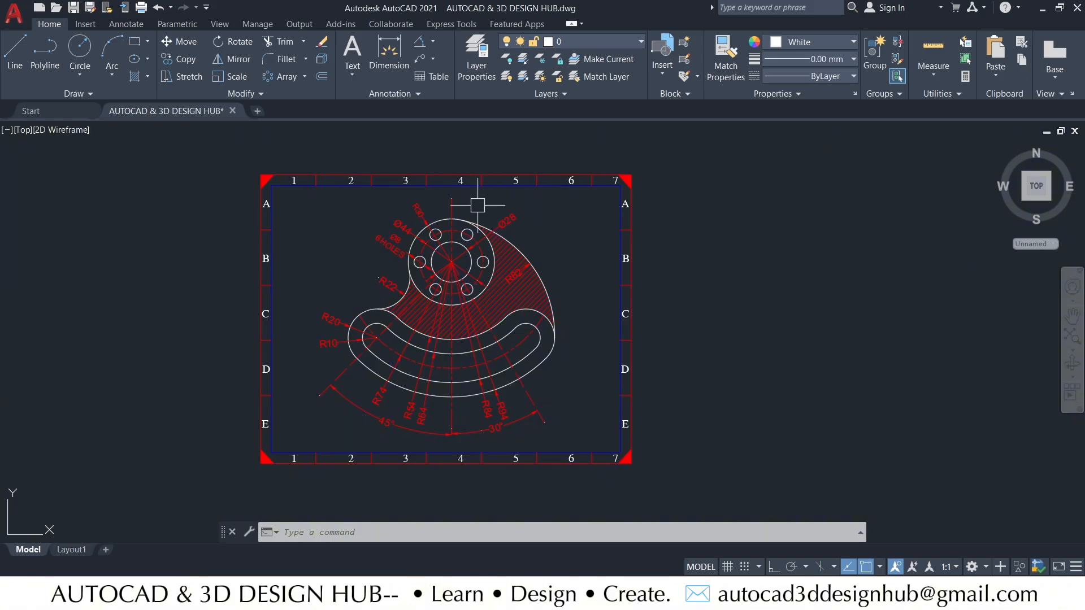
- Draw a circle of radius 30 in the empty space beside the reference drawing
scroll(509, 213, "up", 4)
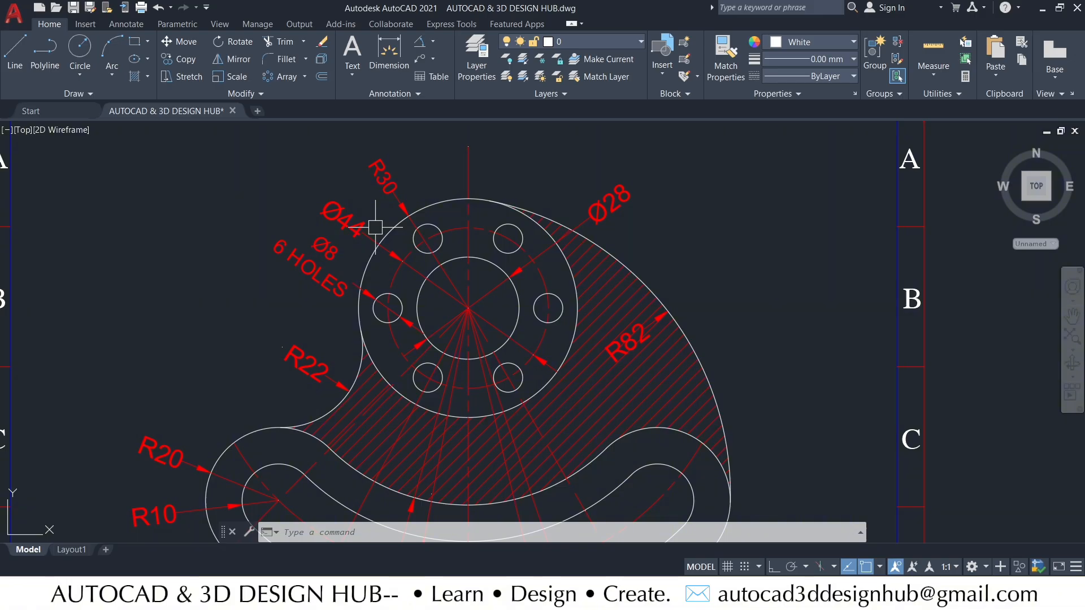
scroll(375, 227, "down", 3)
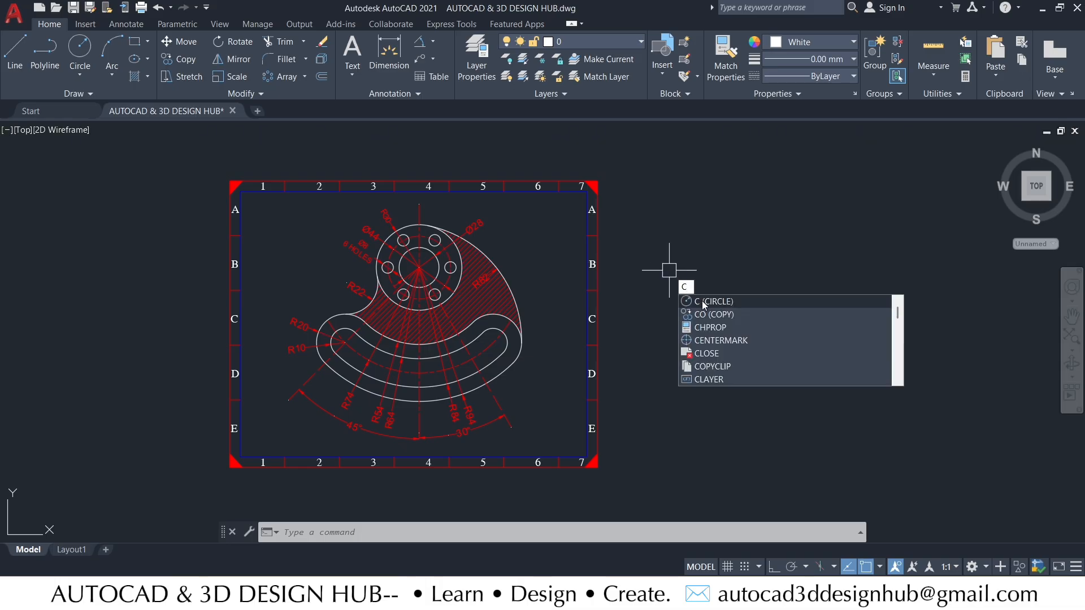
key("Escape")
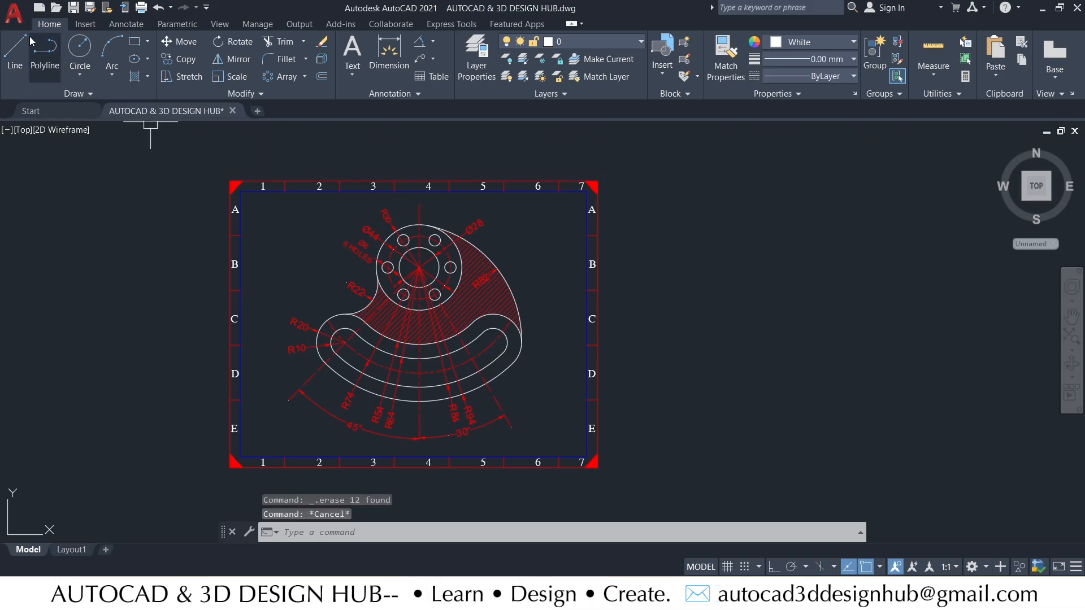
left_click(80, 78)
left_click(125, 100)
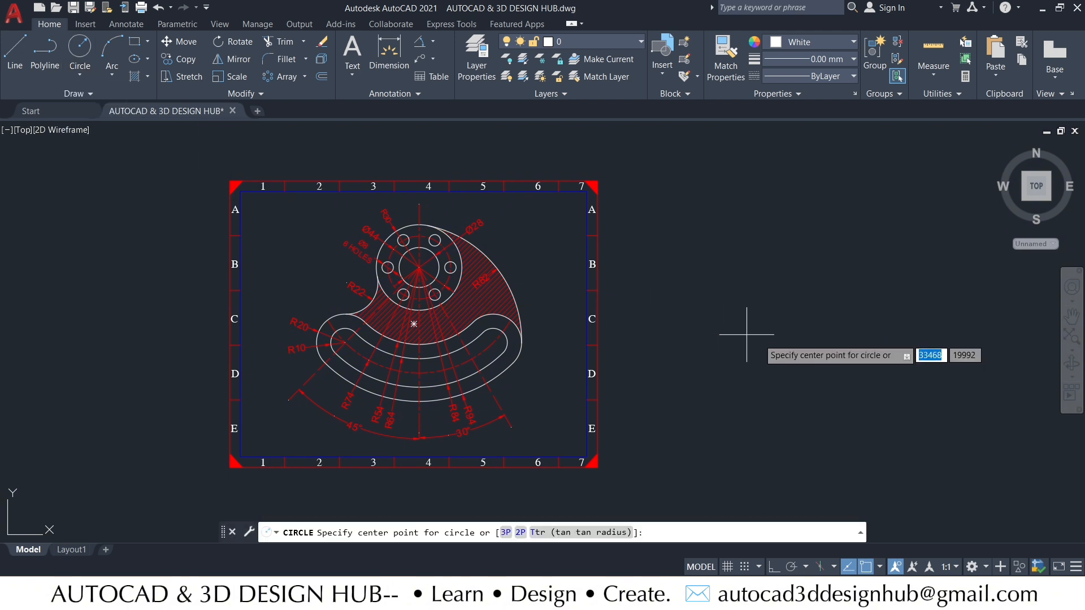
left_click(731, 289)
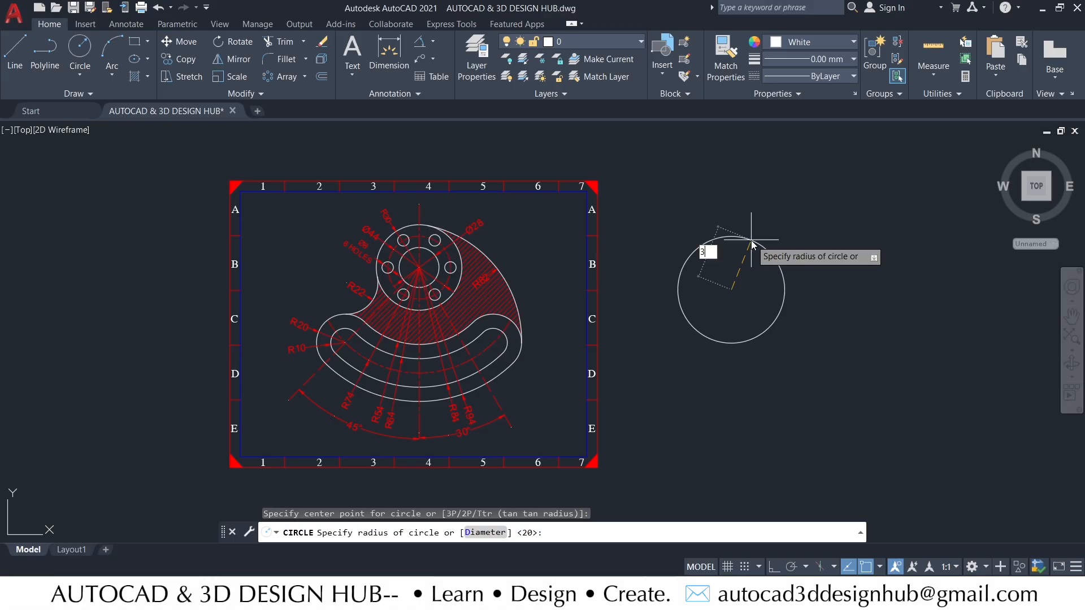
key("Return")
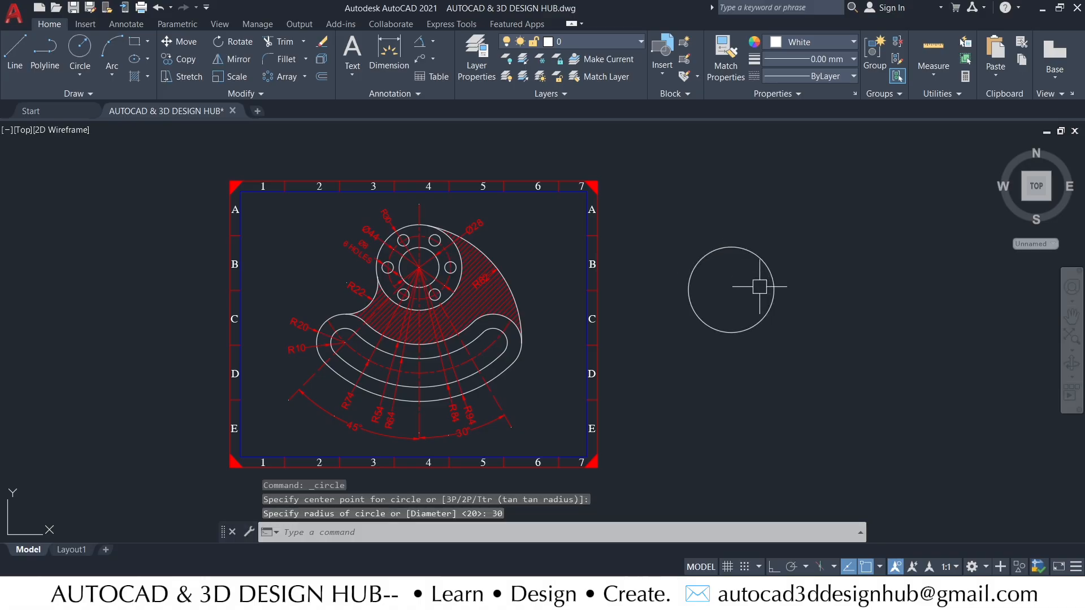
- Draw a circle of diameter 28 concentric with the radius 30 circle
scroll(751, 283, "up", 2)
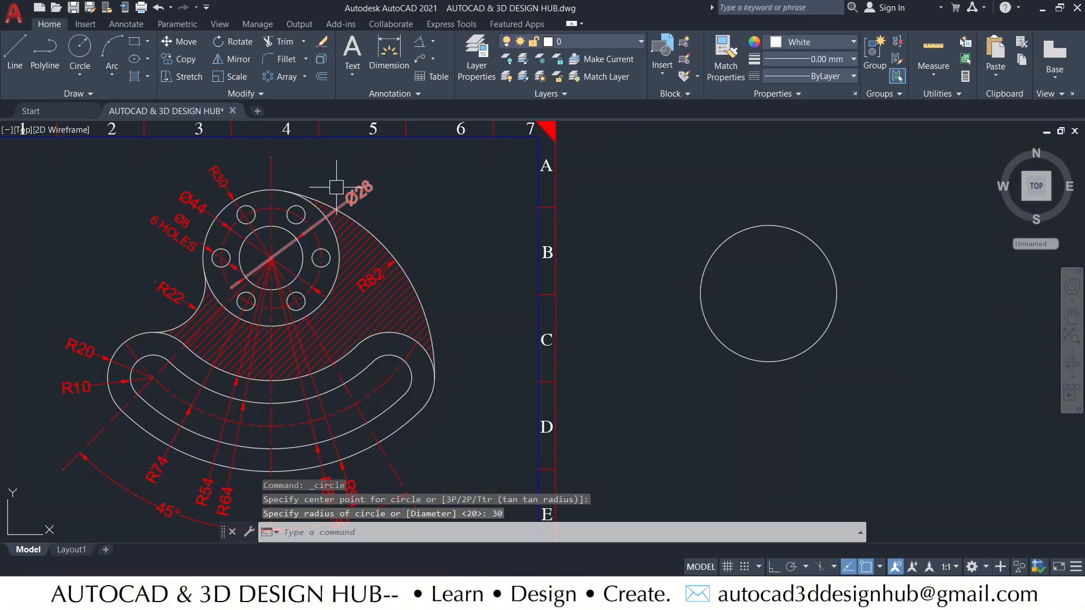
scroll(366, 187, "up", 2)
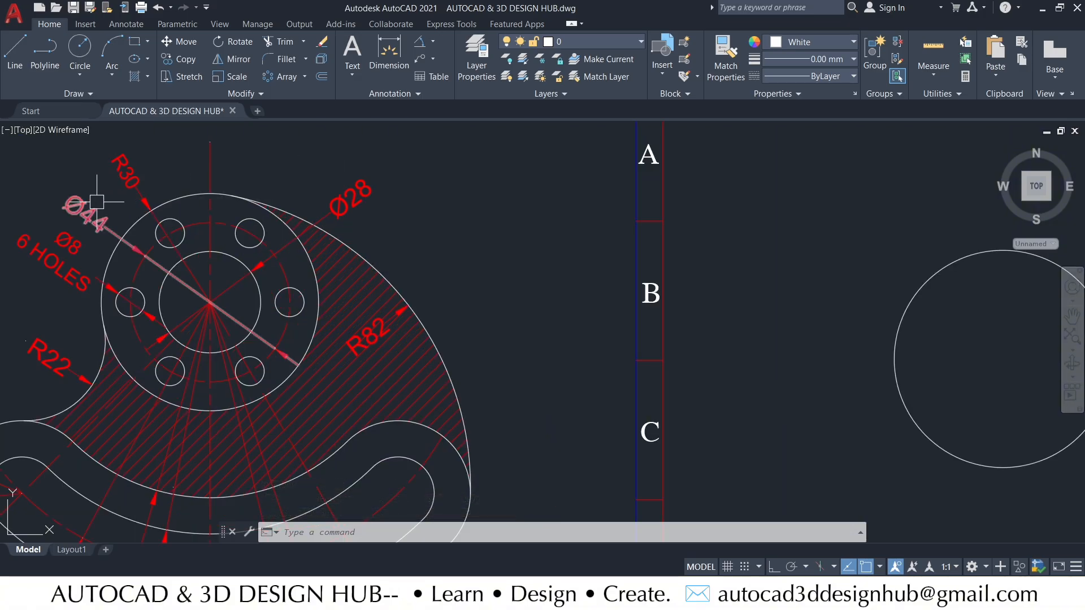
scroll(141, 235, "down", 2)
mouse_move(773, 338)
middle_mouse_down()
mouse_move(540, 305)
mouse_move(591, 312)
middle_mouse_up()
type("c")
key("Return")
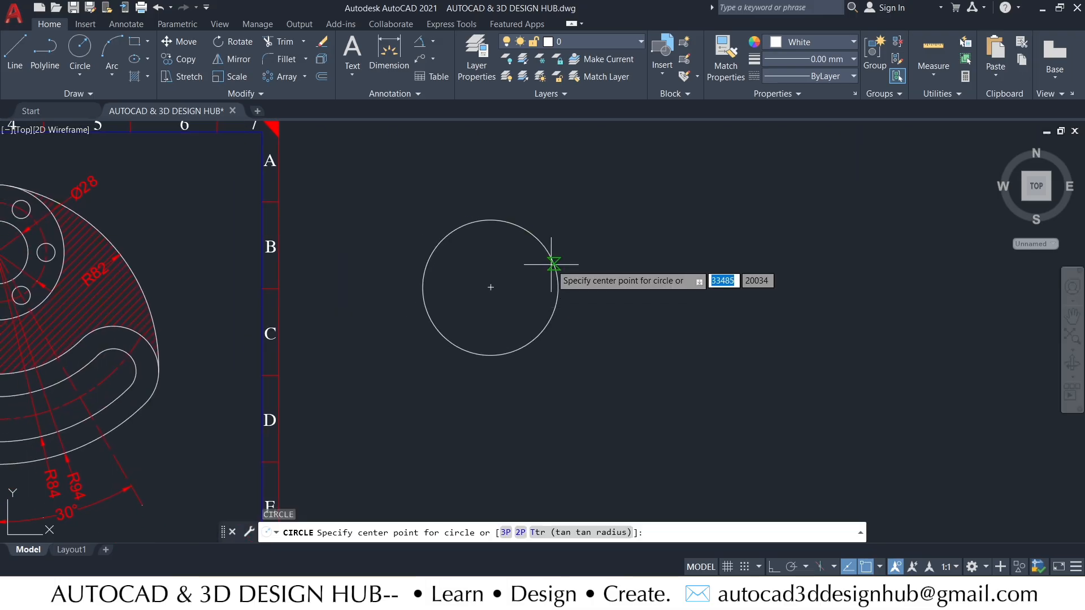
left_click(490, 288)
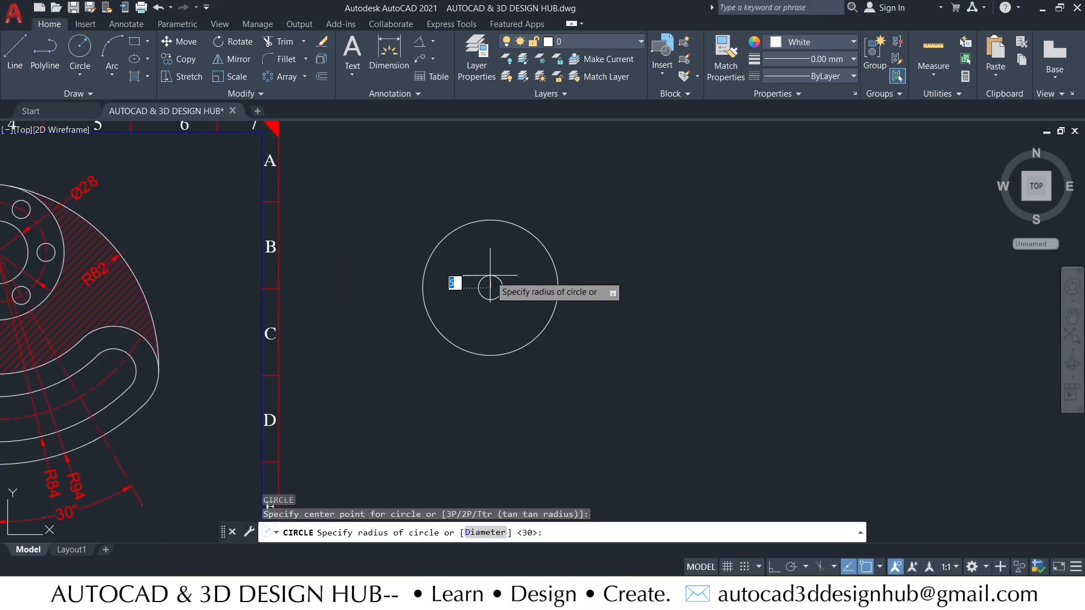
left_click(485, 532)
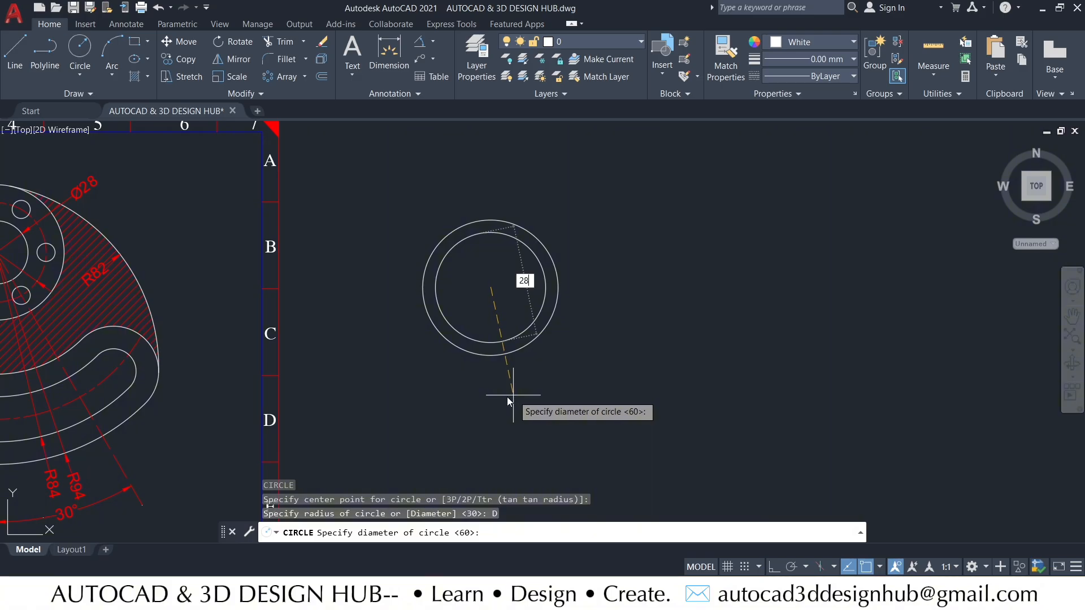
type("28")
key("Return")
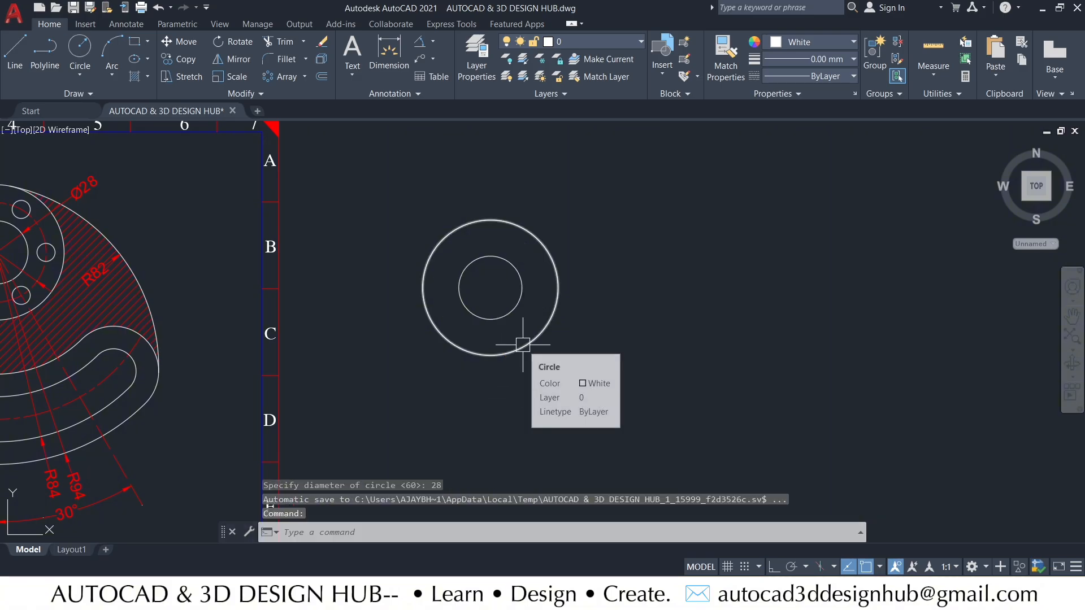
- Draw a circle of diameter 44 from the same centre, between the two existing circles
type("c")
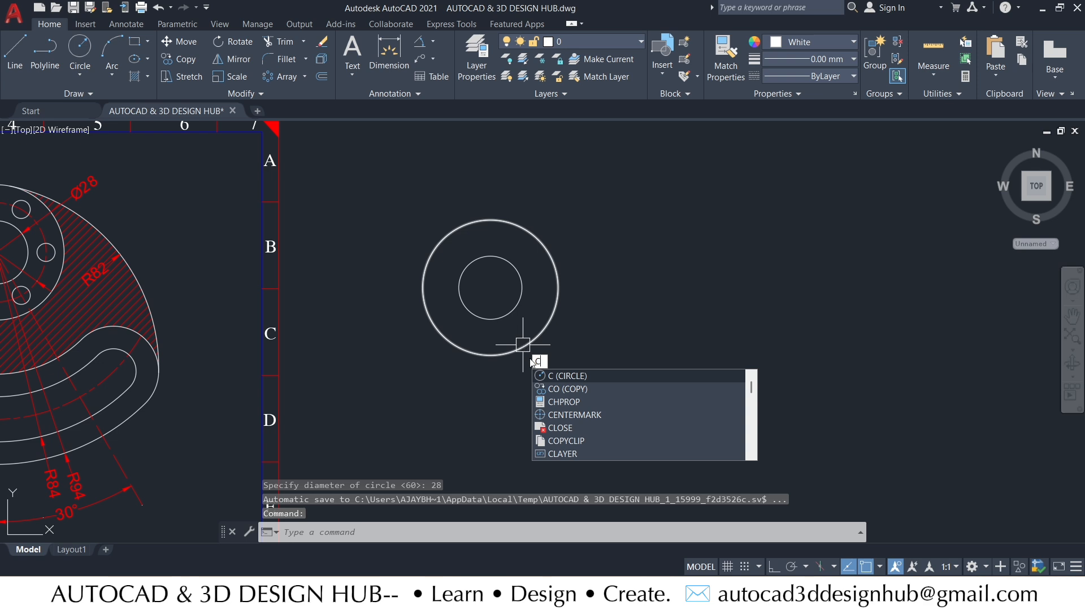
key("Escape")
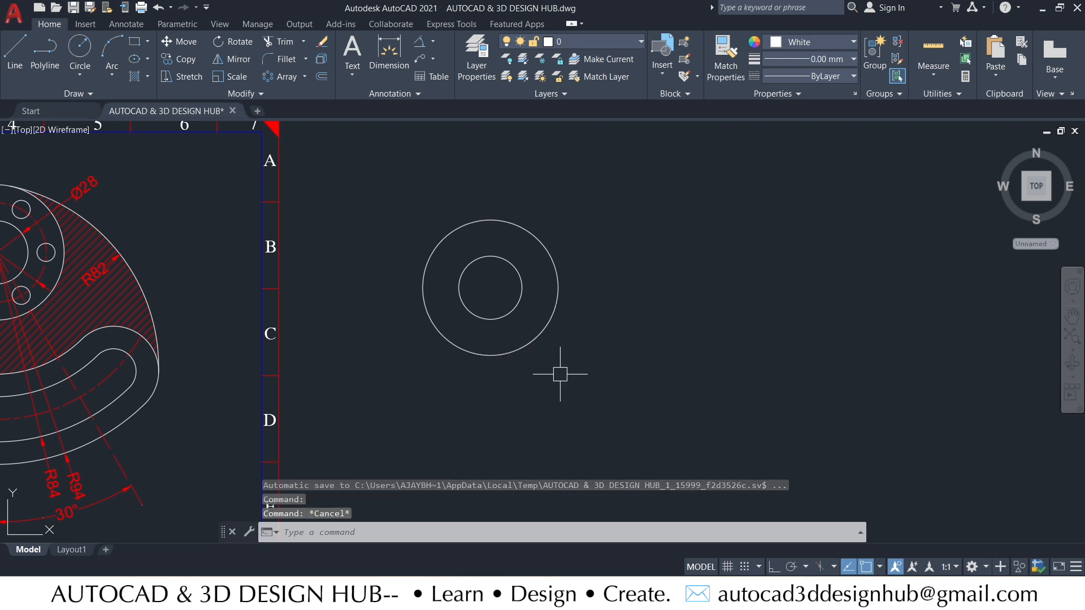
key("Return")
left_click(491, 288)
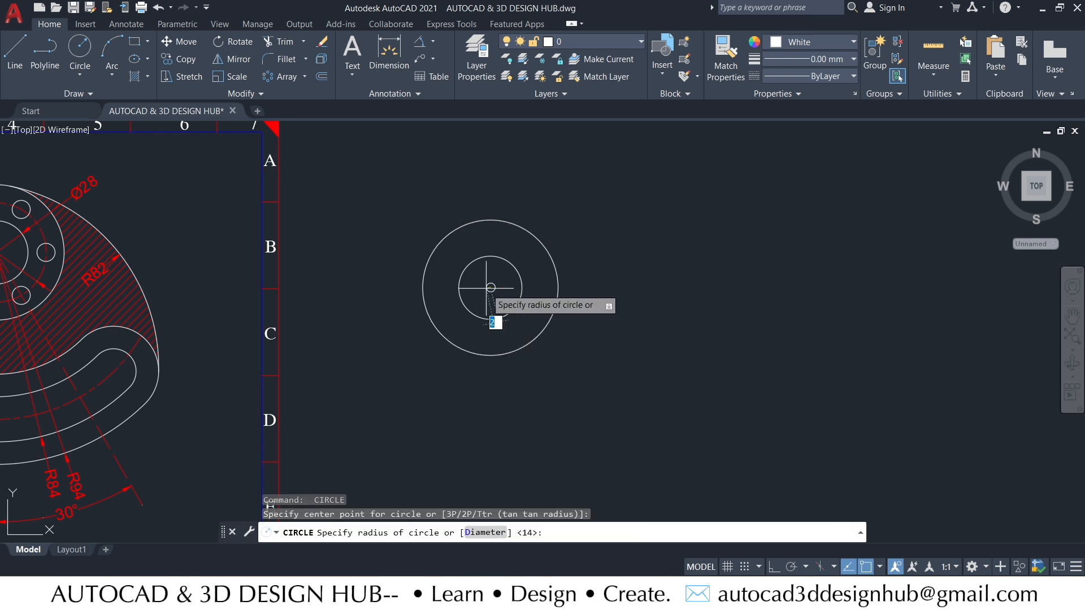
left_click(494, 531)
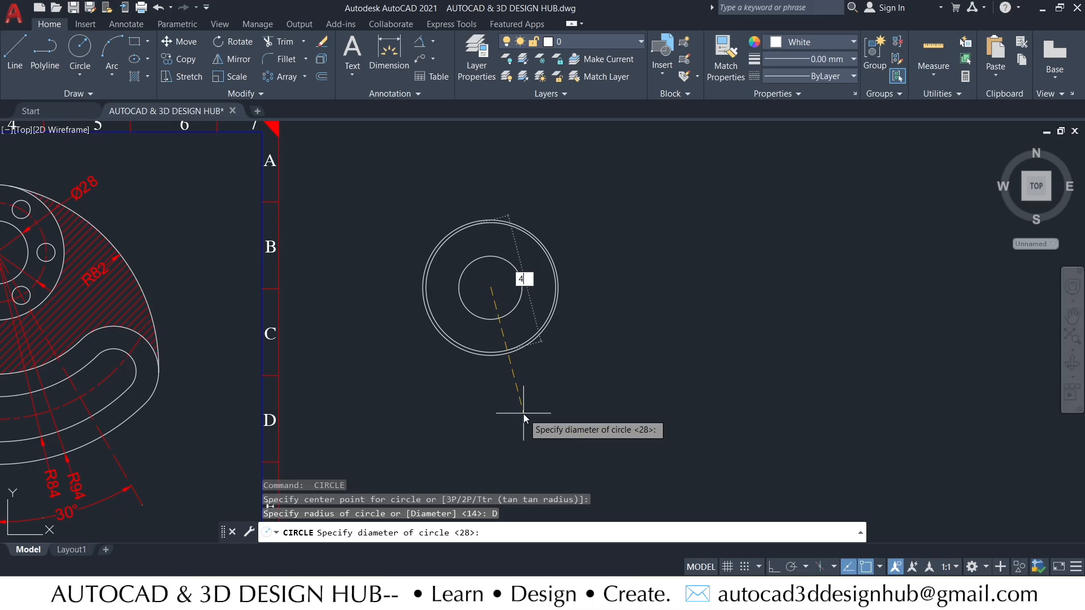
key("Return")
- Change the middle circle's color to Red and its linetype to AM_ISO08W050
middle_click_drag(508, 399, 672, 322)
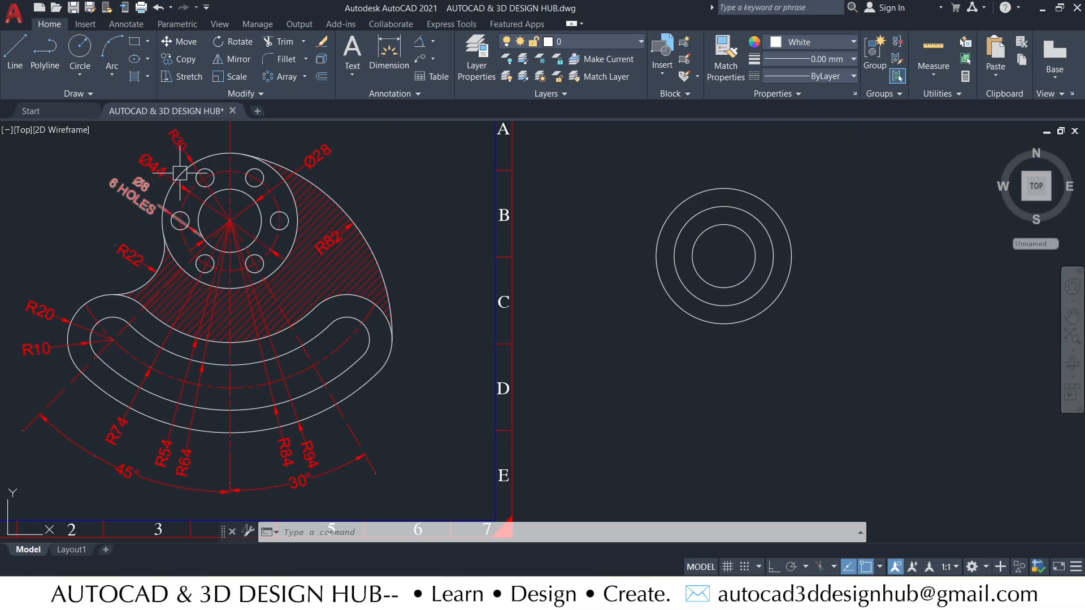
mouse_move(180, 193)
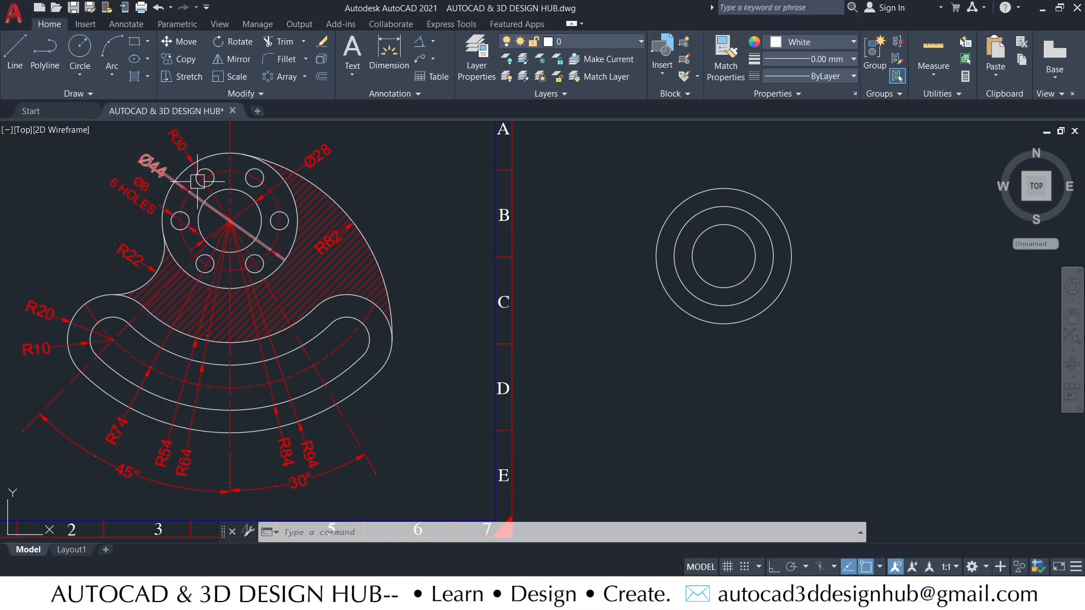
scroll(721, 201, "up", 2)
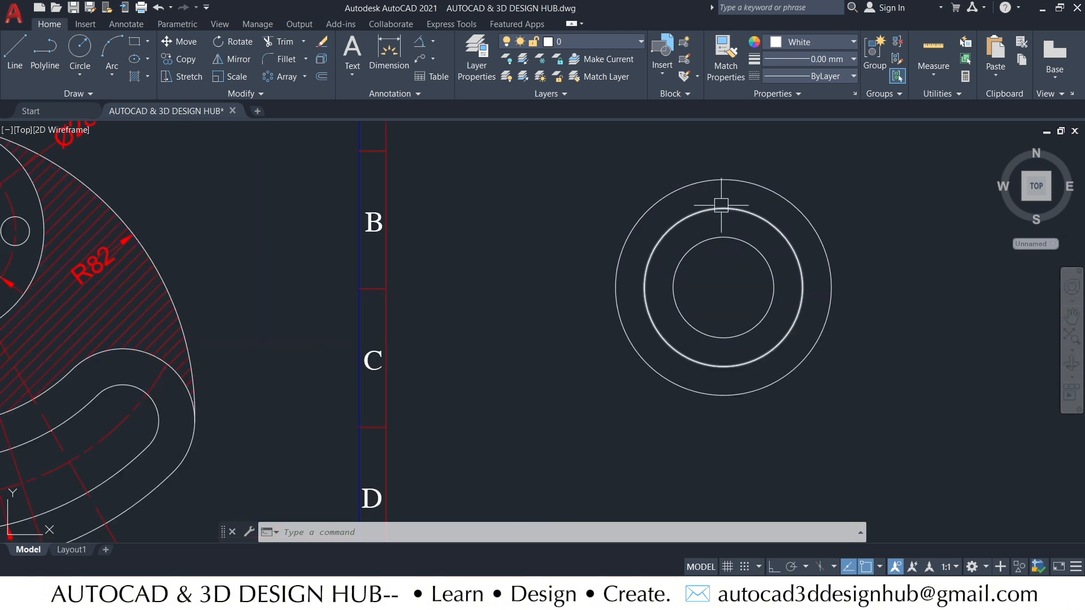
left_click(723, 210)
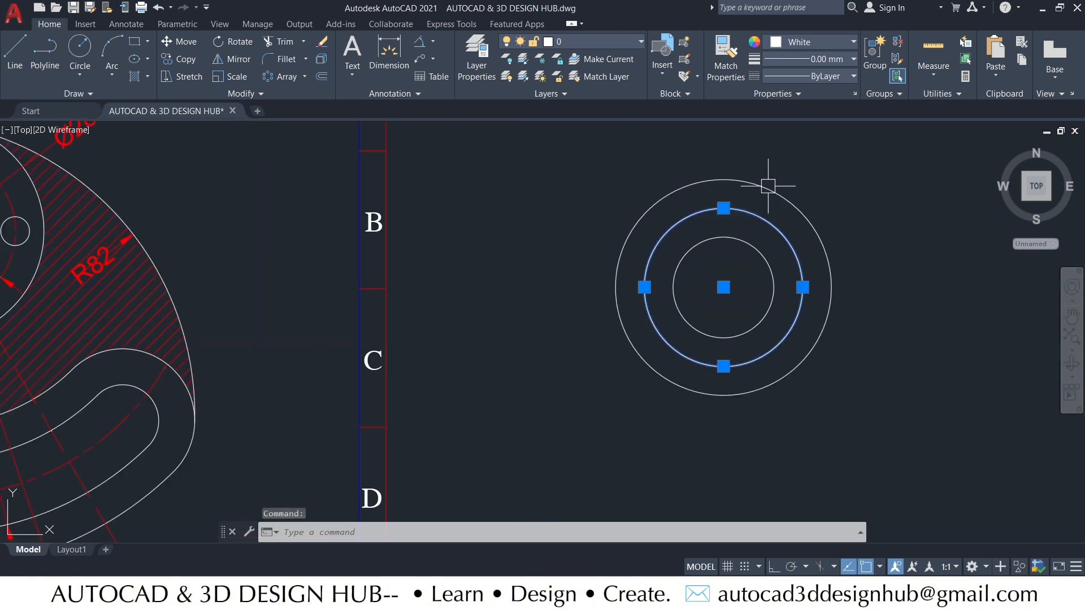
left_click(818, 43)
left_click(767, 189)
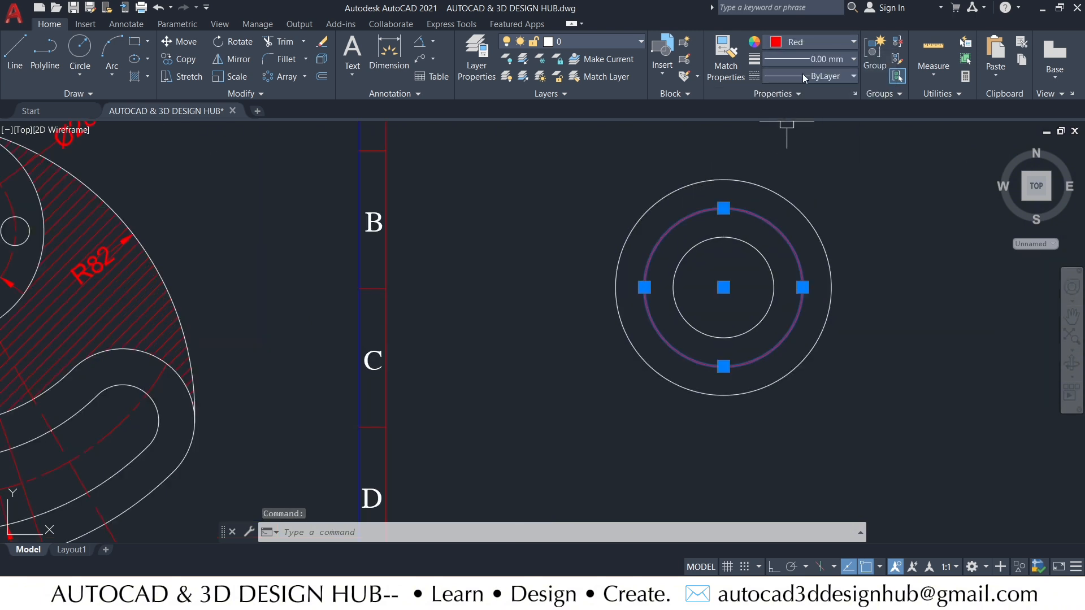
left_click(802, 76)
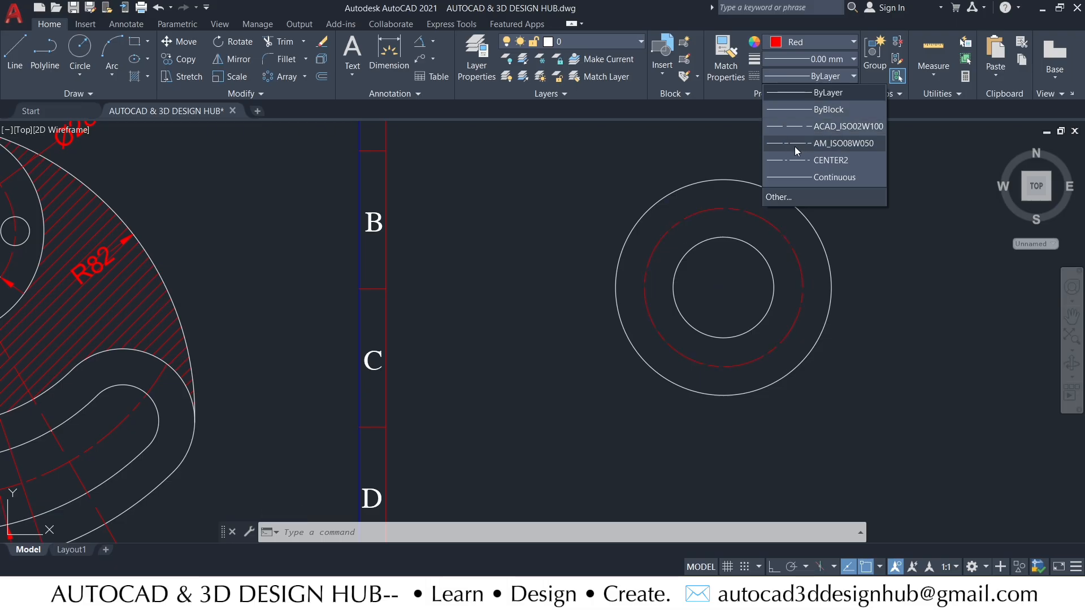
left_click(796, 149)
key("Escape")
- Draw a hole circle of diameter 8 centred on the top quadrant of the red dashed circle
scroll(785, 225, "down", 2)
mouse_move(785, 226)
middle_mouse_down()
mouse_move(860, 208)
mouse_move(808, 255)
middle_mouse_up()
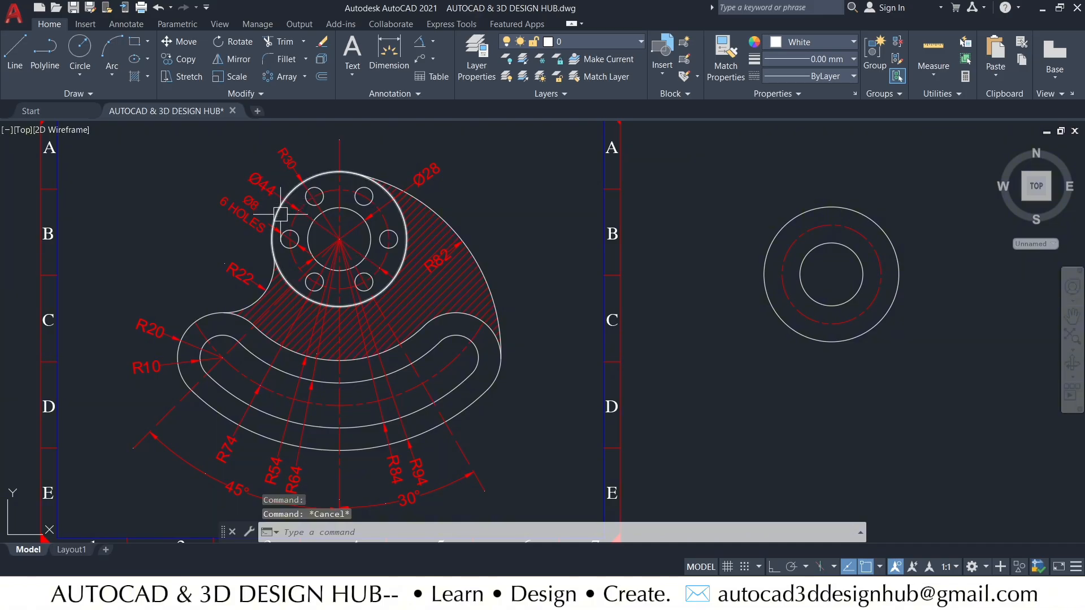
scroll(279, 213, "up", 2)
middle_click_drag(281, 218, 287, 232)
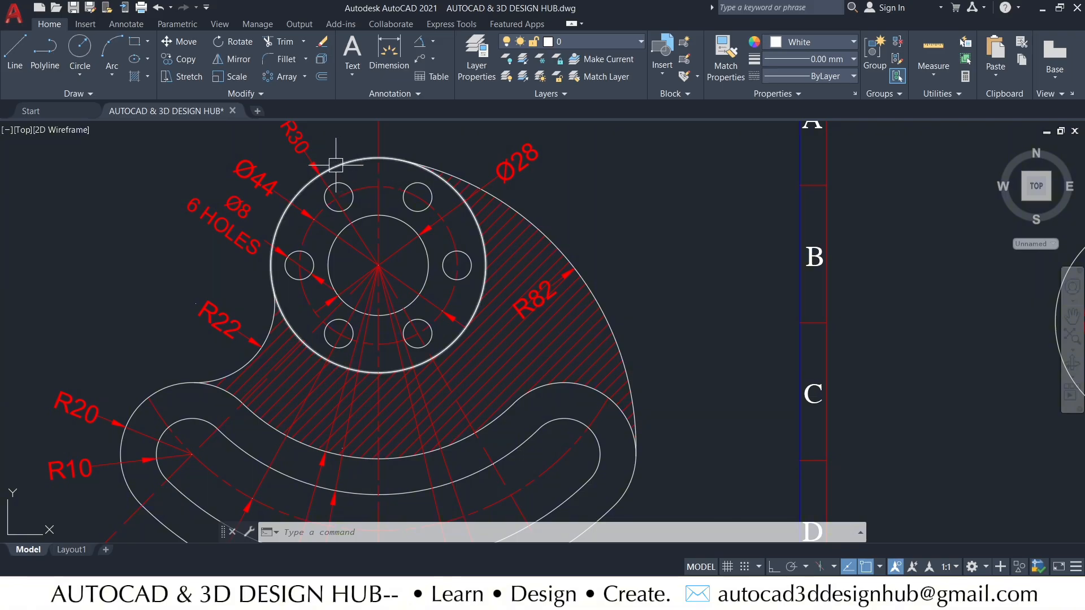
scroll(514, 255, "down", 2)
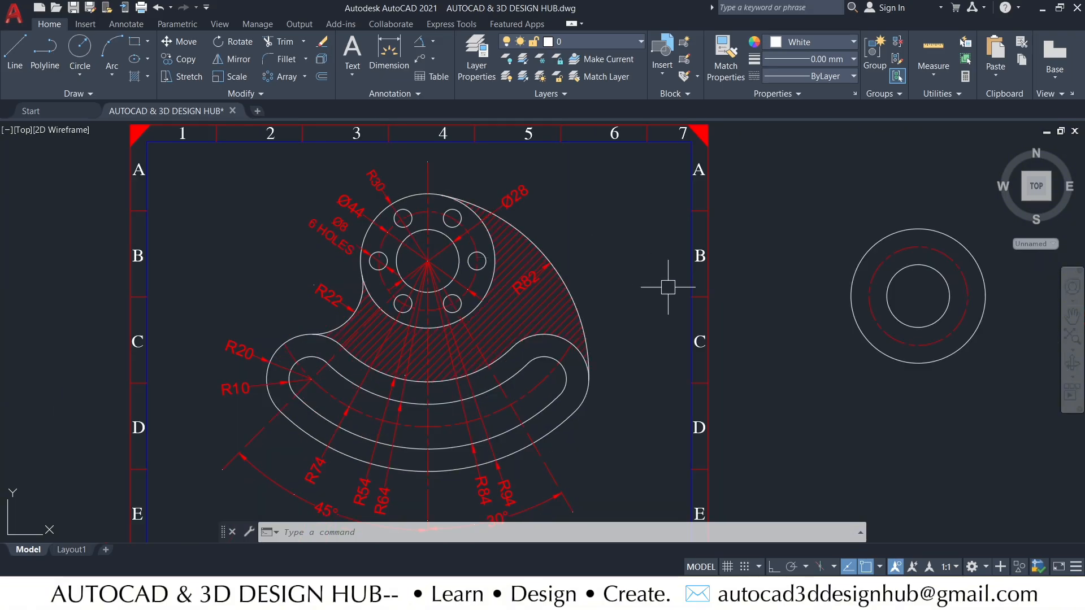
middle_click_drag(825, 303, 773, 321)
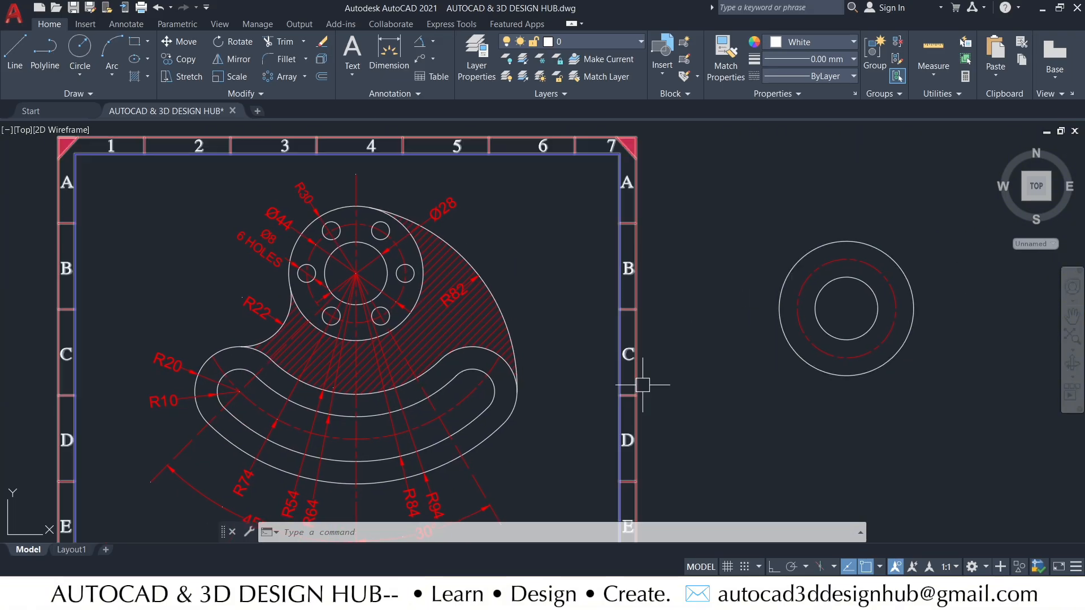
scroll(870, 269, "up", 2)
scroll(815, 249, "up", 2)
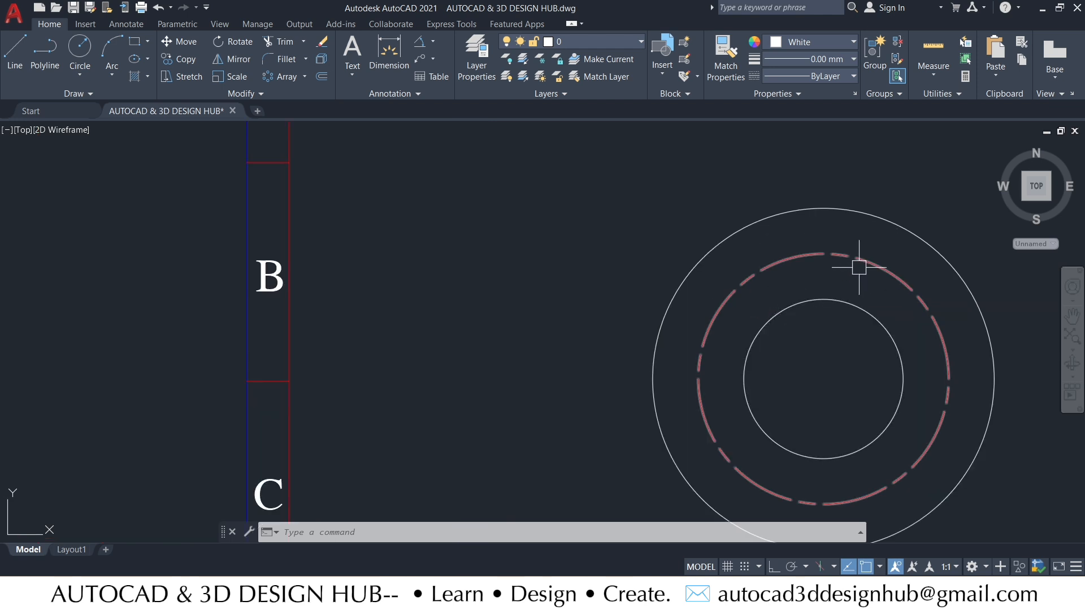
mouse_move(855, 266)
middle_mouse_down()
mouse_move(673, 235)
mouse_move(687, 239)
middle_mouse_up()
key("Escape")
key("Escape")
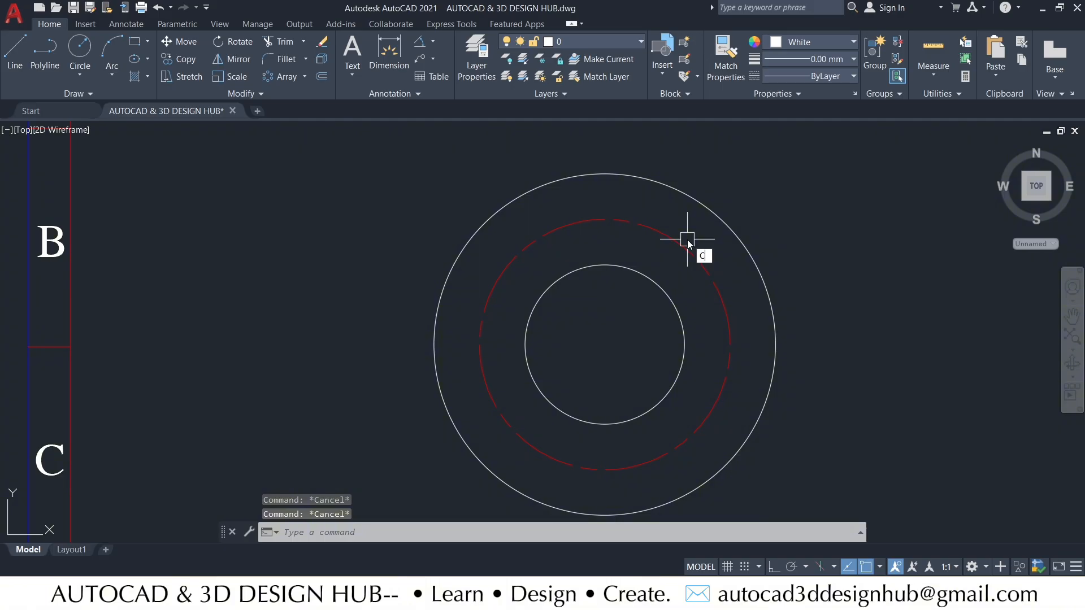
key("Return")
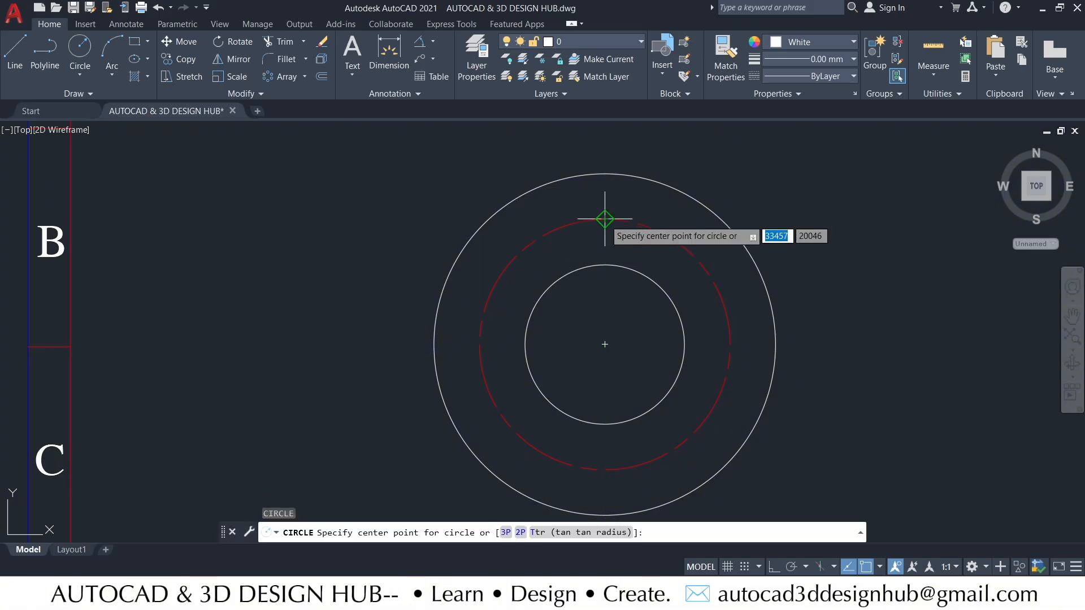
left_click(605, 218)
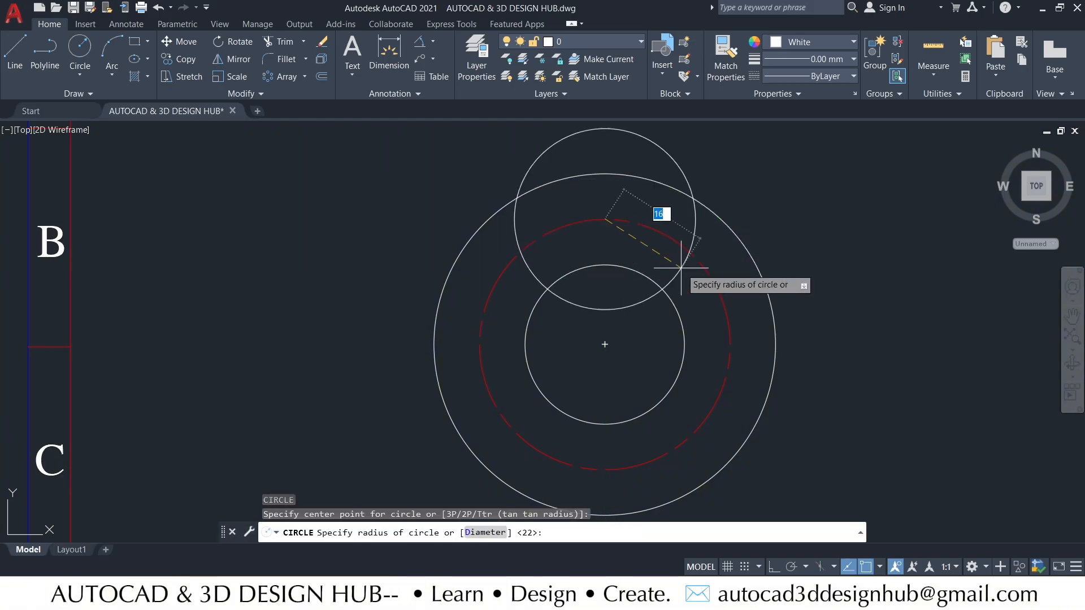
left_click(485, 533)
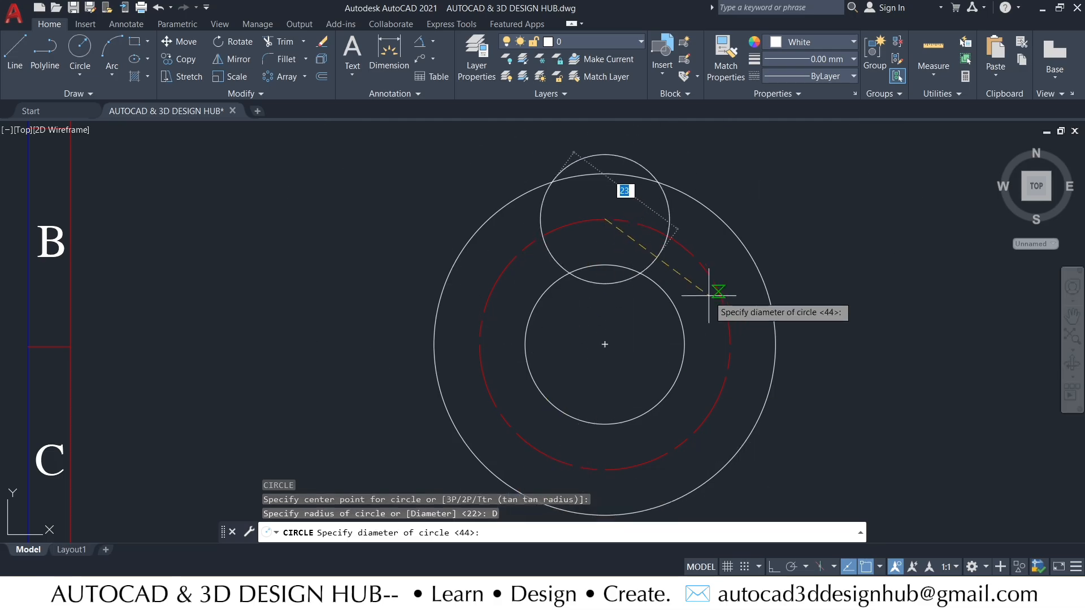
type("8")
key("Return")
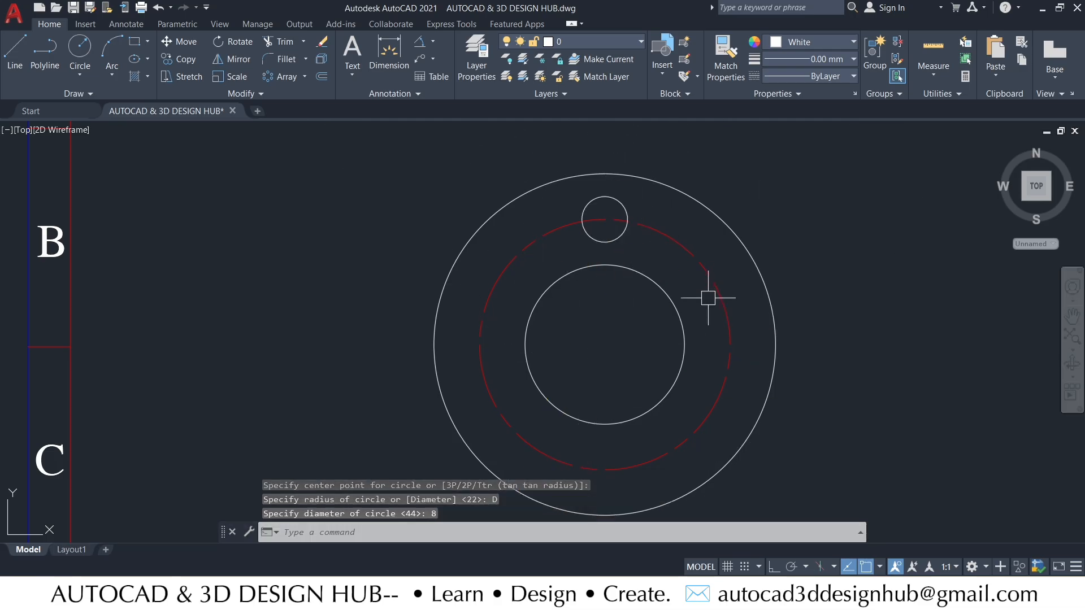
- Create a polar array of the diameter 8 hole circle about the hub's centre
middle_click_drag(740, 219, 697, 202)
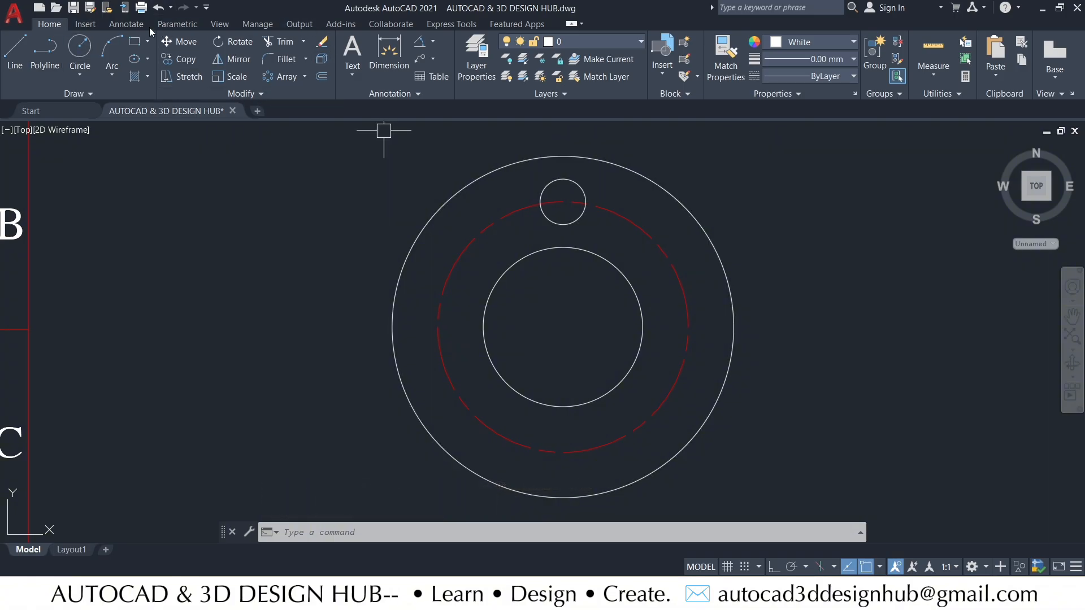
left_click(306, 75)
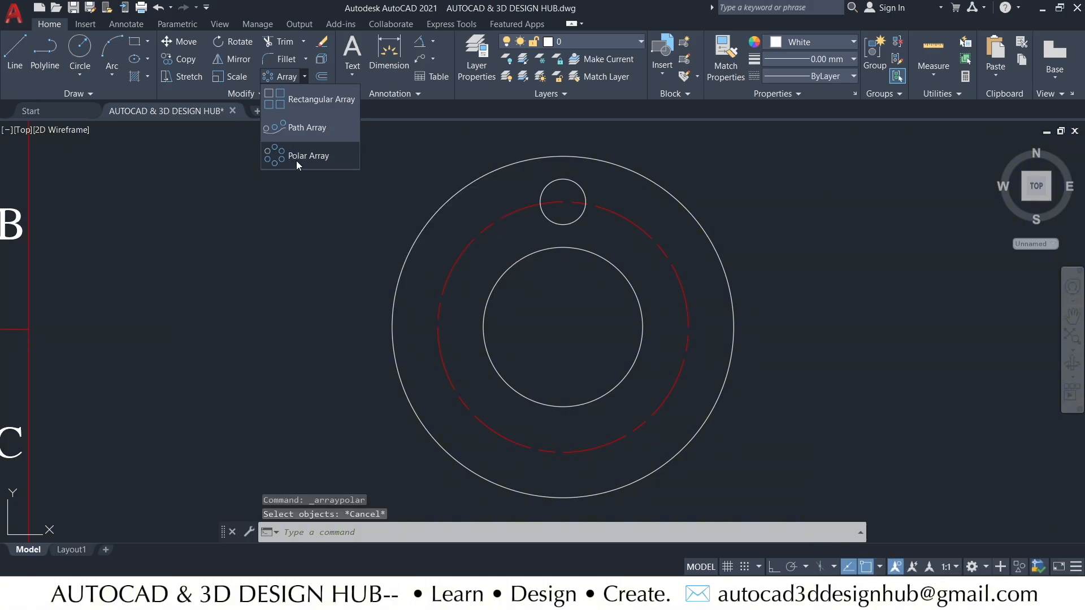
left_click(300, 156)
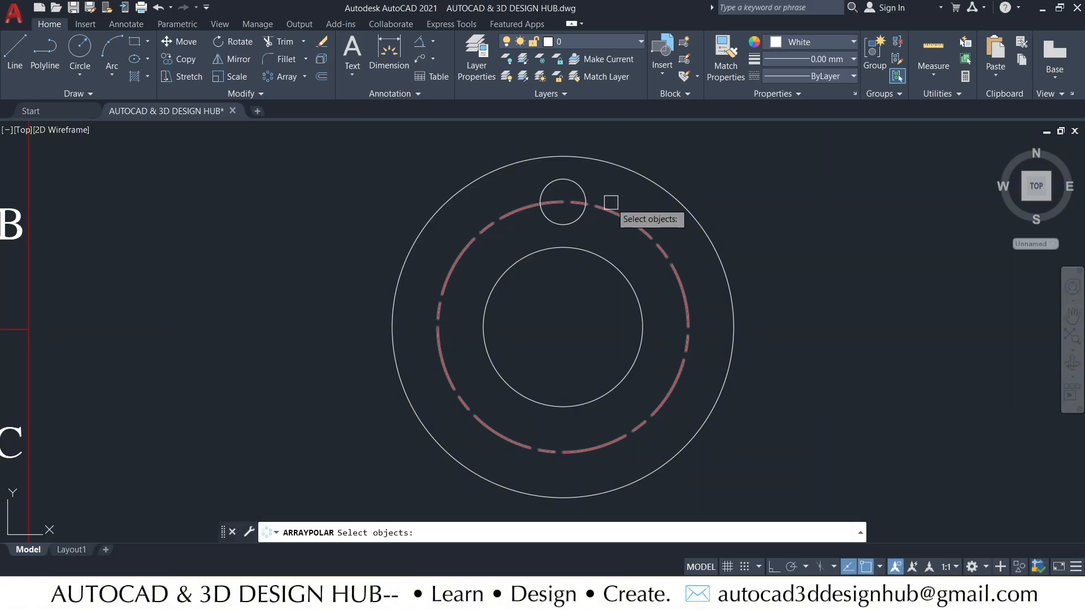
left_click(583, 188)
key("Return")
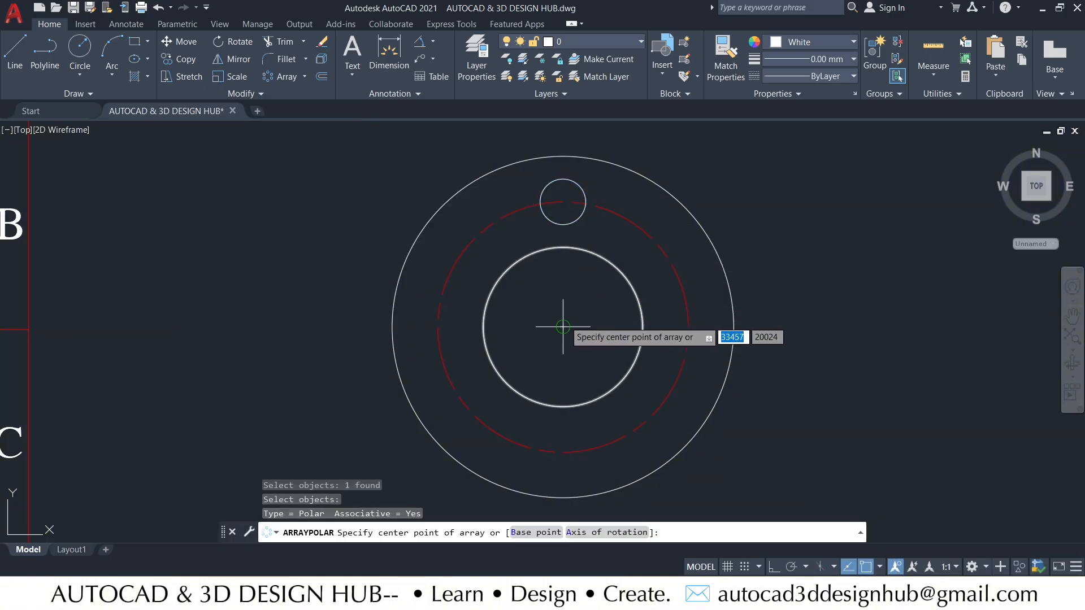
left_click(563, 326)
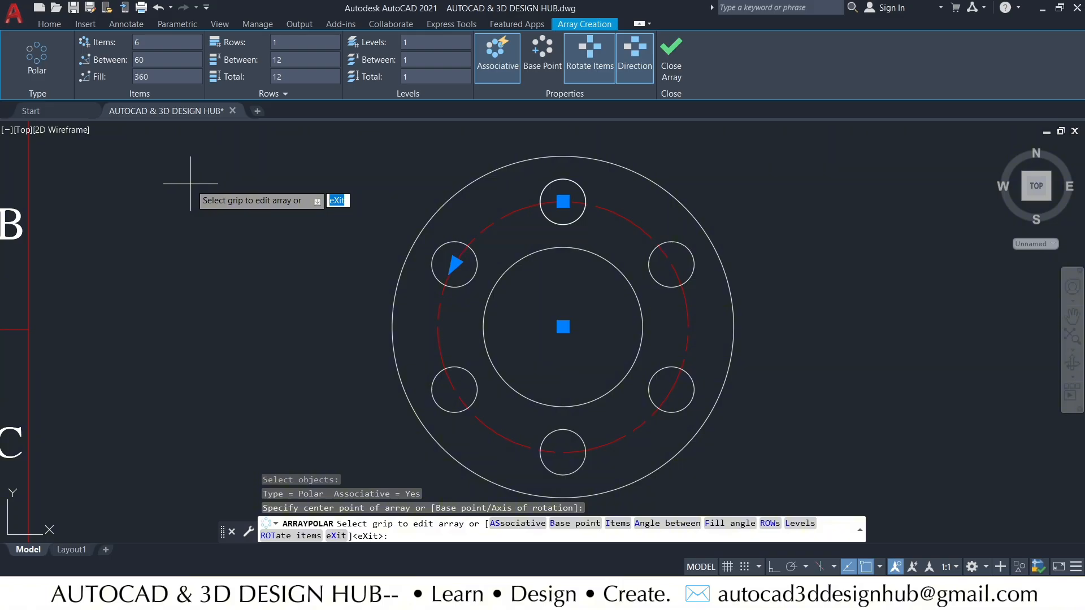
- Check the array settings against the reference's hole callout and accept the array with 6 items filling 360 degrees
scroll(260, 229, "down", 6)
middle_click_drag(237, 223, 470, 212)
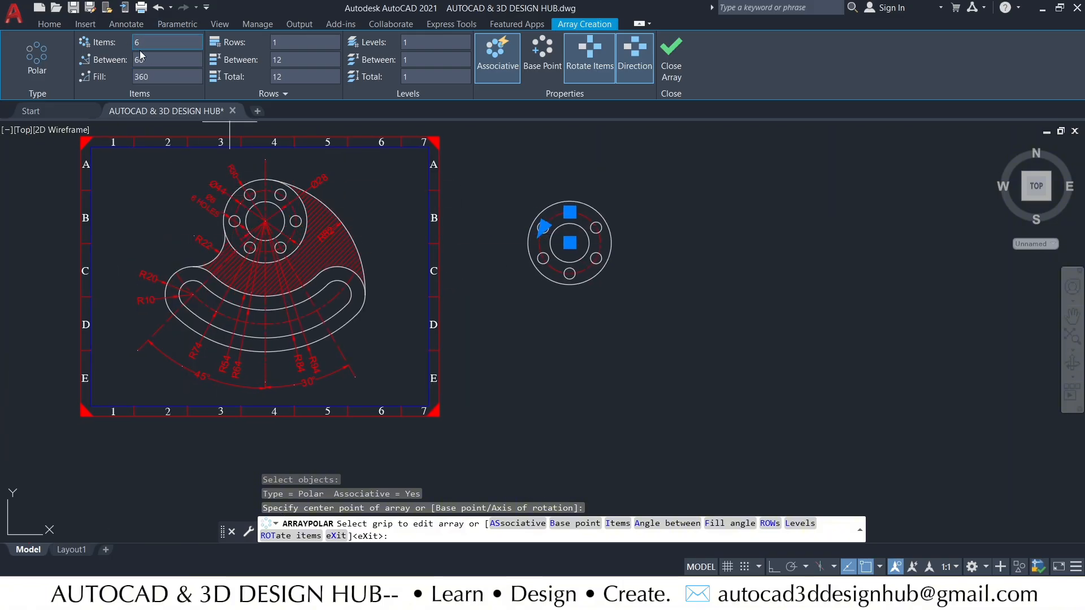
scroll(220, 210, "up", 5)
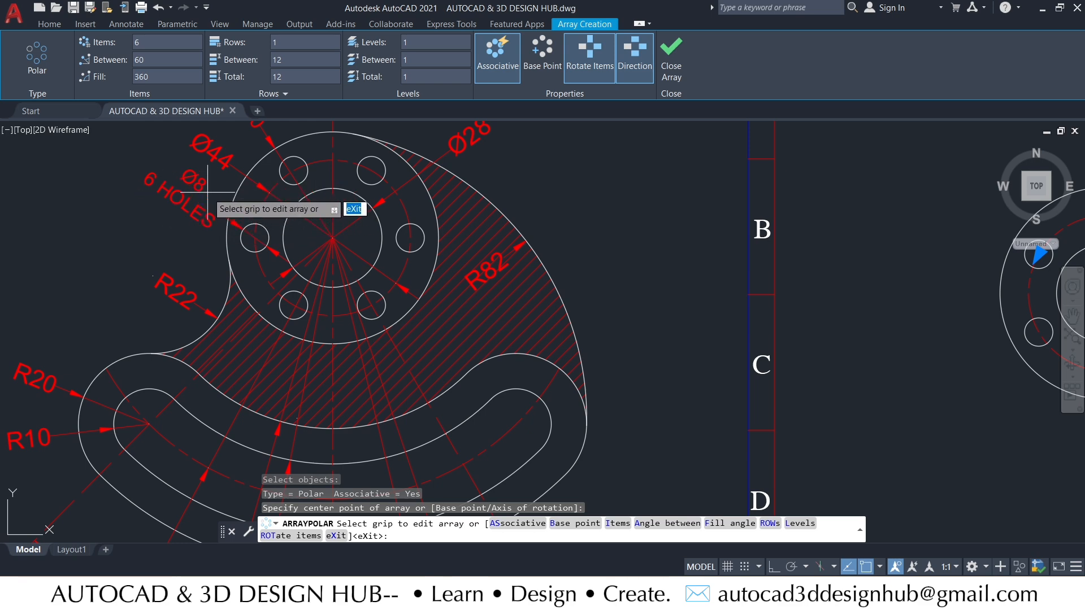
scroll(208, 192, "down", 2)
scroll(197, 170, "up", 3)
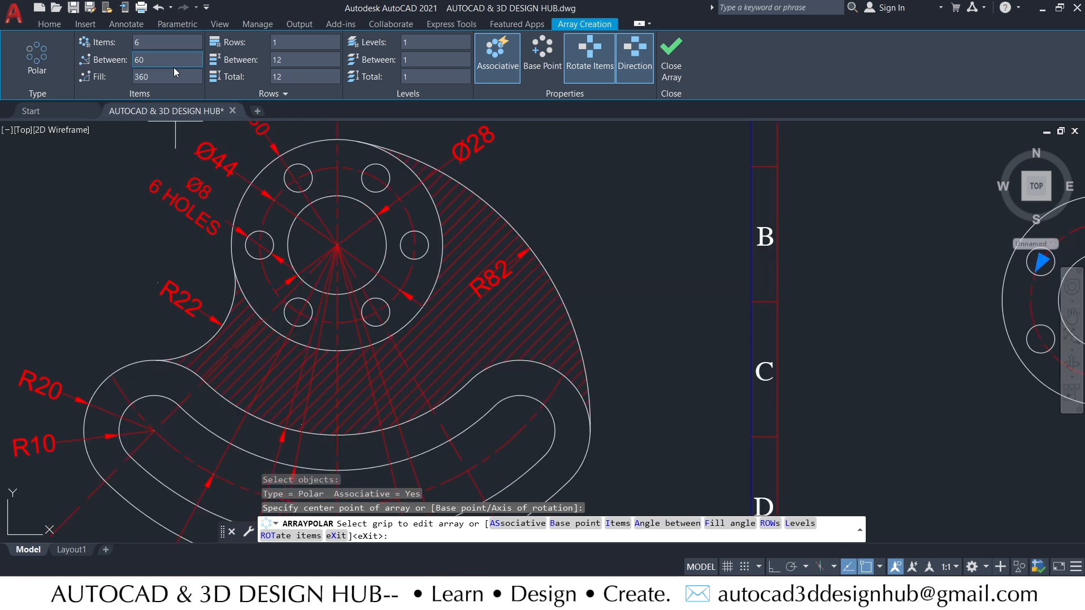
middle_click_drag(714, 254, 438, 303)
middle_click_drag(752, 245, 674, 227)
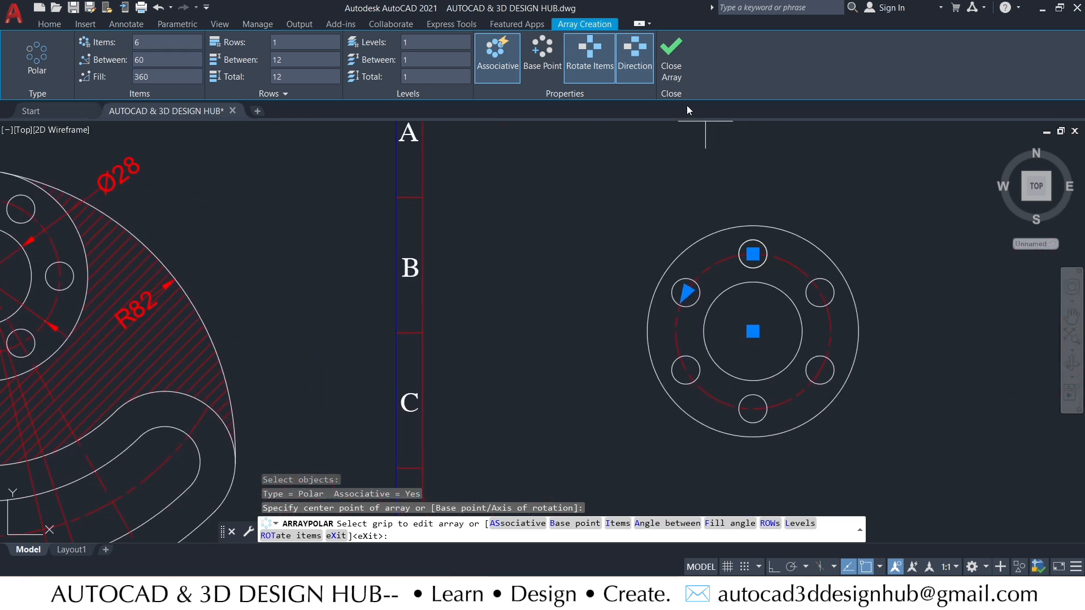
left_click(675, 63)
- Rotate the arrayed holes 90 degrees about the hub's centre
scroll(803, 176, "down", 4)
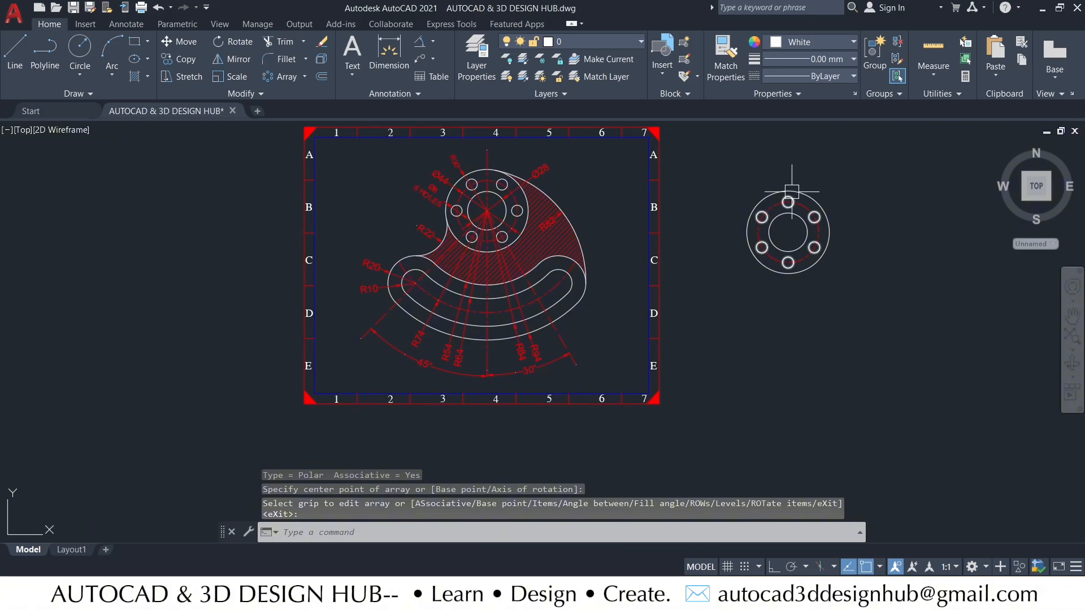
scroll(791, 192, "up", 5)
left_click(804, 266)
type("ro")
key("Return")
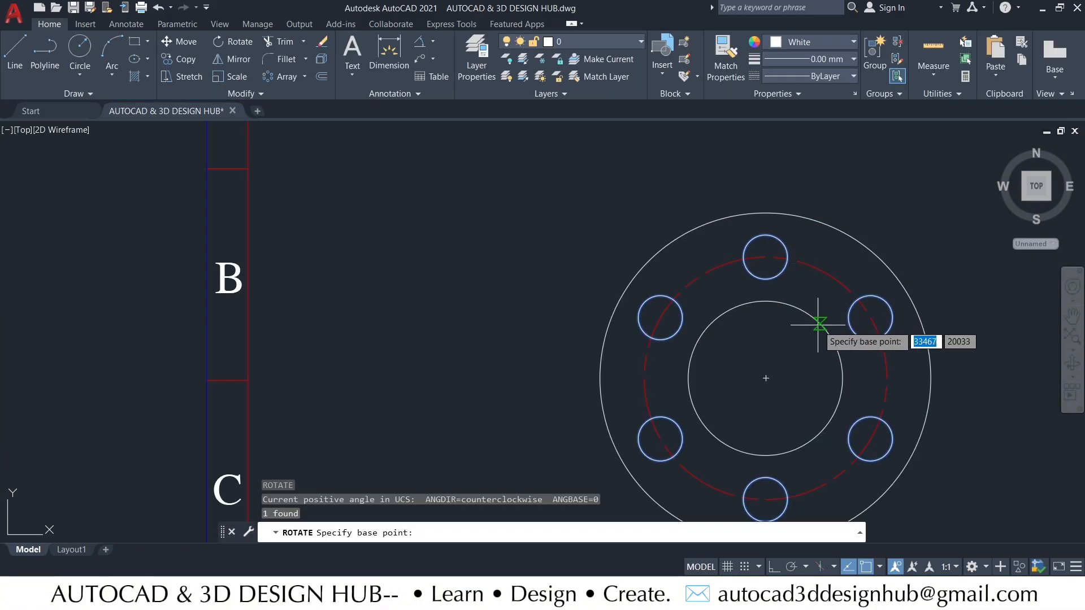
left_click(765, 377)
middle_click_drag(923, 245, 838, 215)
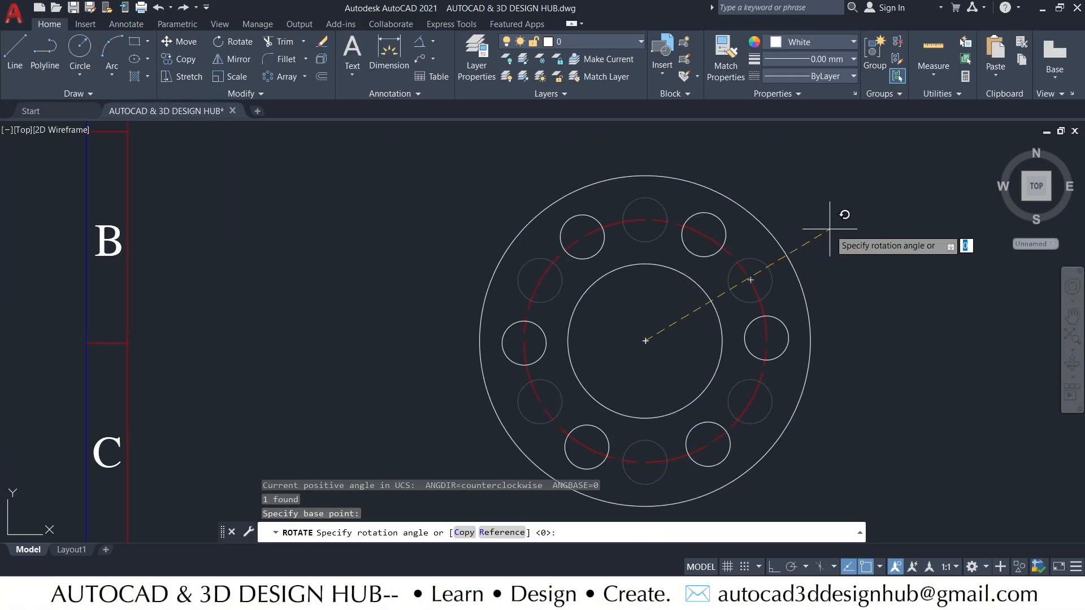
key("Return")
scroll(830, 228, "down", 4)
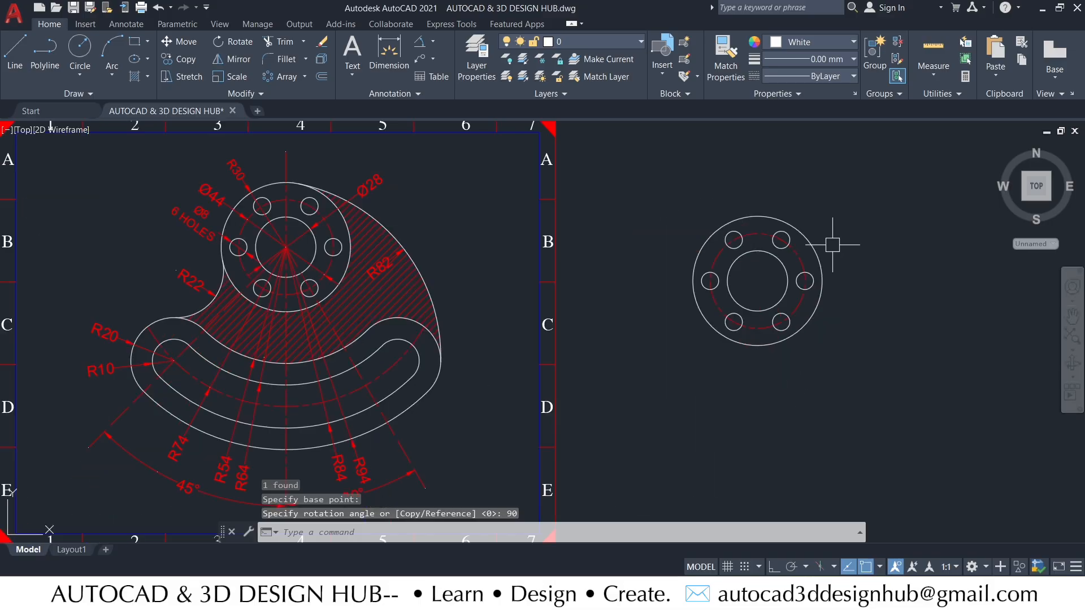
- Examine the reference drawing's curved slot, reading its arc radii, end radii and angle dimensions
mouse_move(831, 242)
middle_mouse_down()
mouse_move(852, 213)
mouse_move(849, 238)
middle_mouse_up()
scroll(814, 192, "up", 1)
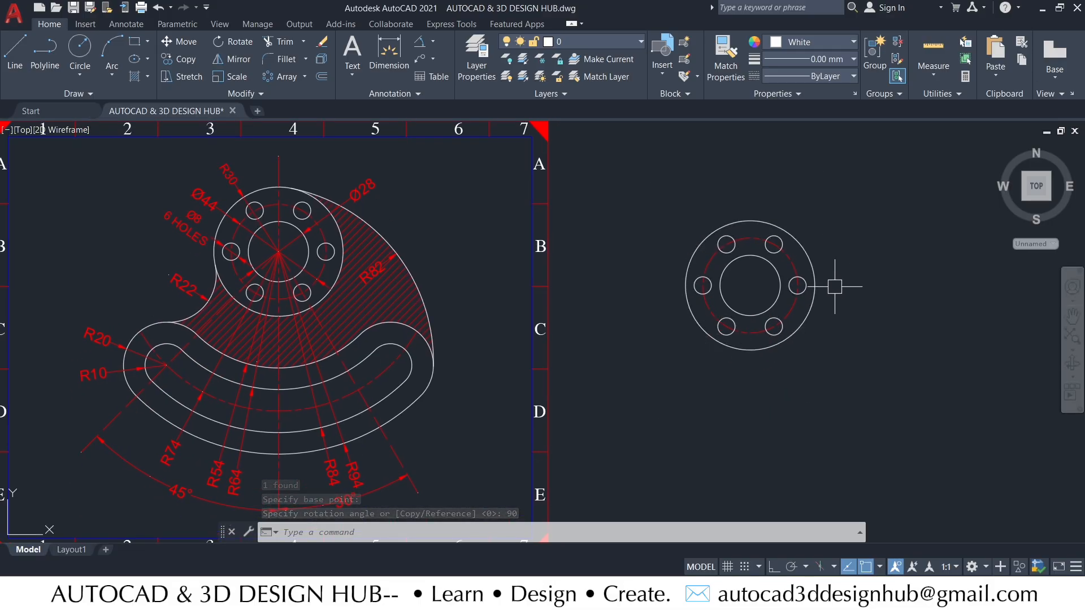
middle_click_drag(815, 271, 843, 240)
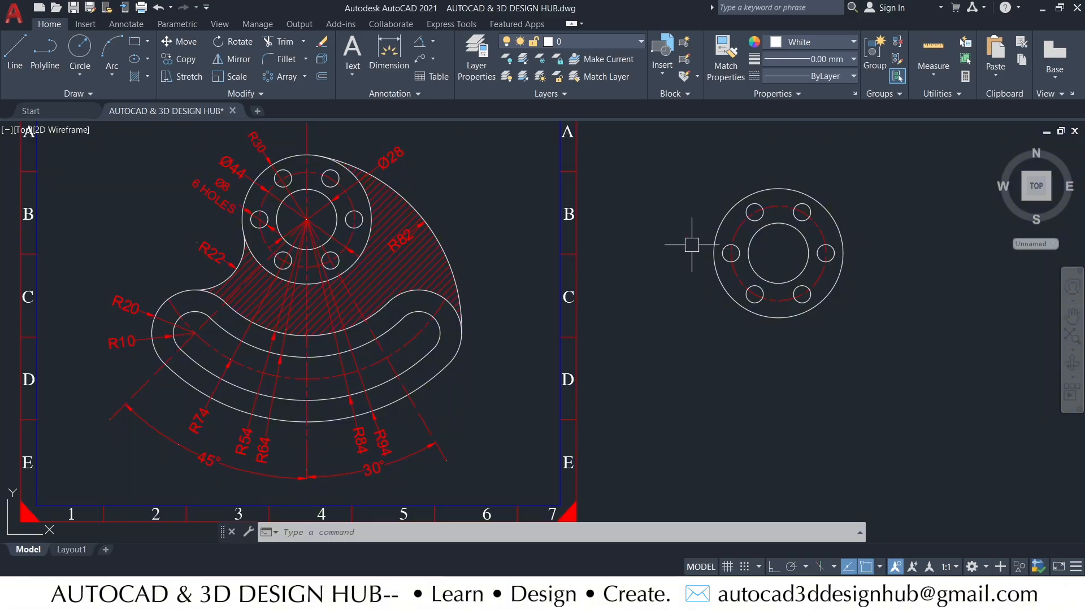
mouse_move(509, 268)
middle_mouse_down()
mouse_move(625, 222)
mouse_move(645, 232)
middle_mouse_up()
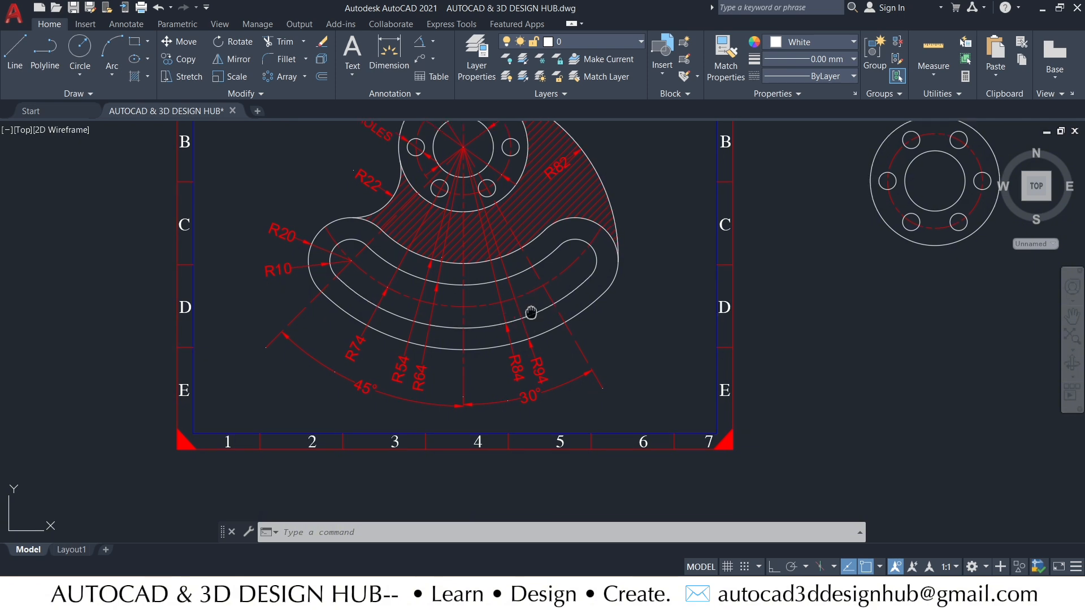
middle_click_drag(532, 305, 545, 289)
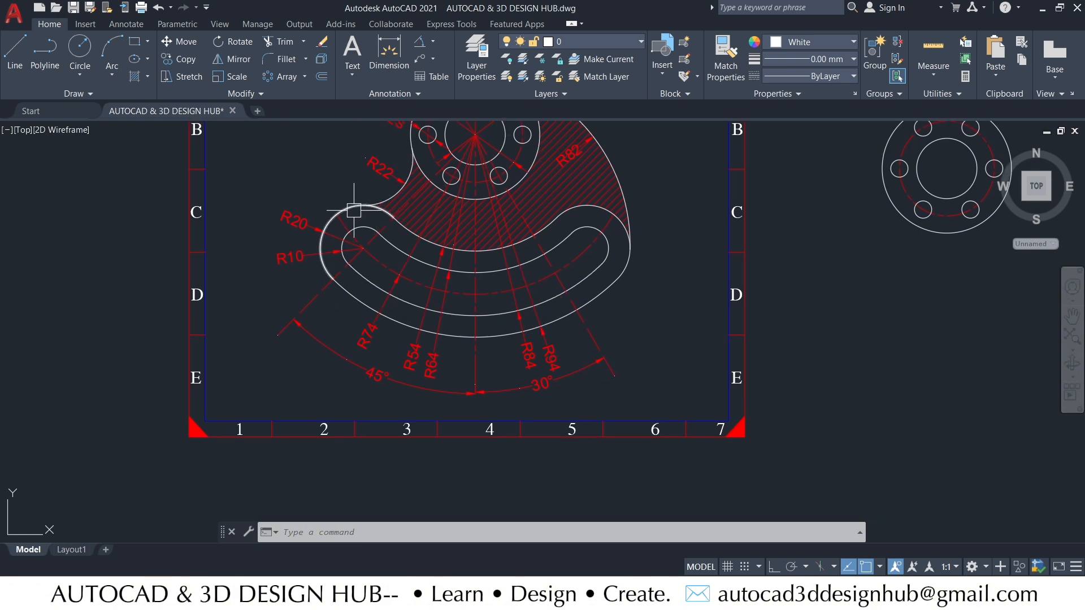
scroll(551, 359, "up", 2)
middle_click_drag(554, 363, 610, 348)
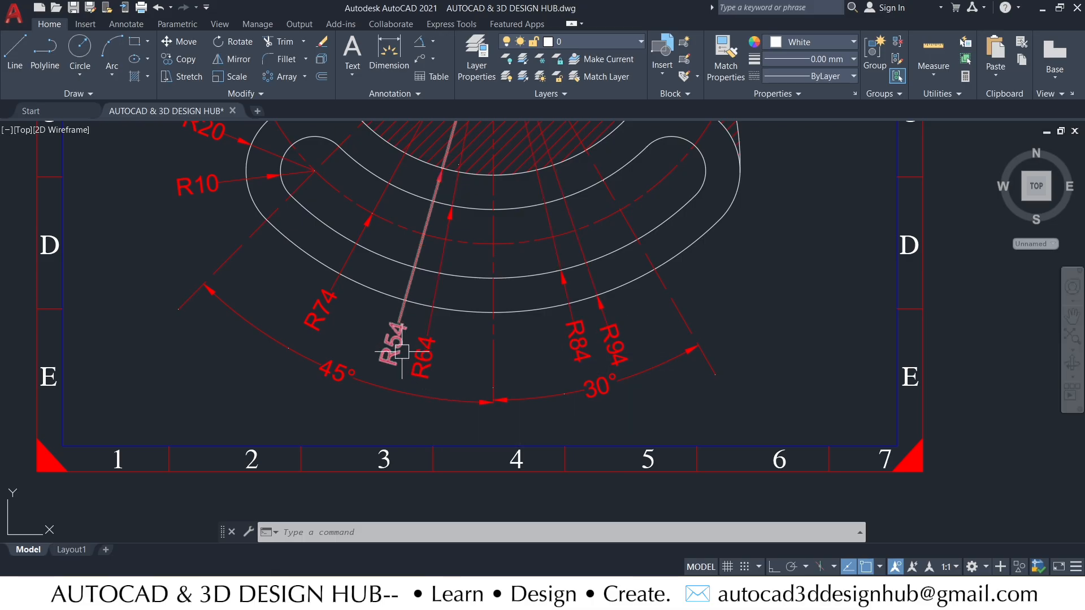
middle_click_drag(326, 271, 347, 308)
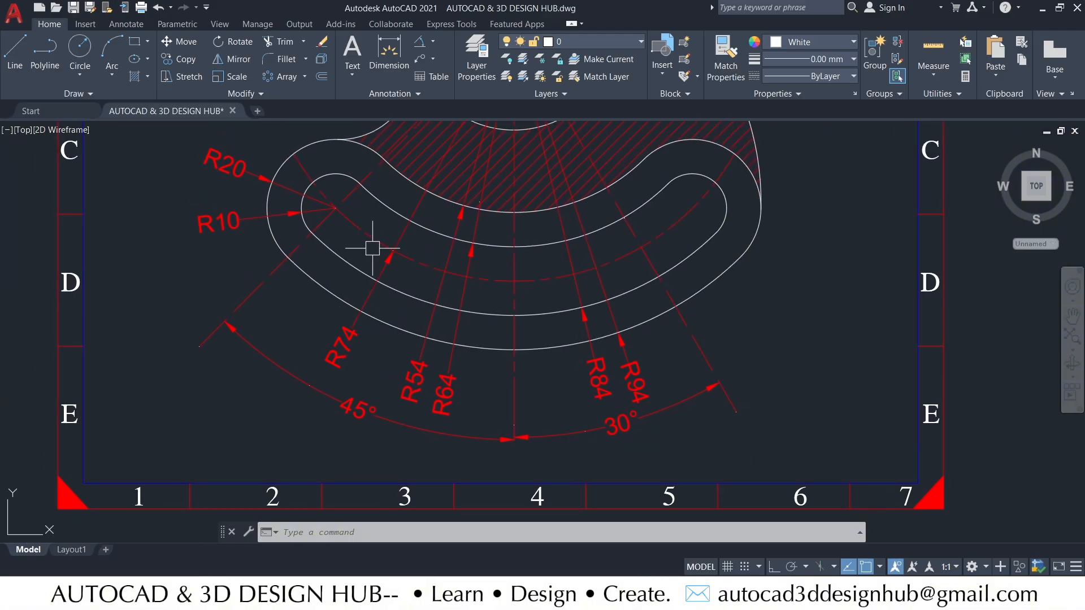
middle_click_drag(405, 248, 416, 279)
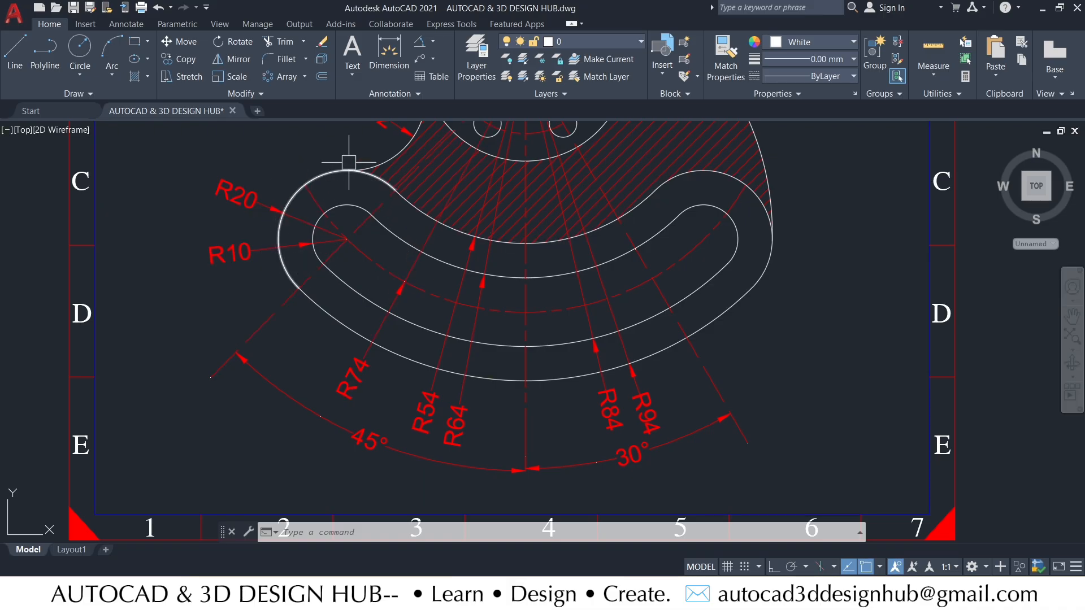
scroll(525, 315, "down", 4)
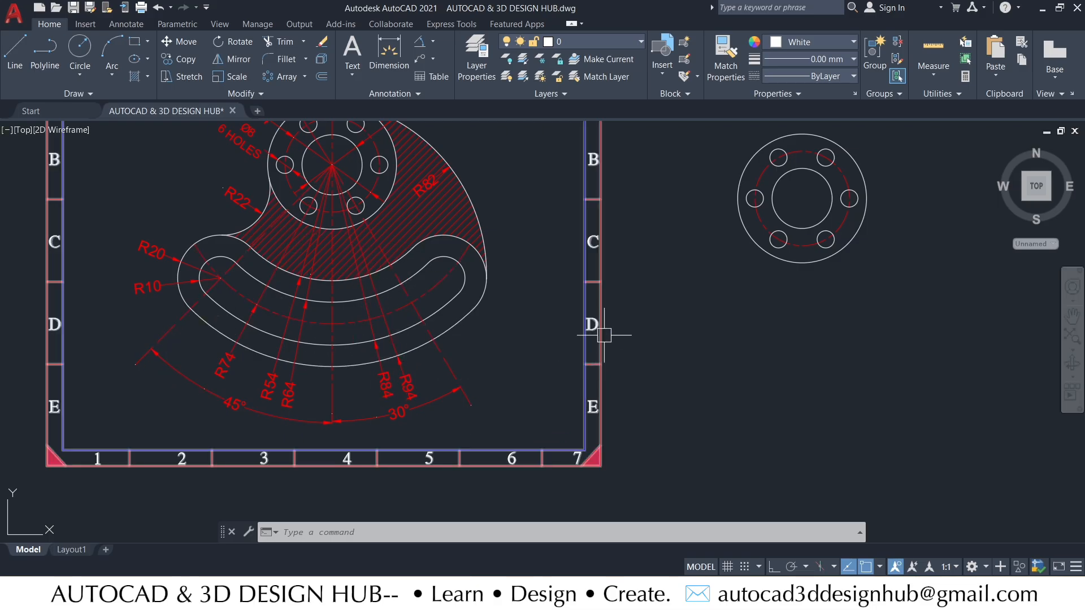
- Draw a circle of radius 94 from the hub's centre
middle_click_drag(604, 339, 601, 364)
key("Return")
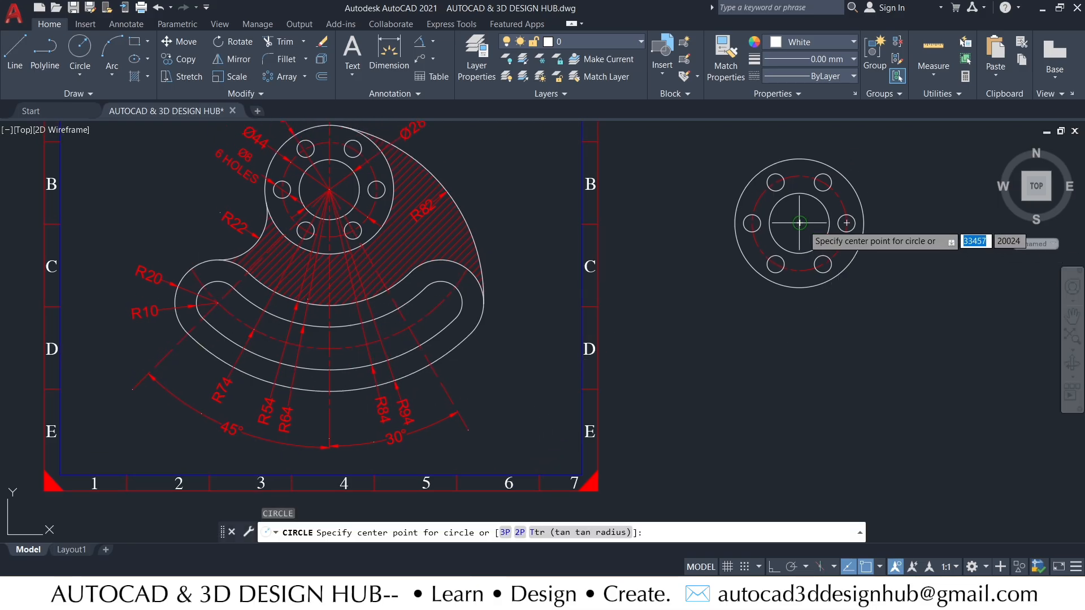
left_click(799, 224)
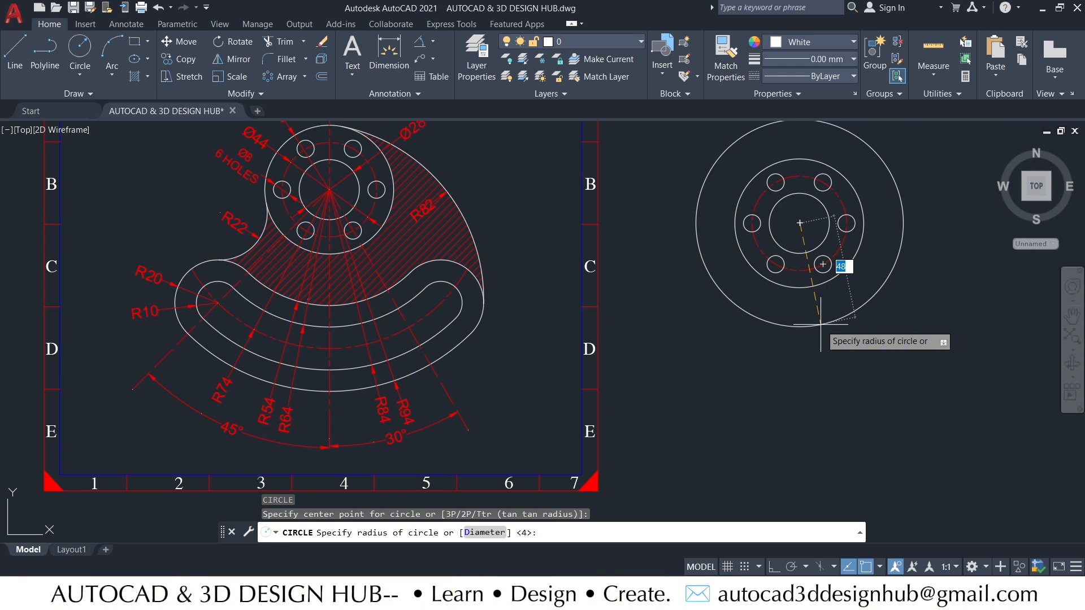
type("94")
key("Return")
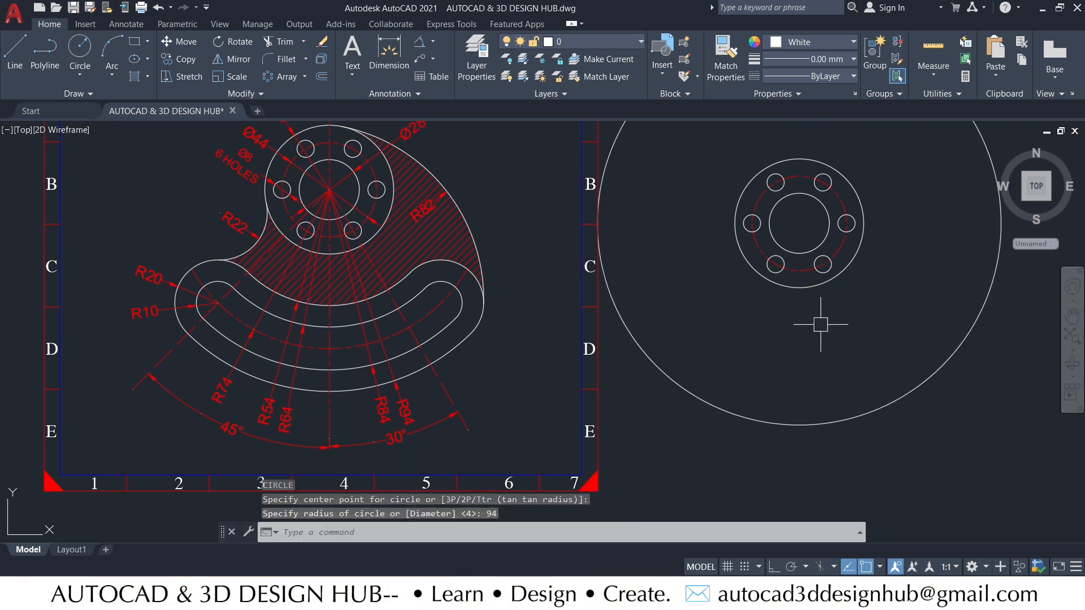
- Move all the new circles and holes about 44 units horizontally away from the reference frame
scroll(820, 325, "down", 5)
middle_click_drag(820, 324, 714, 290)
left_click(847, 359)
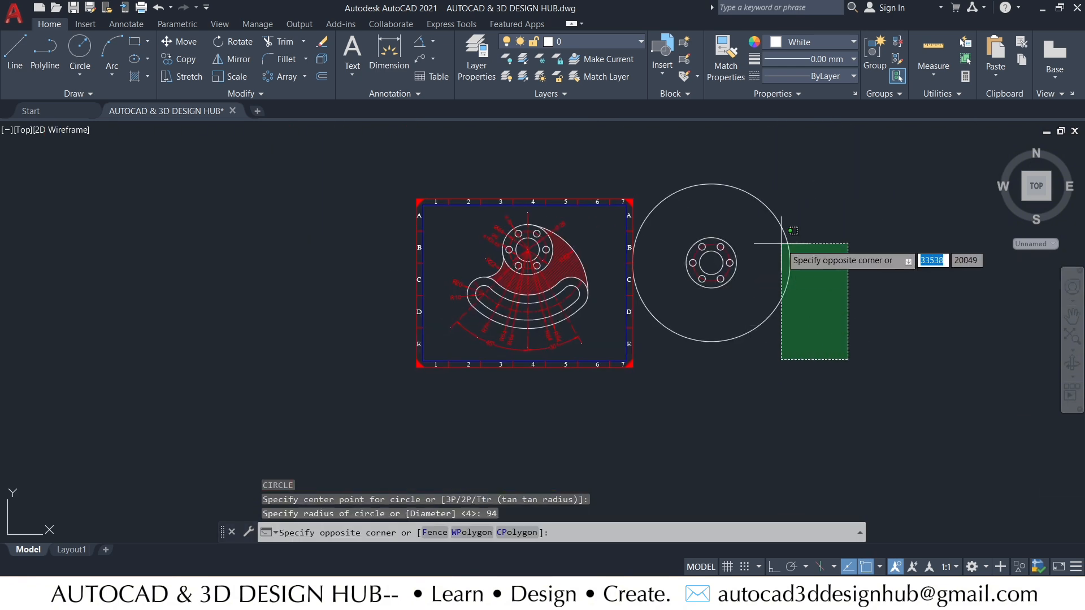
left_click(674, 180)
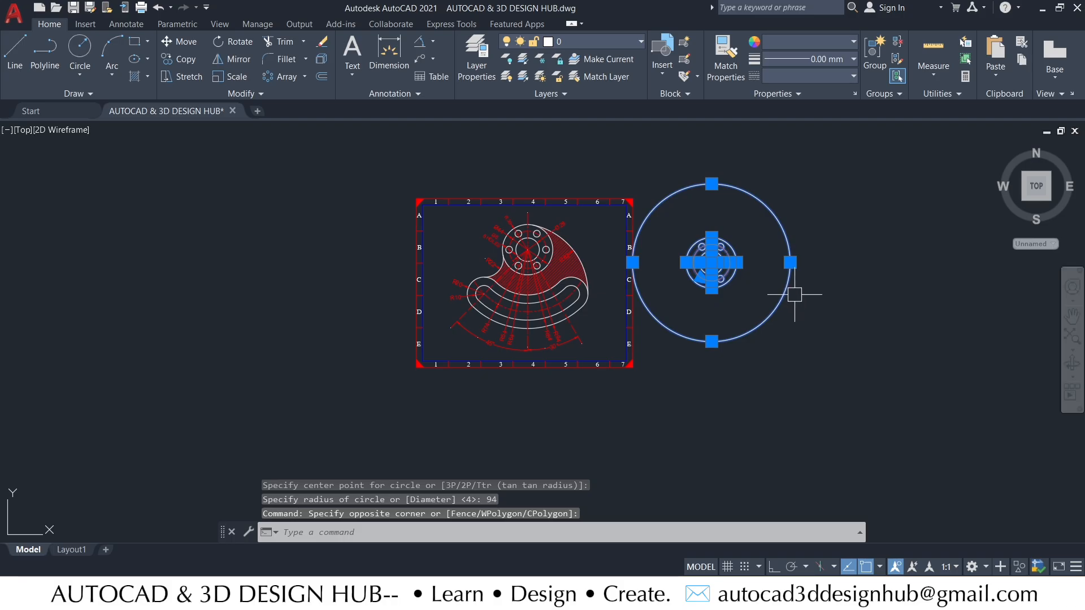
type("m")
key("Return")
left_click(816, 314)
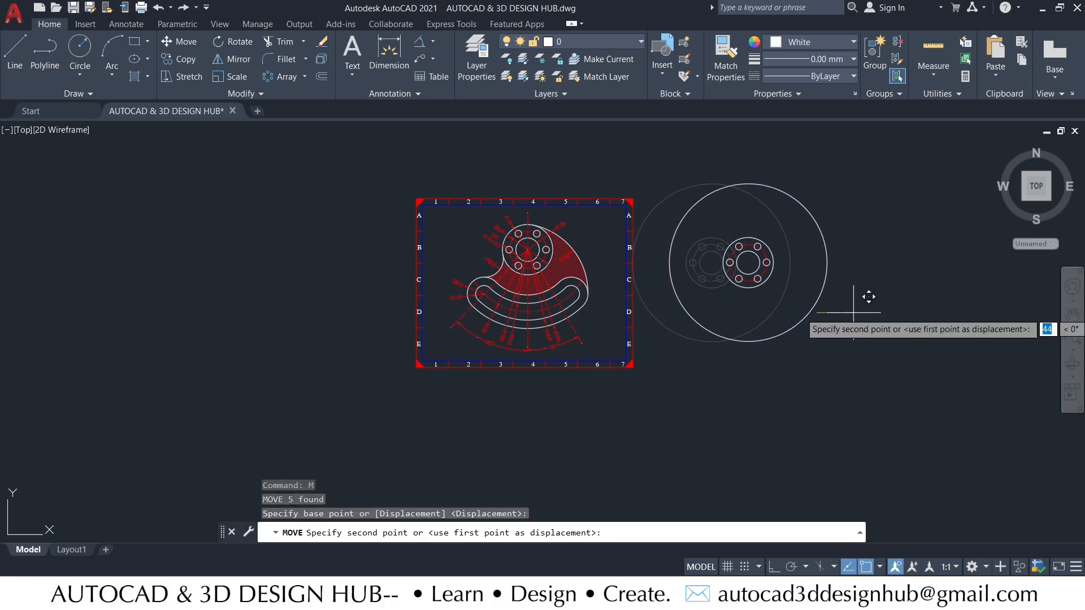
left_click(854, 313)
key("Escape")
- Draw a circle of radius 84 concentric with the hub, inside the radius 94 circle
scroll(785, 317, "up", 3)
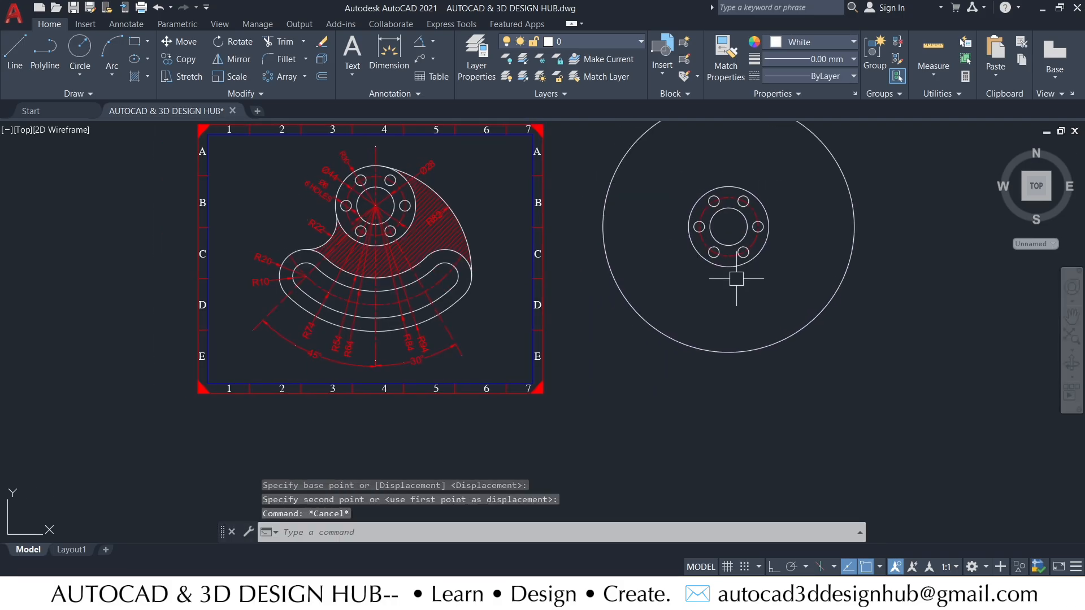
scroll(480, 324, "up", 3)
middle_click_drag(400, 346, 475, 320)
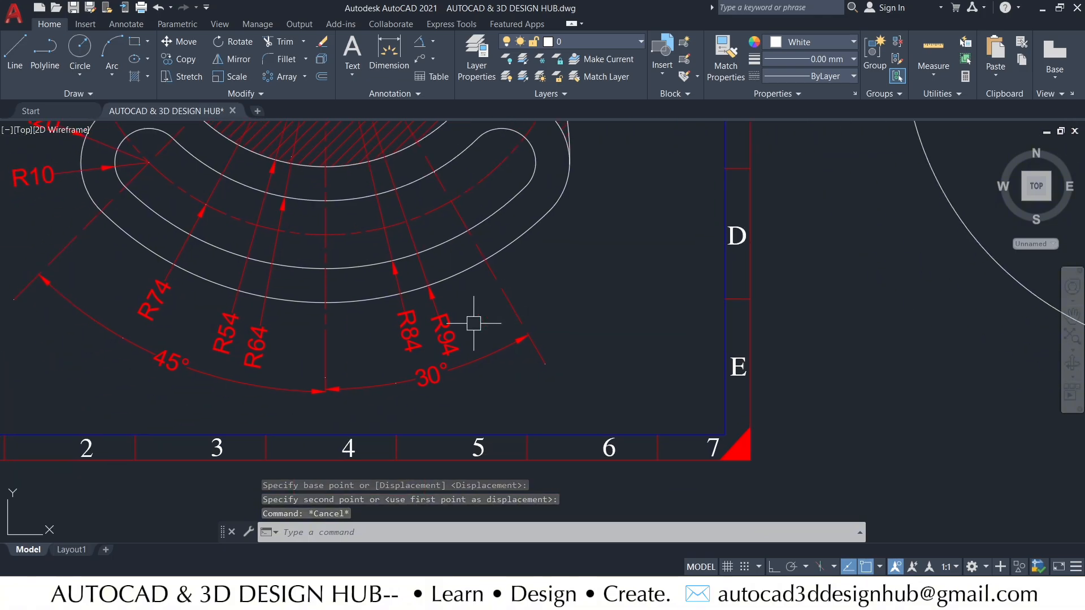
scroll(400, 341, "down", 1)
middle_click_drag(664, 327, 552, 351)
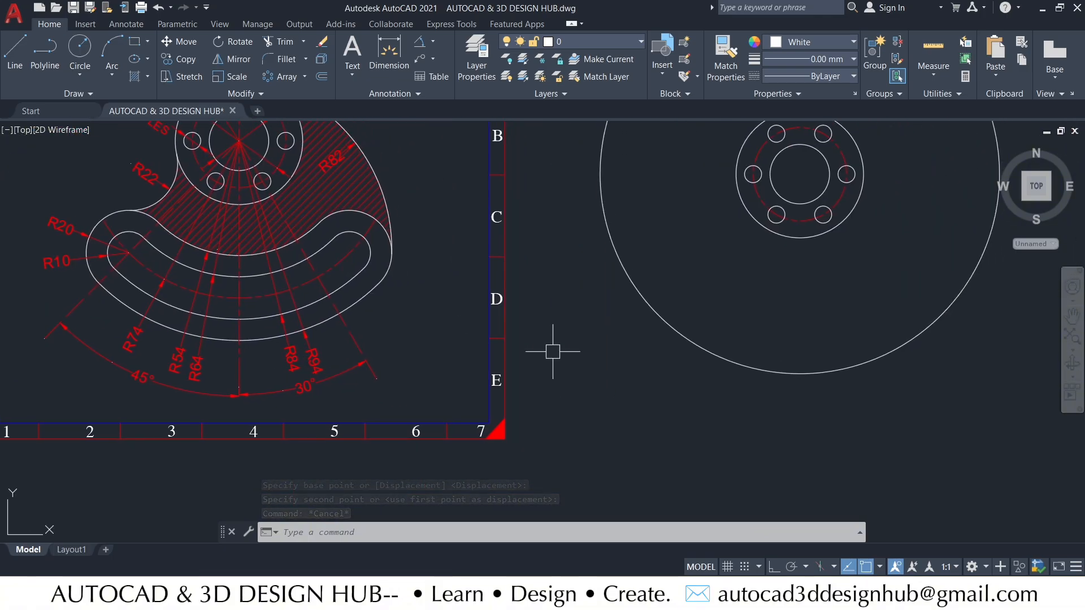
scroll(592, 369, "down", 3)
type("c")
key("Return")
left_click(673, 293)
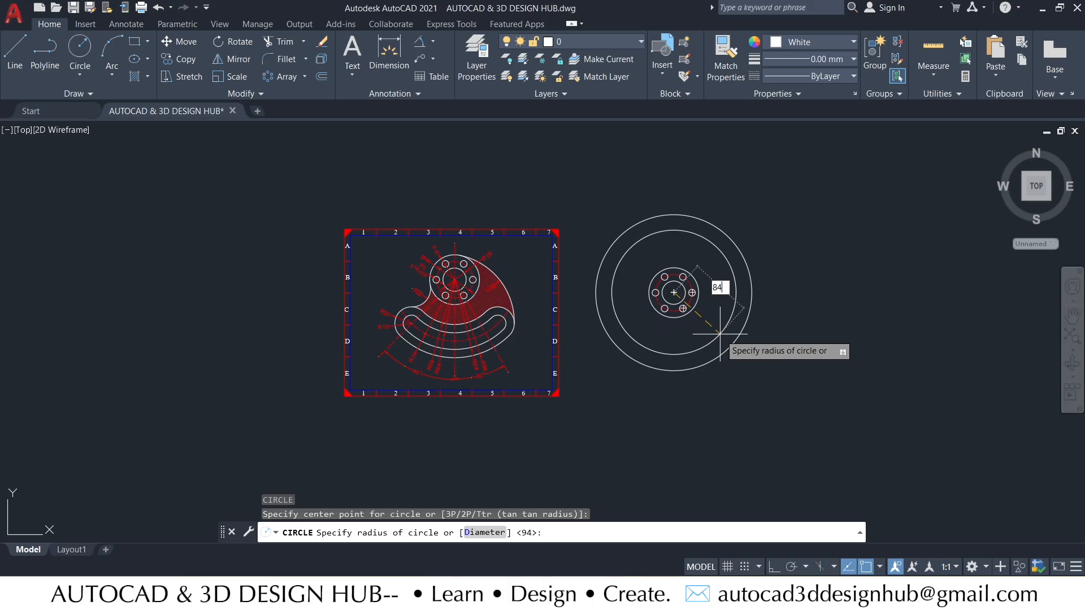
type("84")
key("Return")
- Draw a circle of radius 64 from the same hub centre
key("Return")
left_click(674, 293)
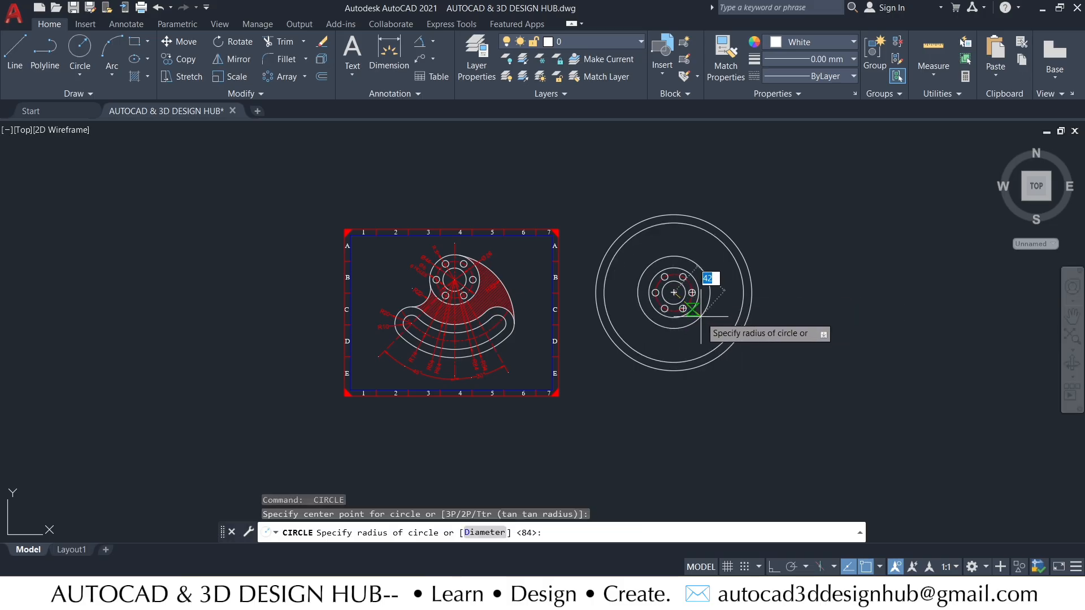
scroll(701, 318, "up", 2)
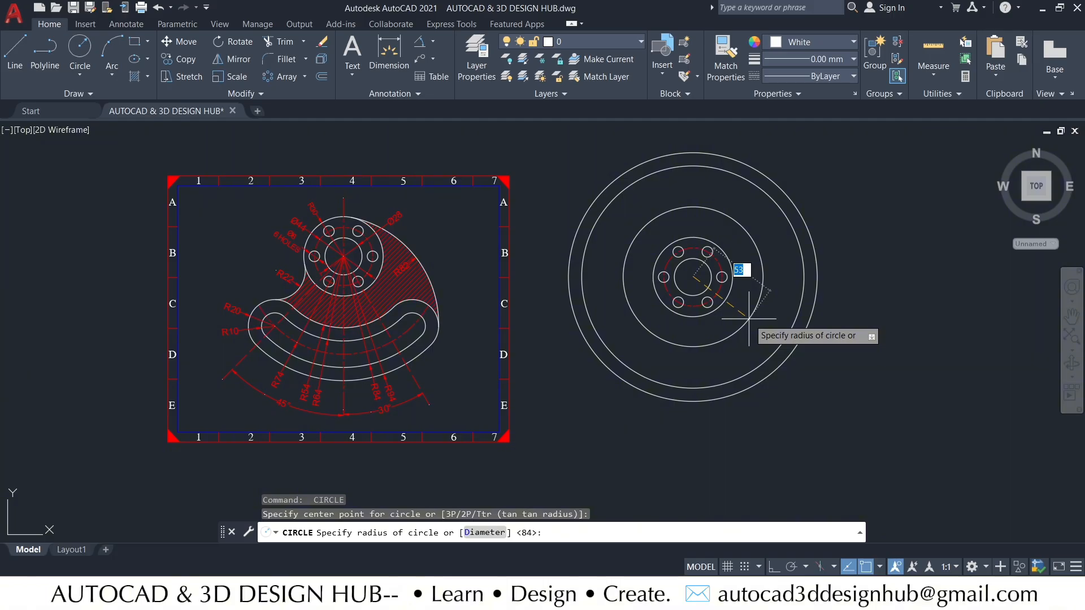
type("64")
key("Return")
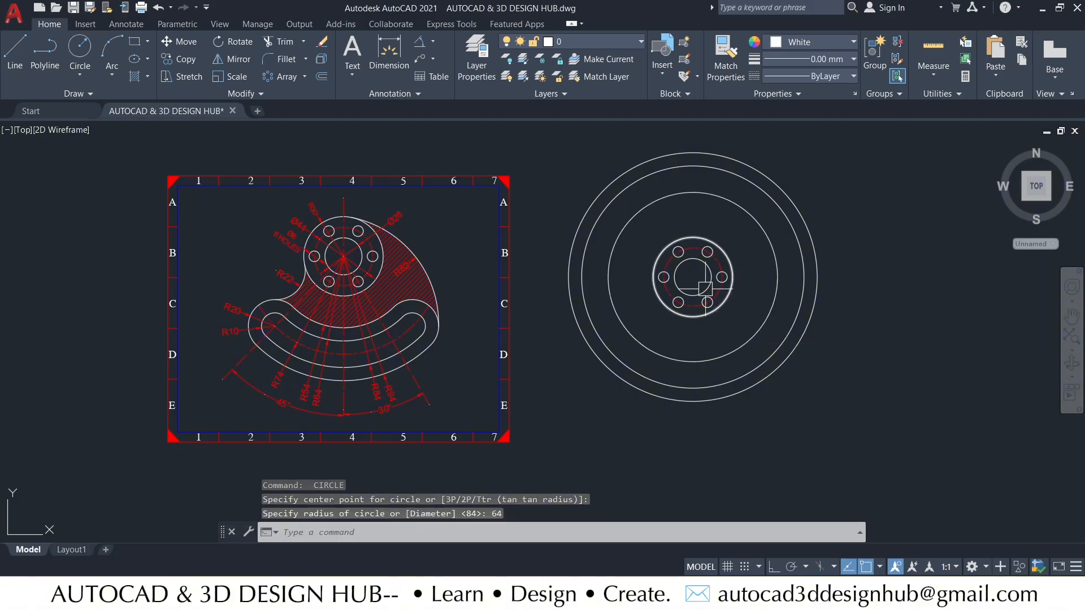
- Draw a circle of radius 54 centred on the hub, inside the radius 64 circle
key("Return")
left_click(692, 277)
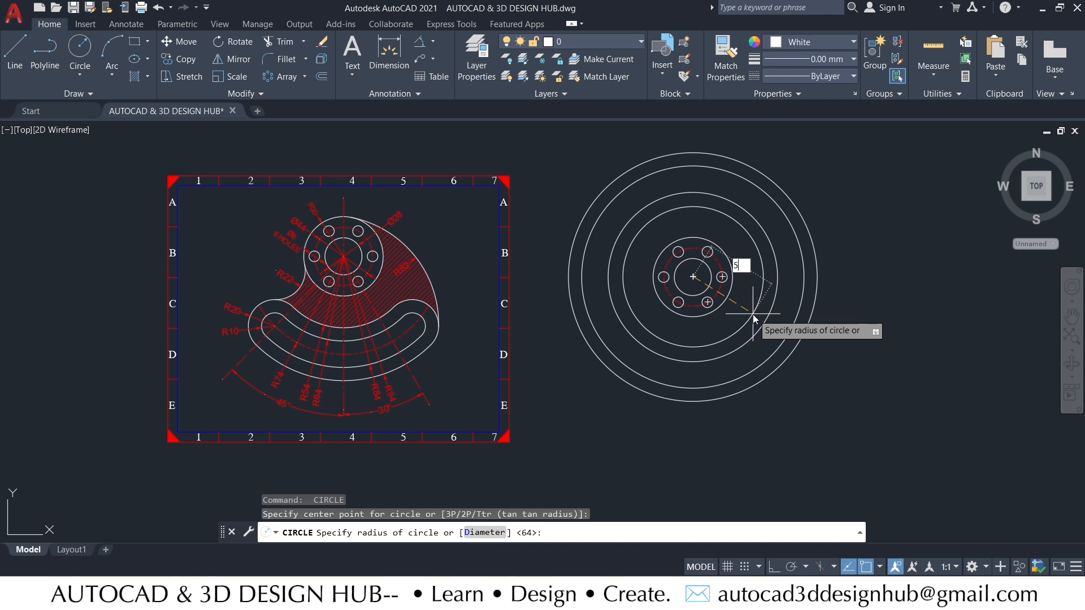
key("Return")
- Draw a circle of radius 74 from the hub's centre for the slot's centreline
scroll(302, 353, "up", 2)
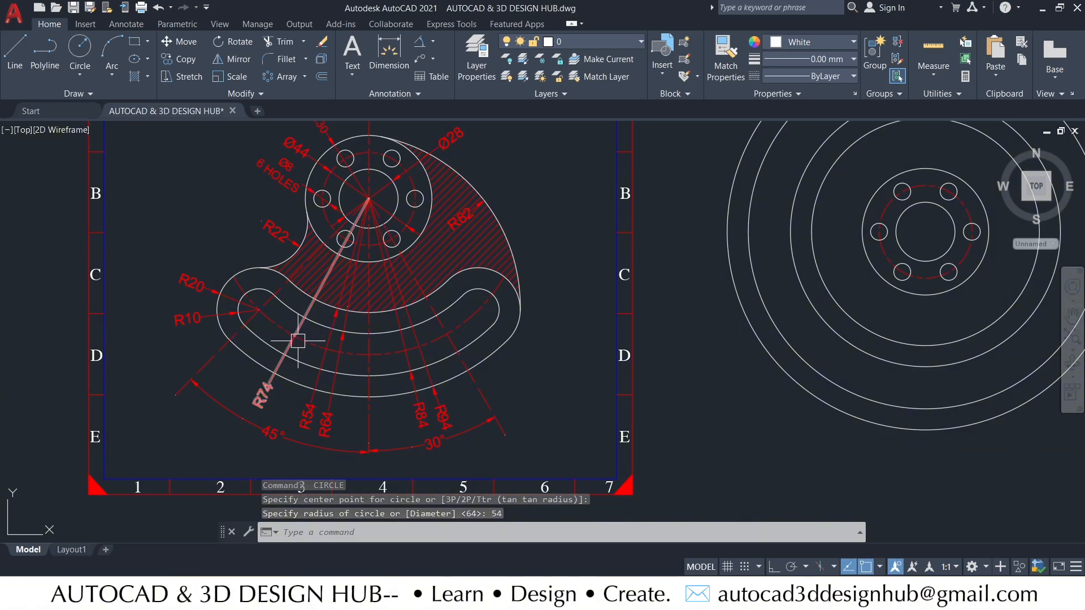
scroll(491, 334, "down", 2)
key("Return")
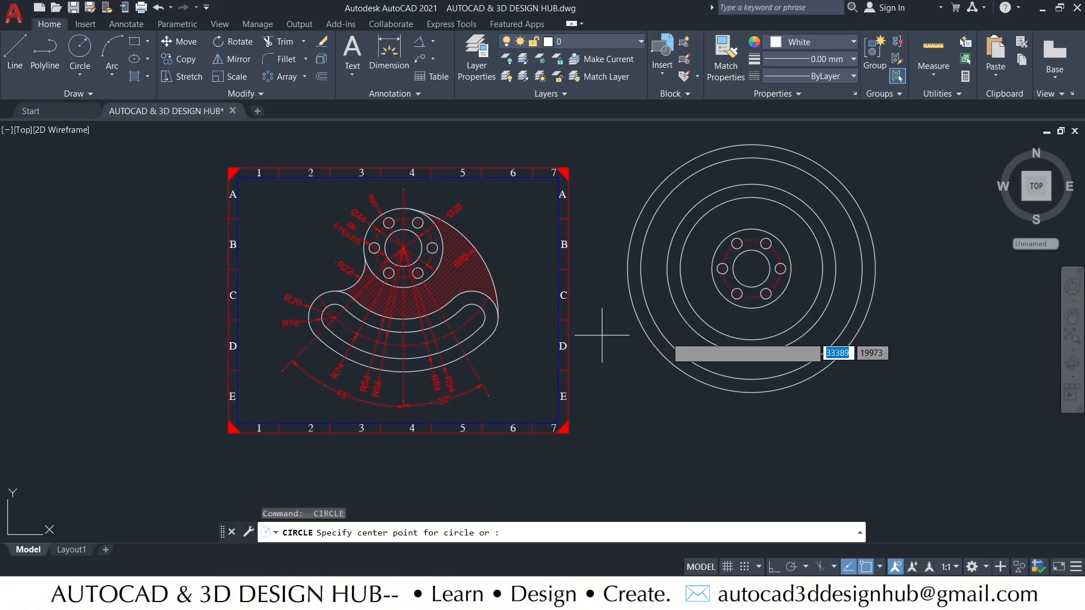
left_click(751, 268)
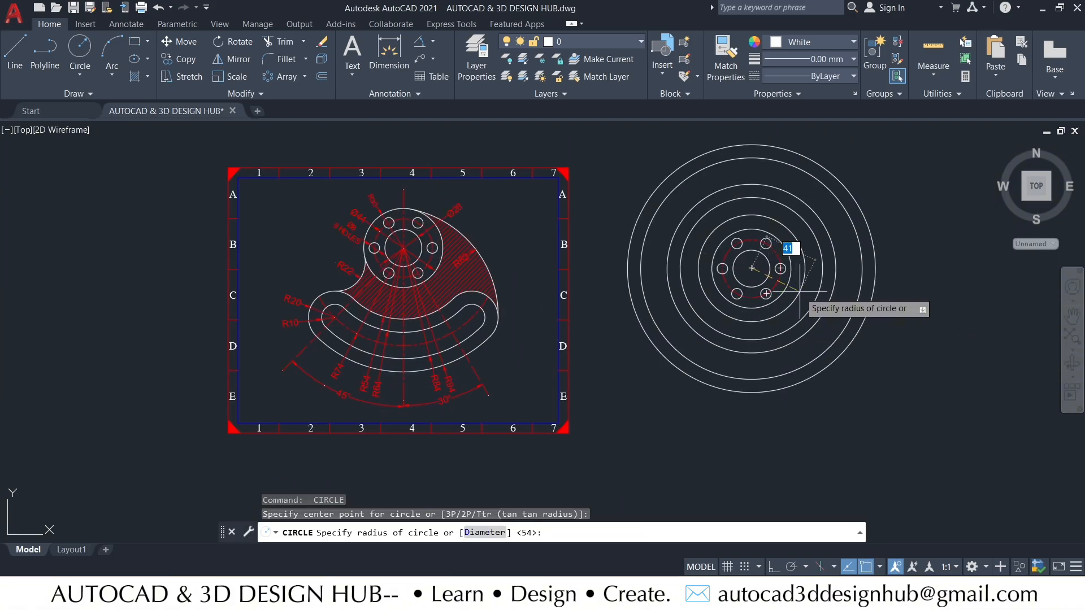
type("7")
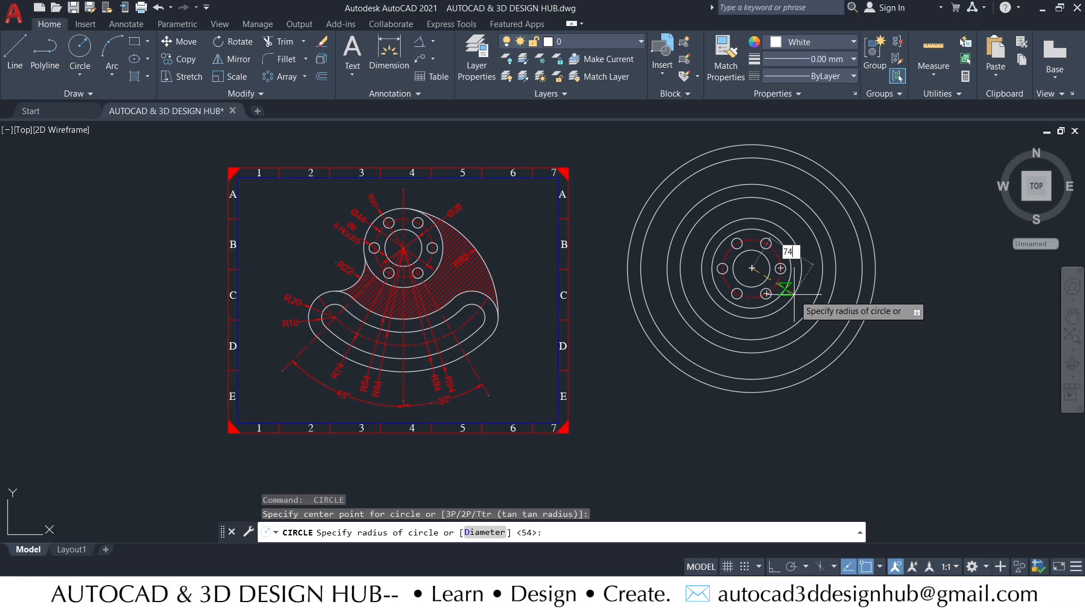
key("Return")
- Change the radius 74 circle's colour to red and its linetype to AM_ISO08W050
scroll(734, 362, "up", 4)
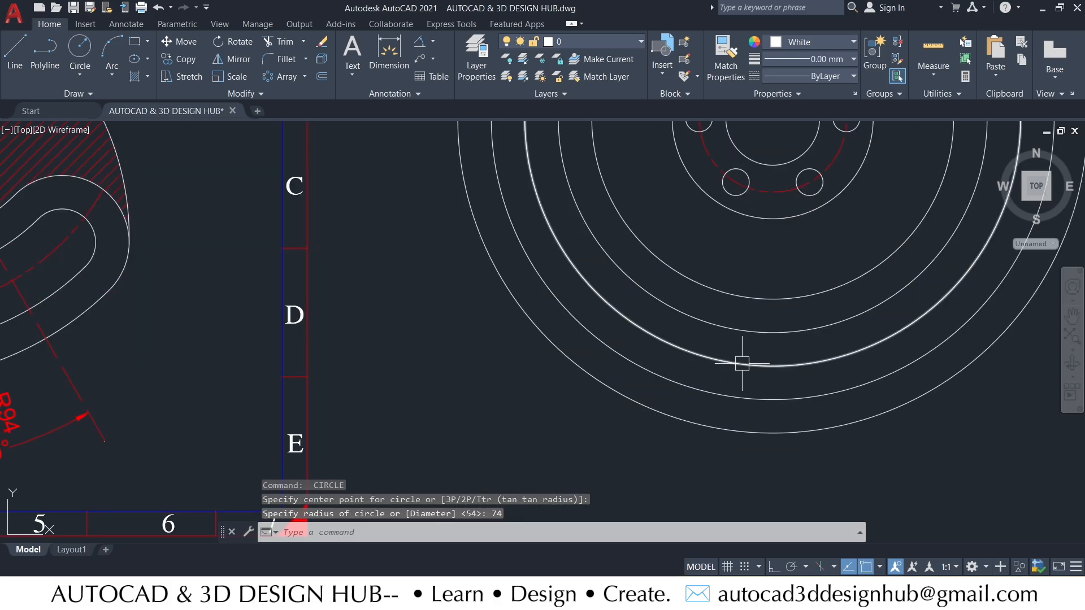
left_click(742, 363)
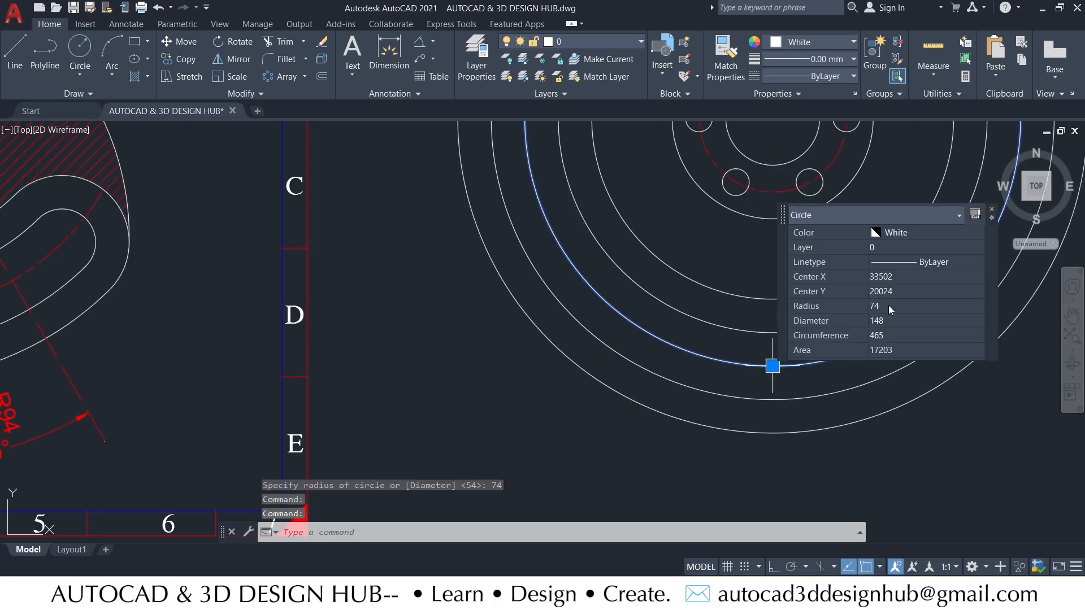
scroll(768, 358, "down", 2)
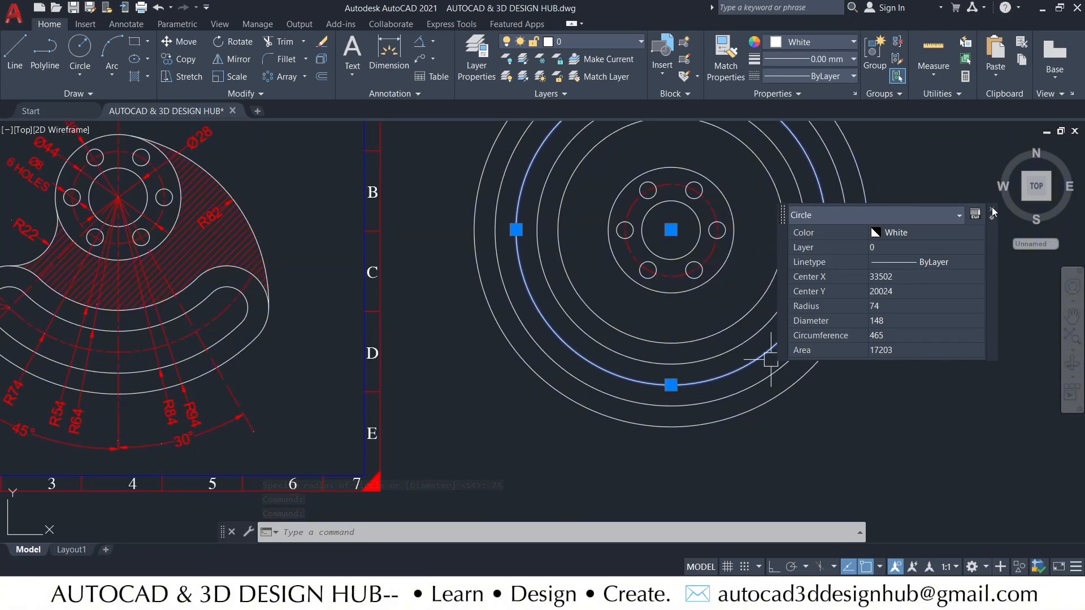
key("Escape")
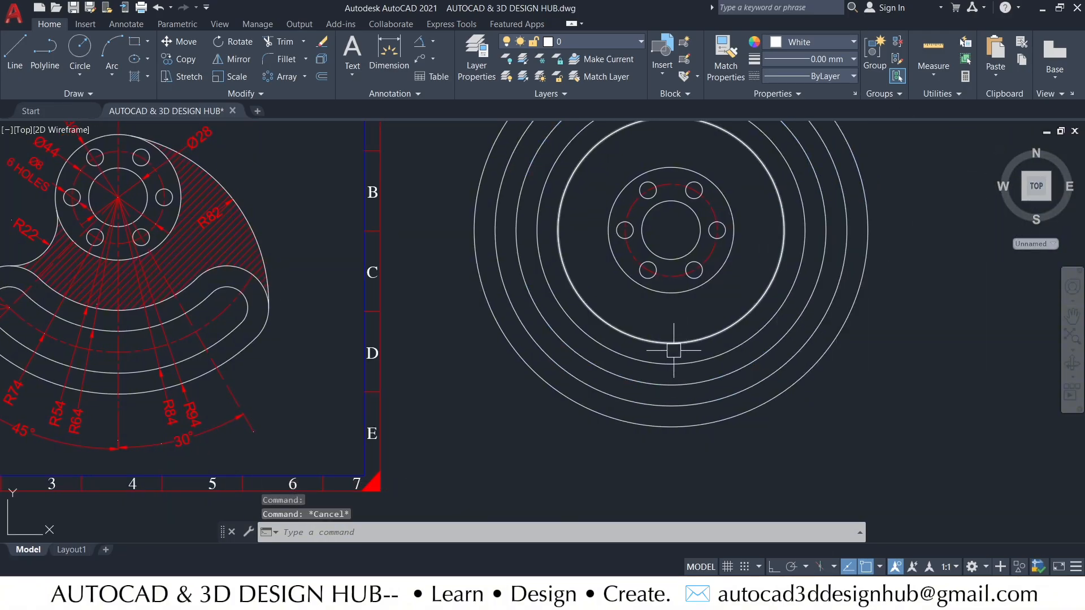
left_click(657, 386)
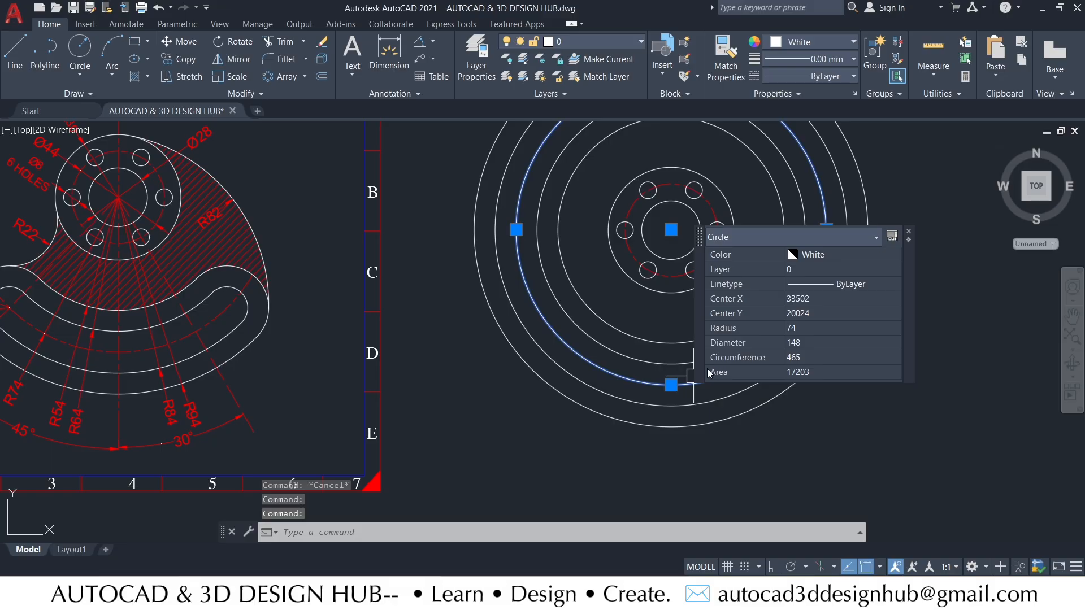
key("Escape")
left_click(670, 385)
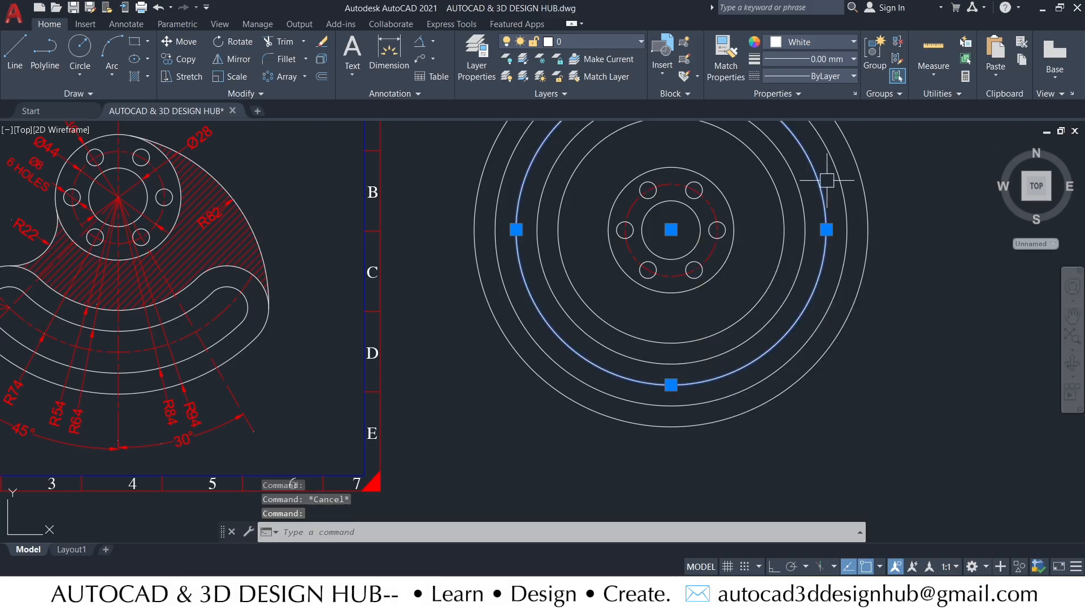
left_click(811, 42)
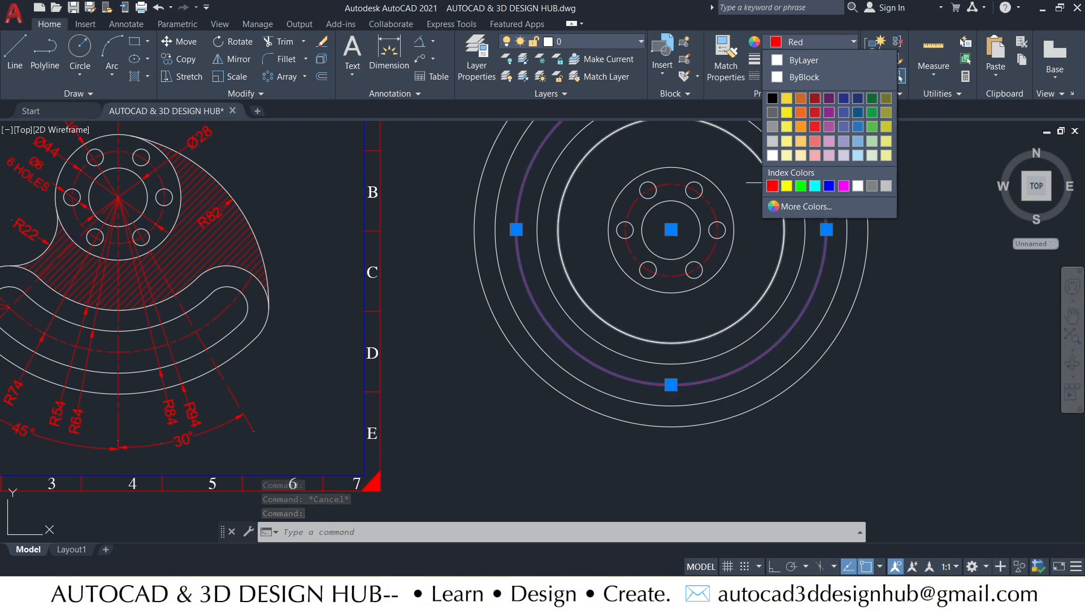
left_click(770, 186)
left_click(815, 76)
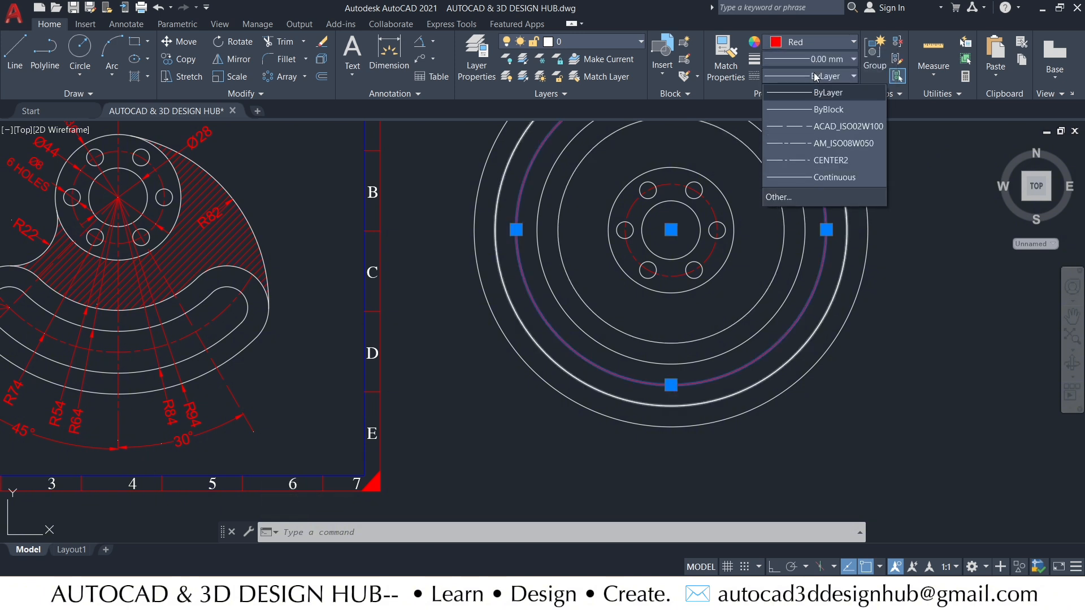
left_click(800, 143)
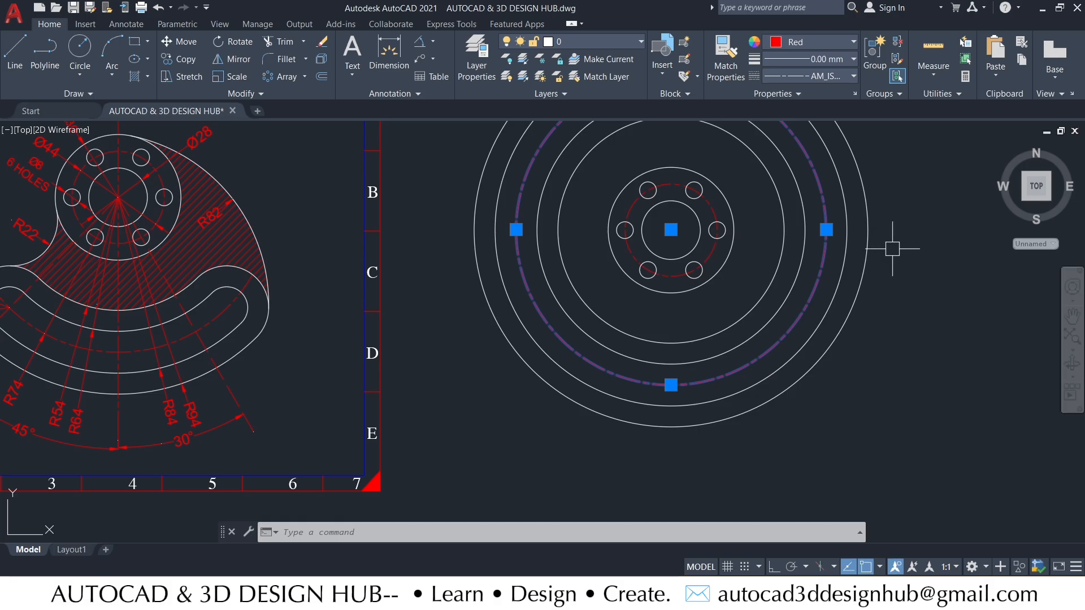
key("Escape")
- Draw a vertical line from the hub's centre down to the lowest point of the outermost circle
middle_click_drag(703, 382, 736, 337)
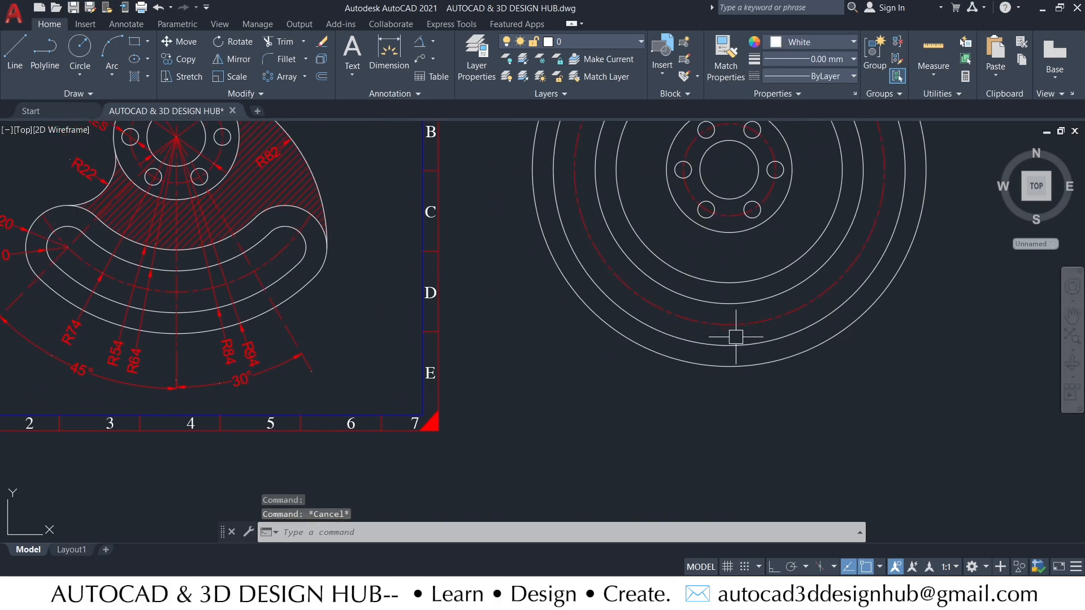
scroll(728, 350, "down", 2)
scroll(779, 353, "up", 2)
key("Escape")
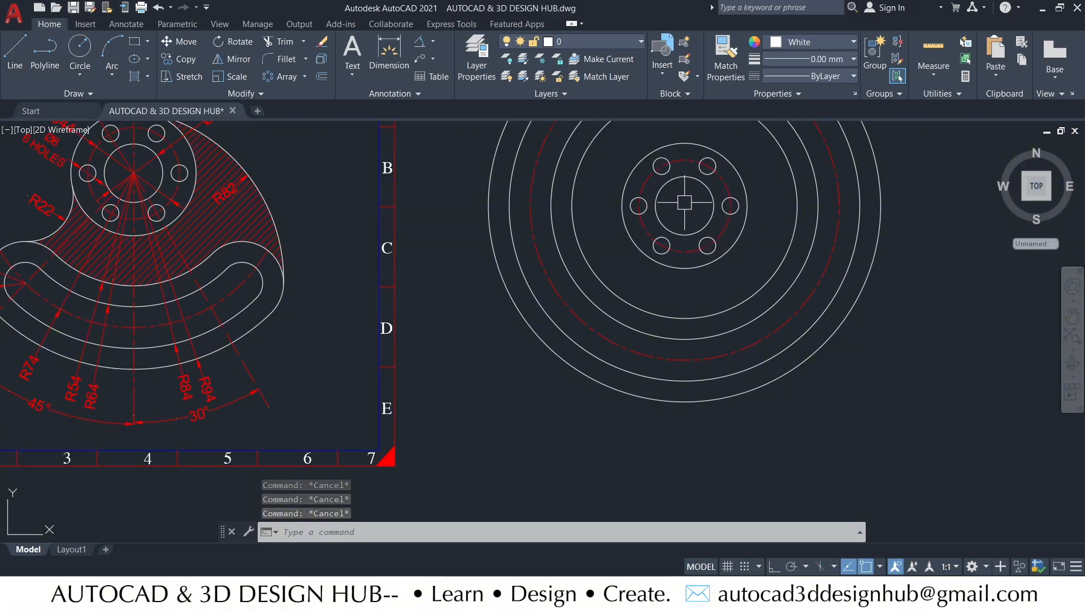
type("l")
key("Return")
left_click(684, 206)
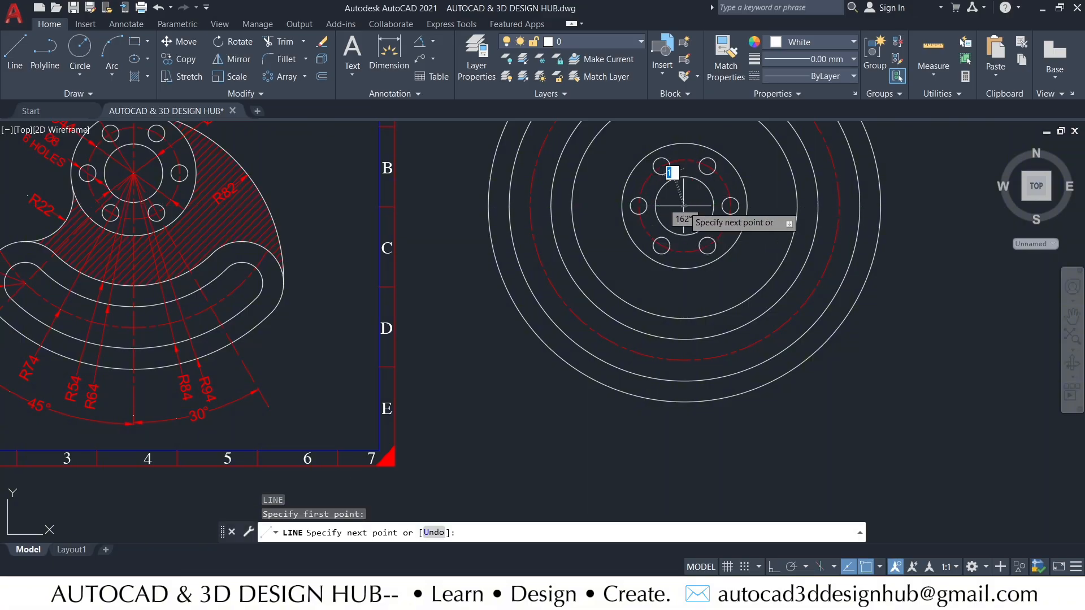
left_click(684, 402)
key("Escape")
- Examine the angular dimensions of the slot's end centrelines in the reference drawing
middle_click_drag(738, 407, 784, 412)
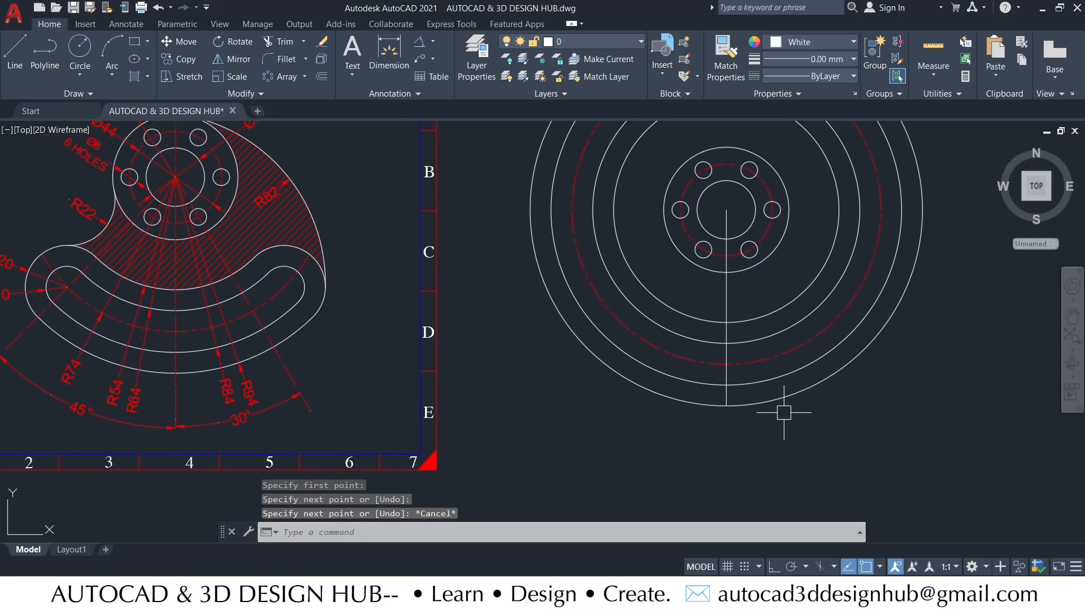
middle_click_drag(496, 322, 659, 316)
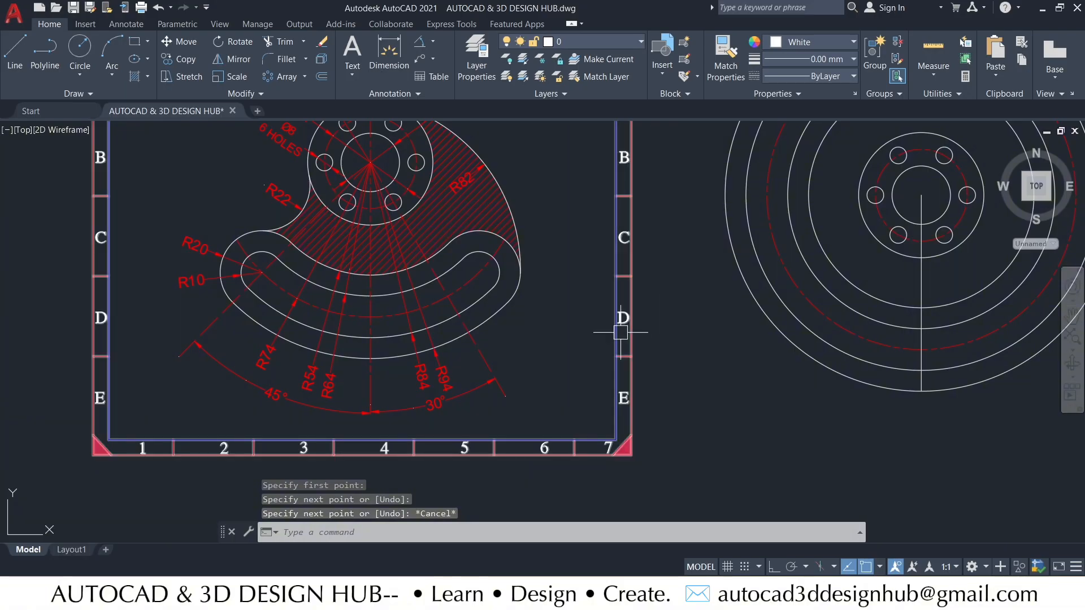
mouse_move(424, 441)
middle_mouse_down()
mouse_move(504, 418)
mouse_move(484, 404)
middle_mouse_up()
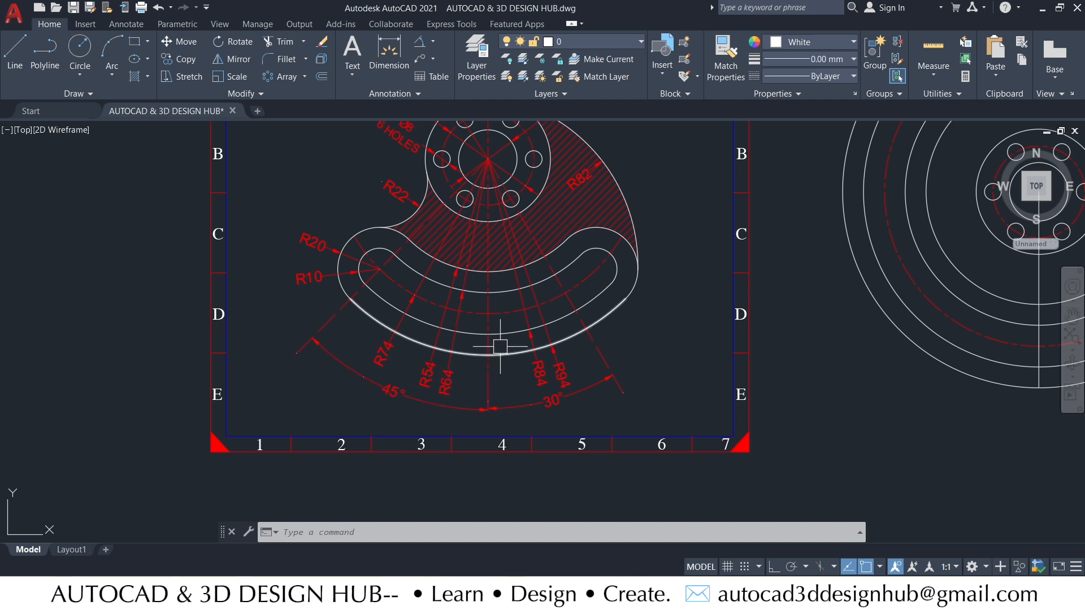
mouse_move(500, 346)
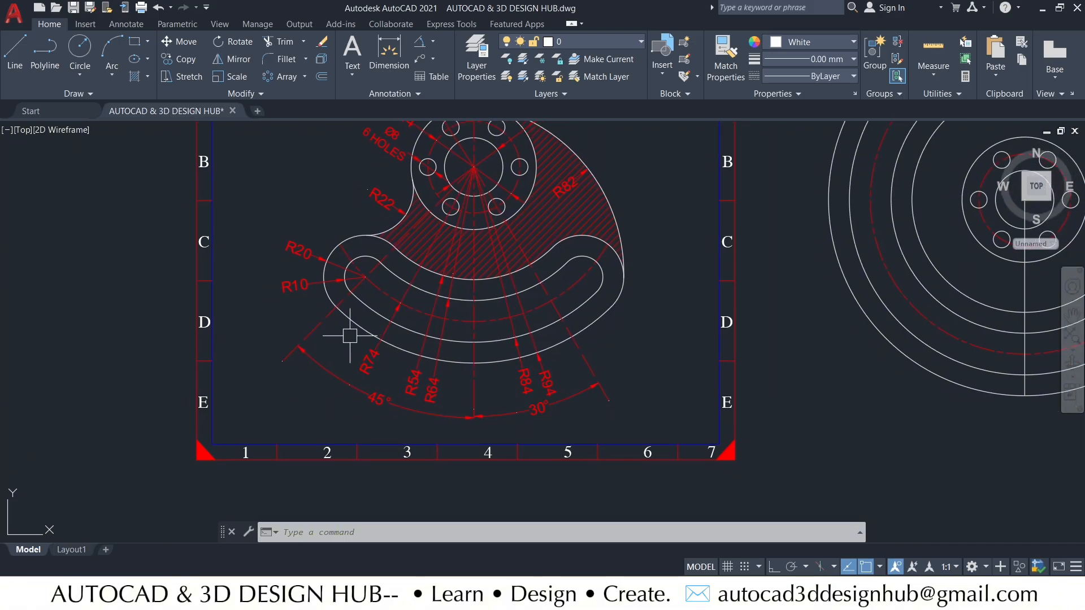
scroll(413, 414, "down", 2)
scroll(429, 410, "up", 3)
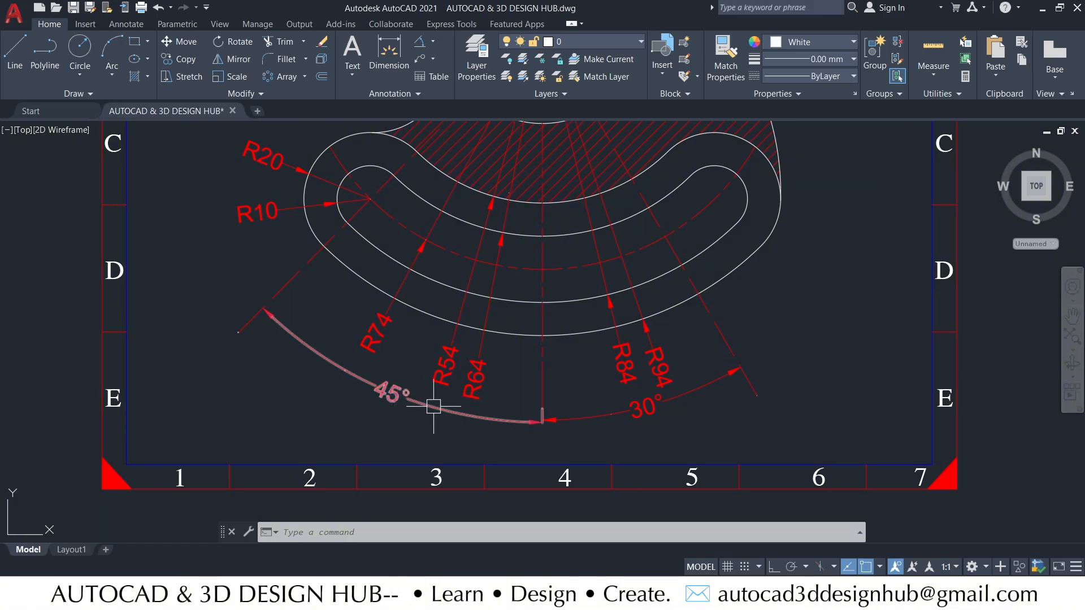
scroll(441, 396, "down", 3)
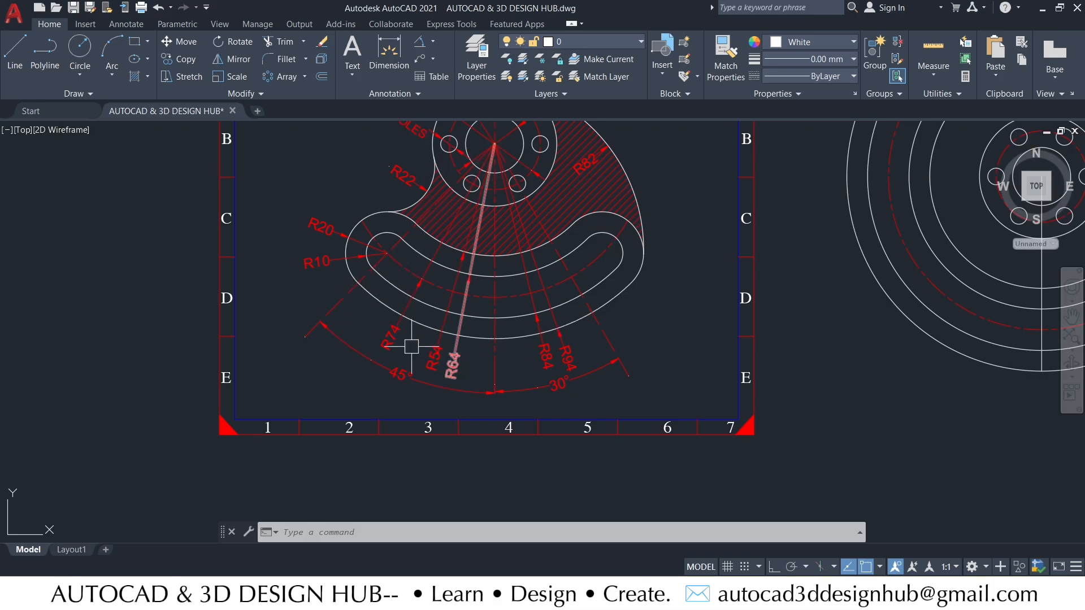
scroll(450, 362, "down", 2)
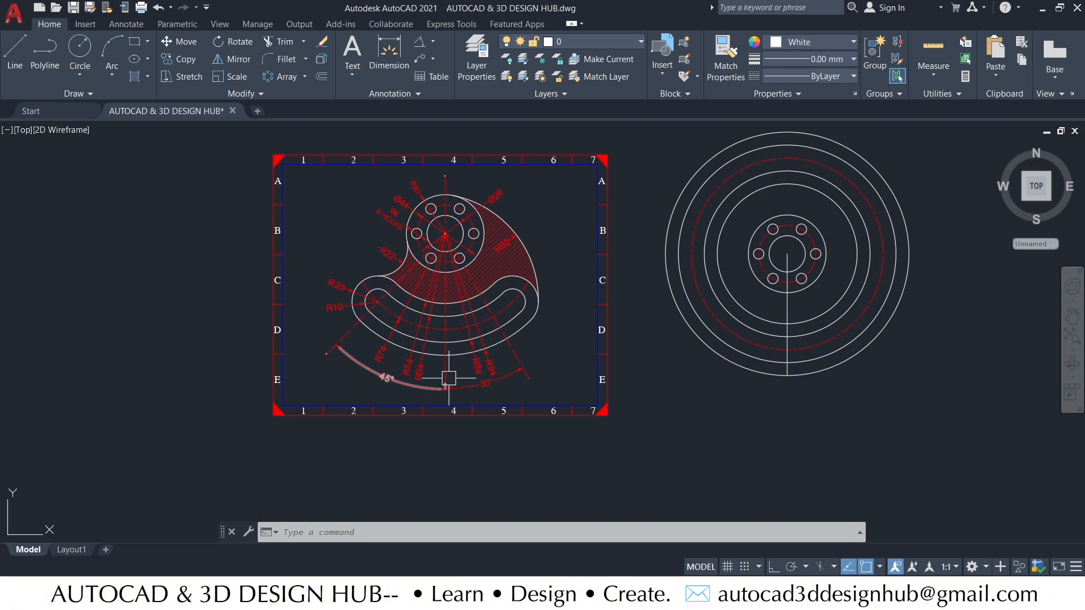
- Draw a line about 131 units long from the hub's centre, sloping down to the left at an angle of 135°
scroll(641, 353, "up", 4)
key("l")
key("Return")
middle_click_drag(765, 320, 603, 348)
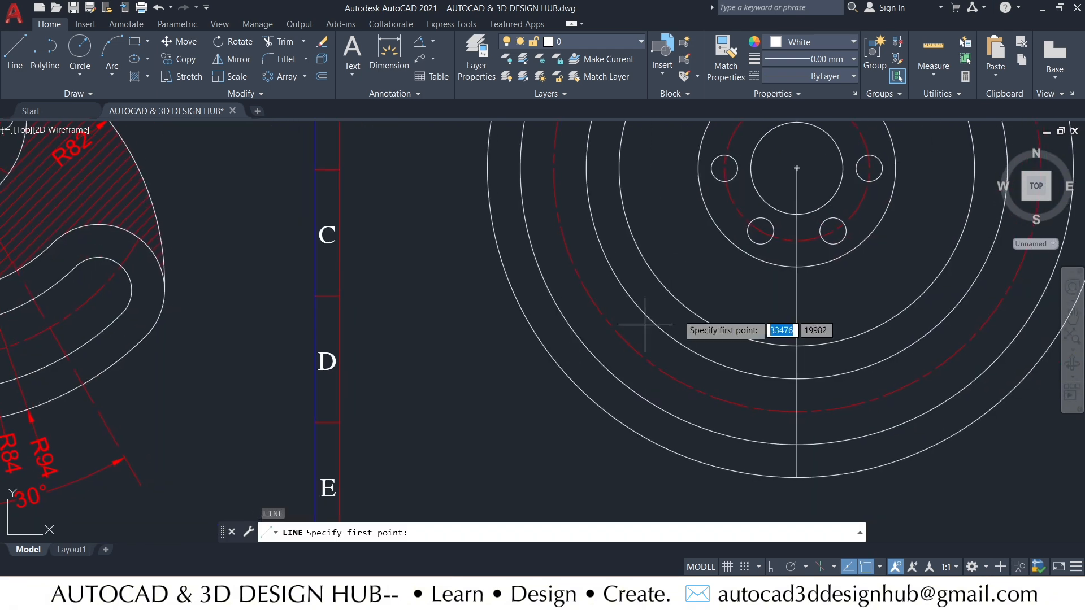
left_click(797, 167)
scroll(650, 436, "down", 2)
middle_click_drag(648, 435, 568, 420)
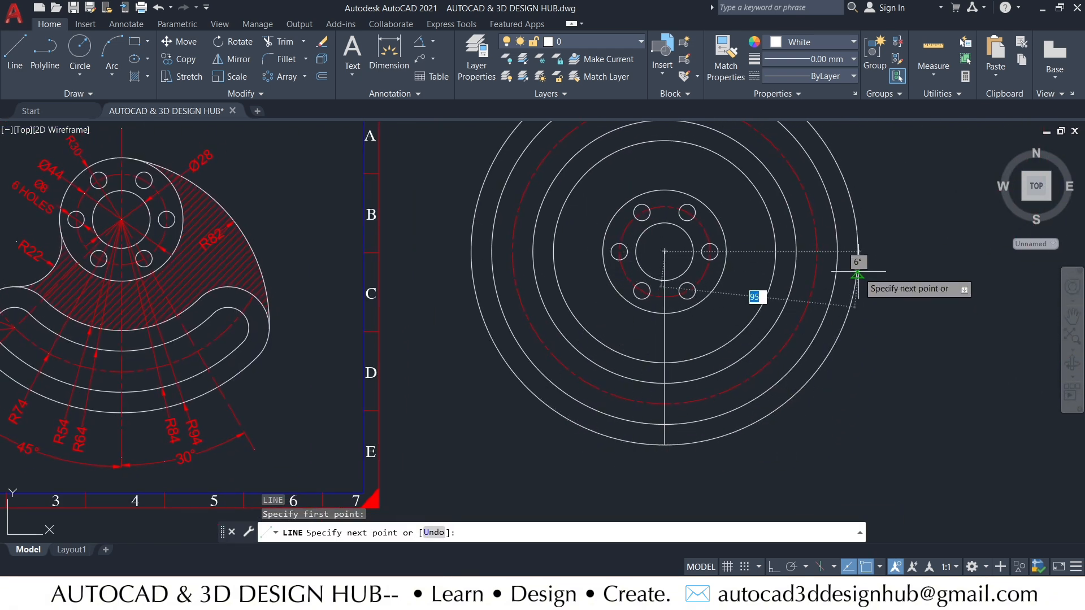
middle_click_drag(519, 471, 543, 433)
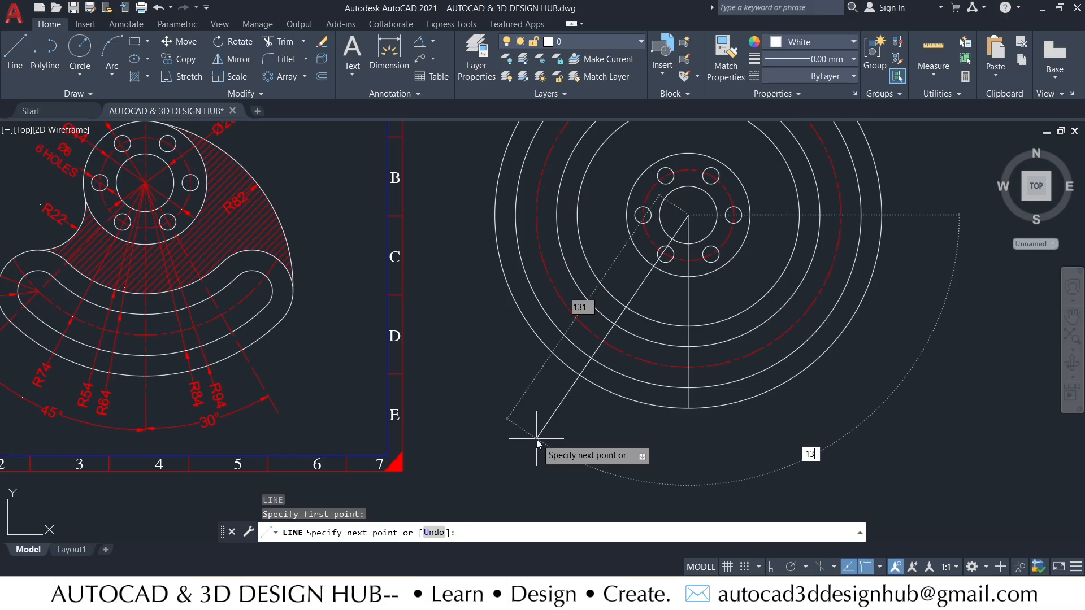
key("Return")
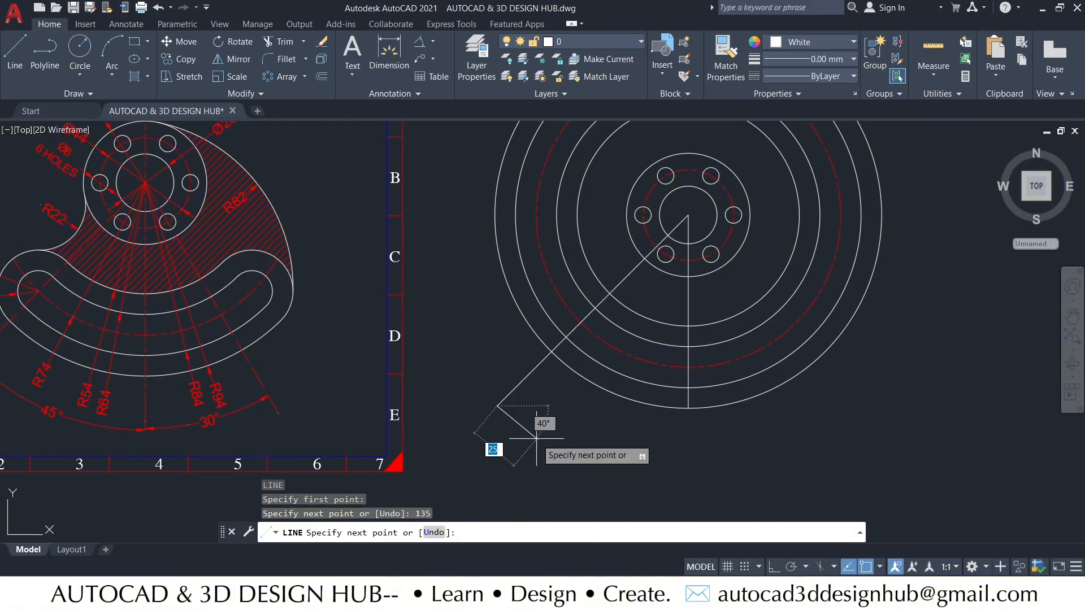
key("Escape")
- Check the angle between the slanted line and the vertical line with a temporary angular dimension
mouse_move(640, 379)
middle_mouse_down()
mouse_move(579, 333)
mouse_move(544, 376)
middle_mouse_up()
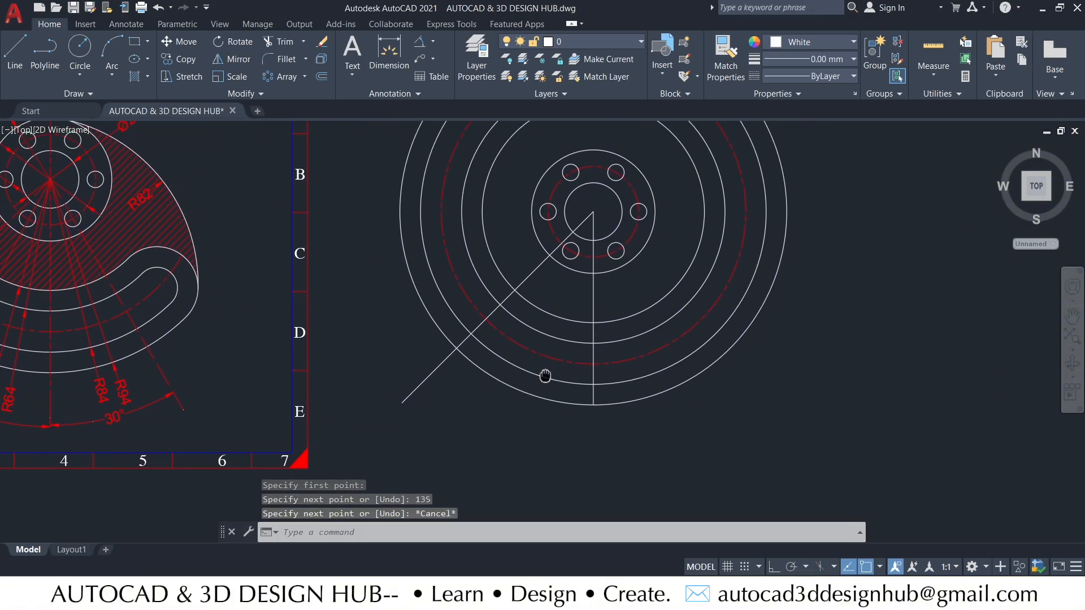
left_click(421, 40)
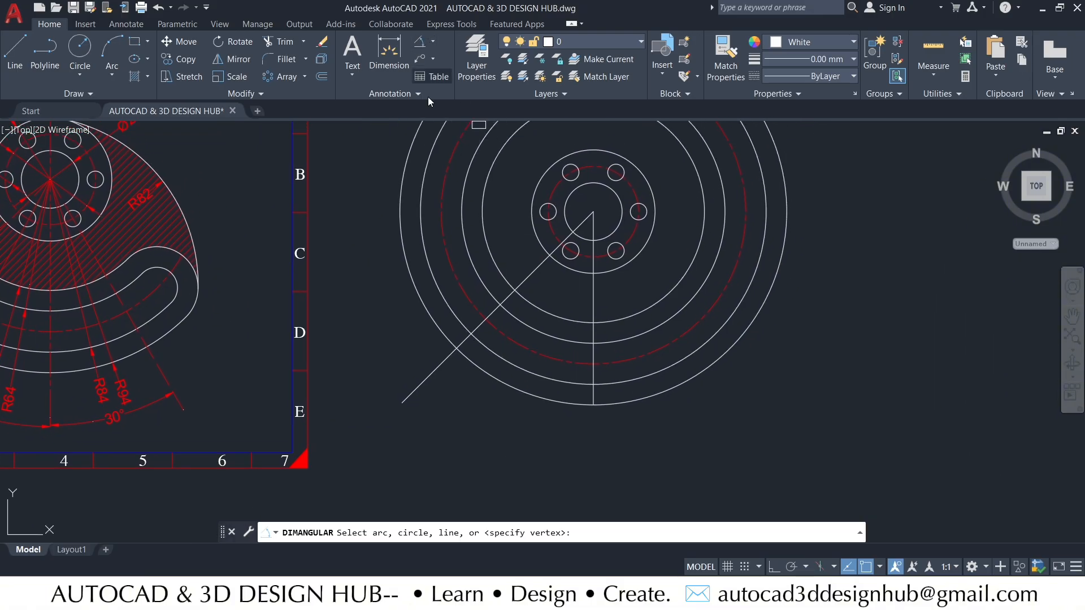
left_click(426, 379)
left_click(593, 346)
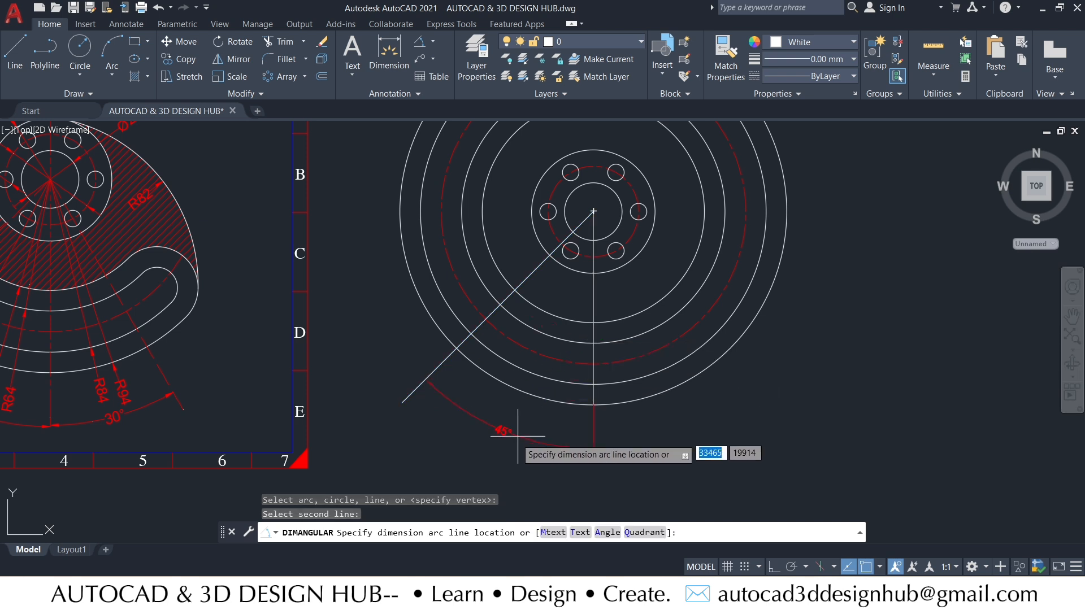
middle_click_drag(517, 437, 684, 383)
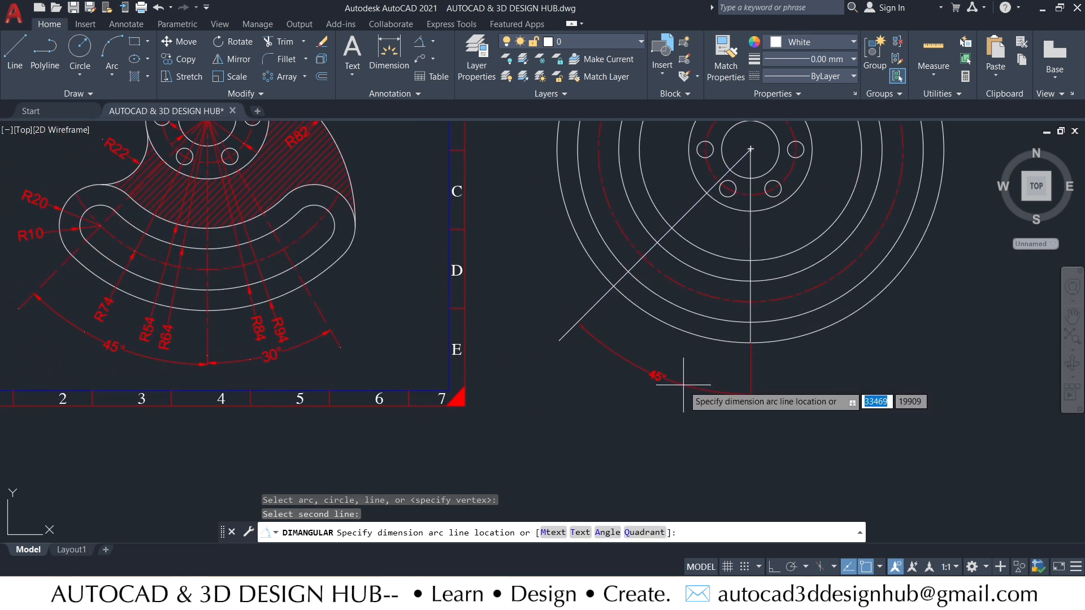
key("Escape")
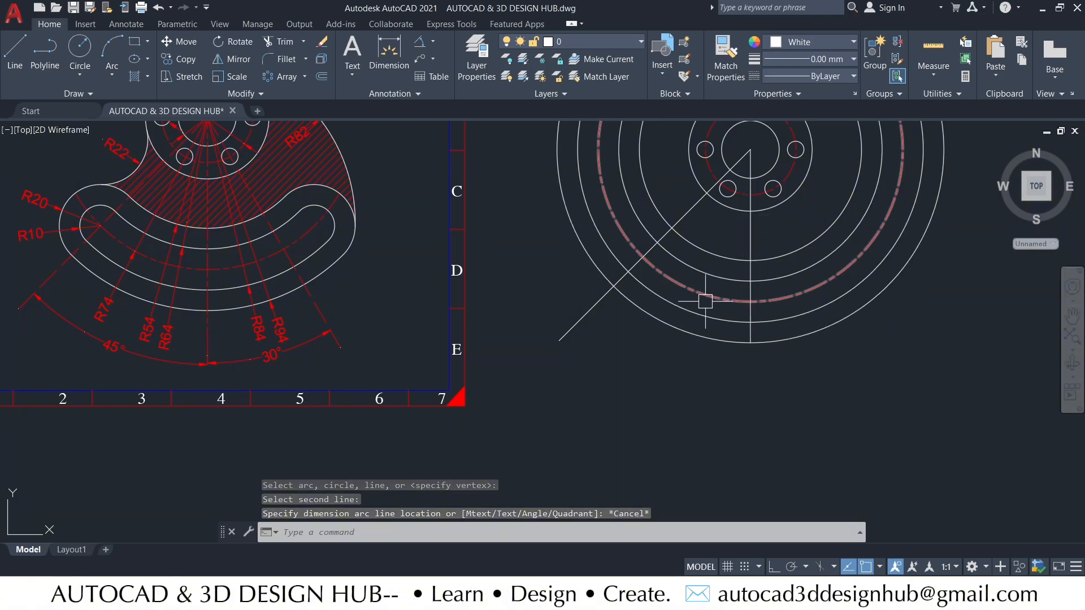
type("l")
key("Return")
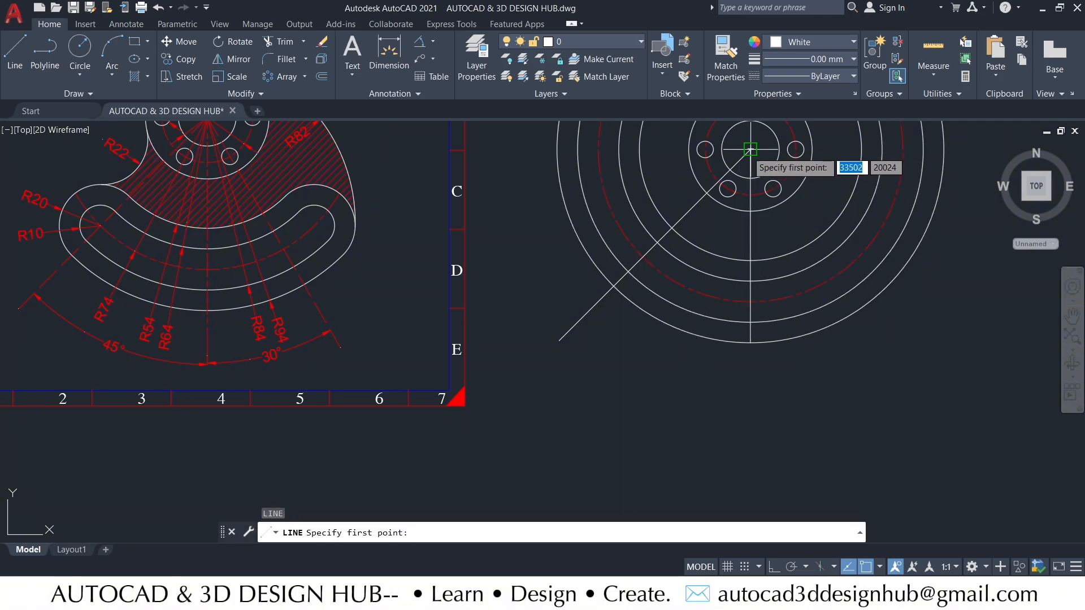
left_click(750, 149)
key("Tab")
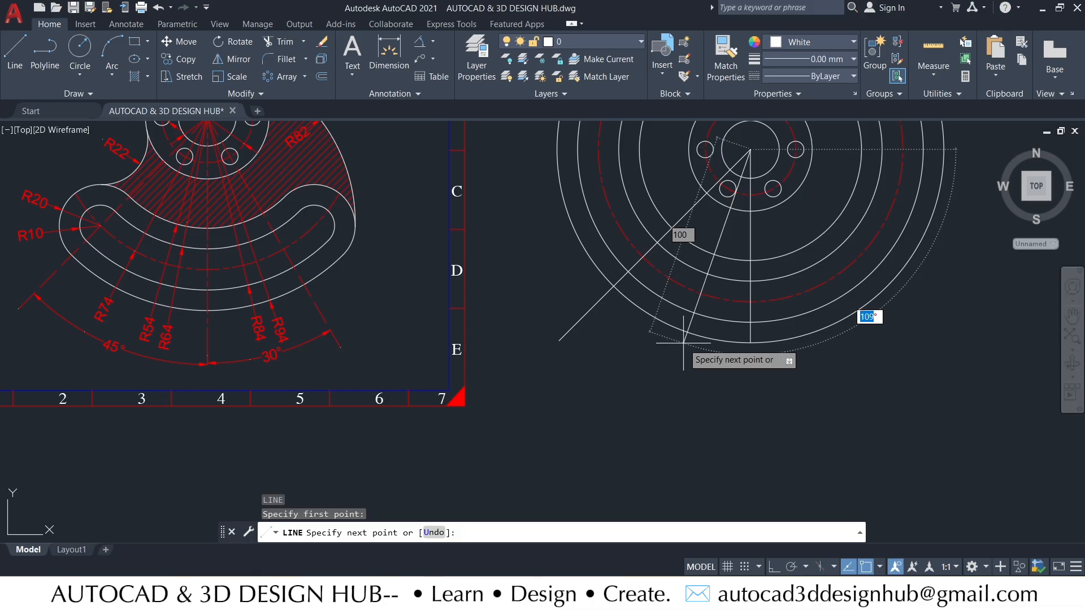
type("45")
key("Return")
key("Escape")
middle_click_drag(819, 273, 773, 294)
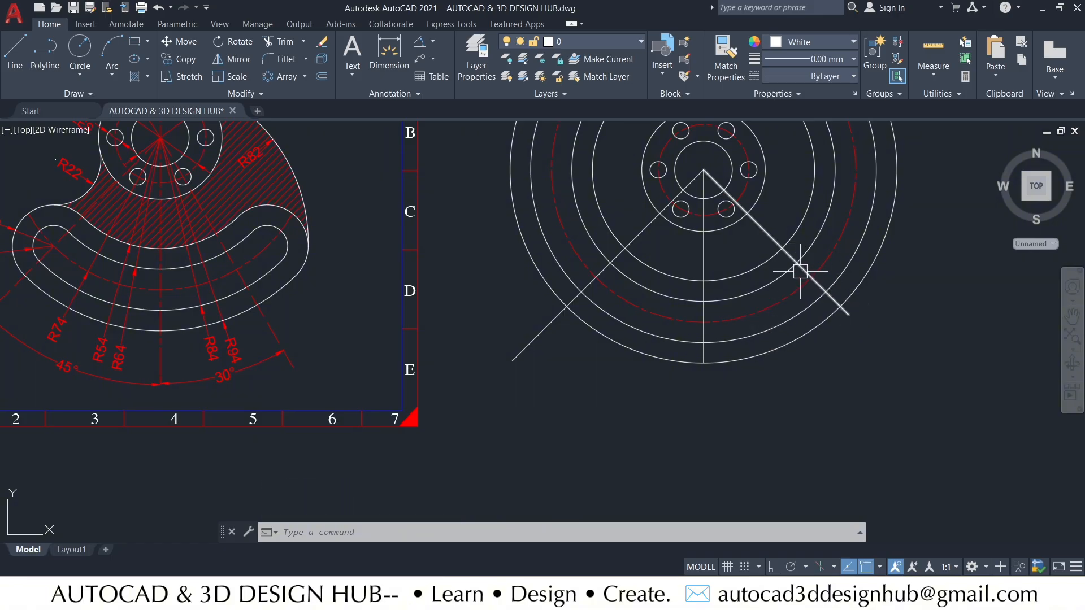
left_click(764, 230)
key("Delete")
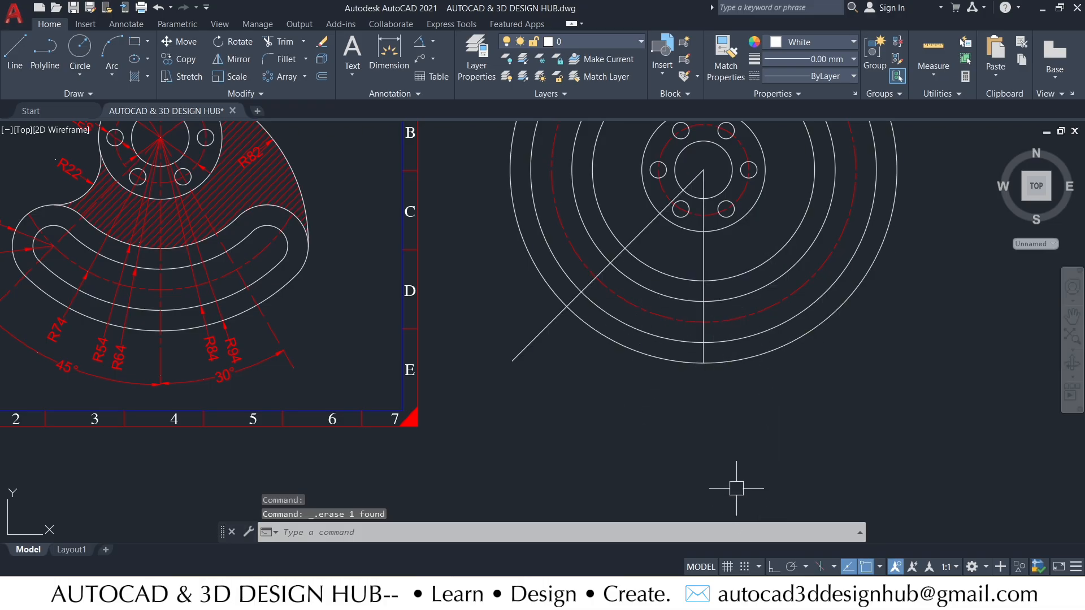
- Draw a line about 109 units long from the hub's centre, sloping down to the right at an angle of 60°
mouse_move(810, 310)
middle_mouse_down()
mouse_move(721, 368)
mouse_move(825, 380)
middle_mouse_up()
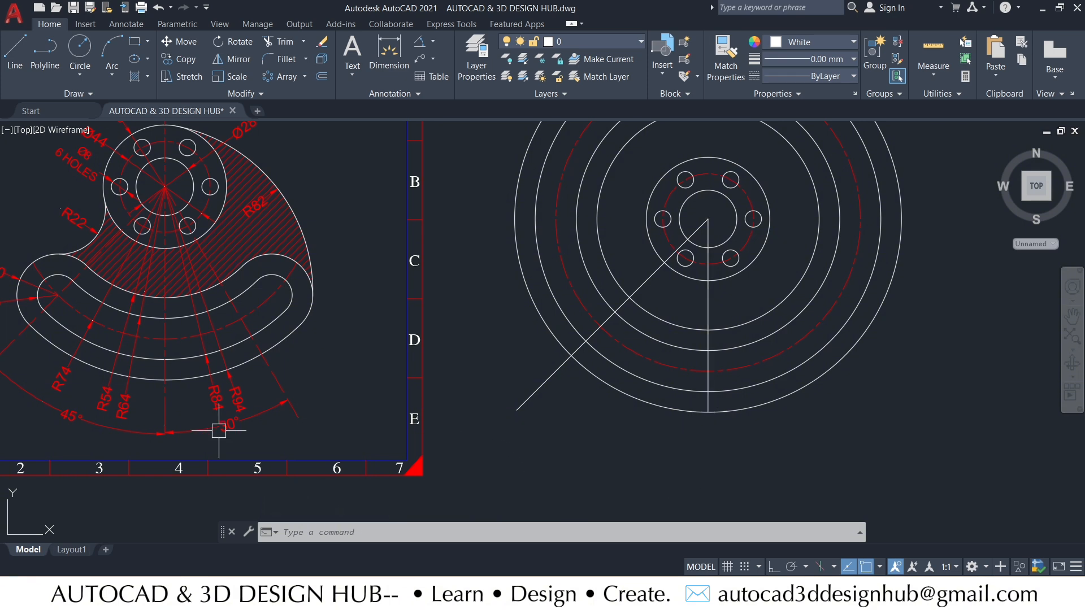
scroll(218, 430, "up", 4)
scroll(278, 411, "down", 4)
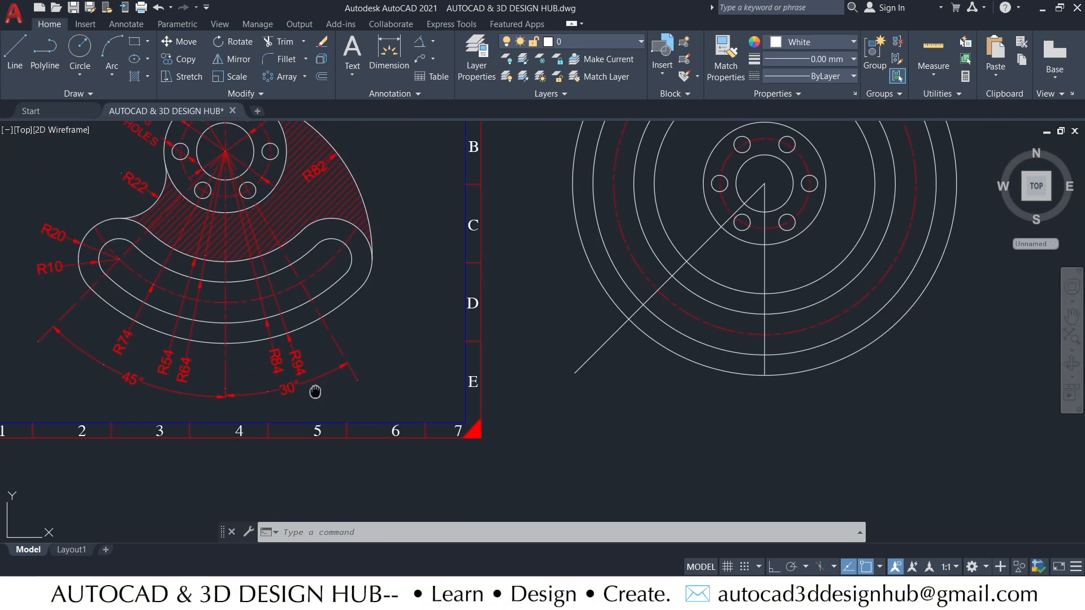
middle_click_drag(315, 391, 317, 391)
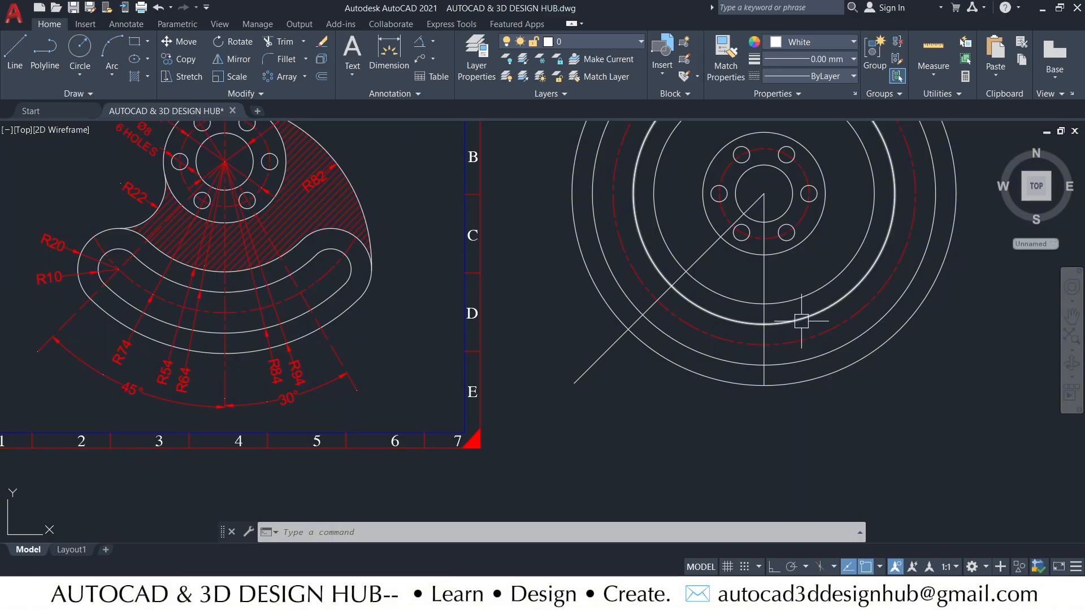
mouse_move(801, 321)
type("l")
key("Return")
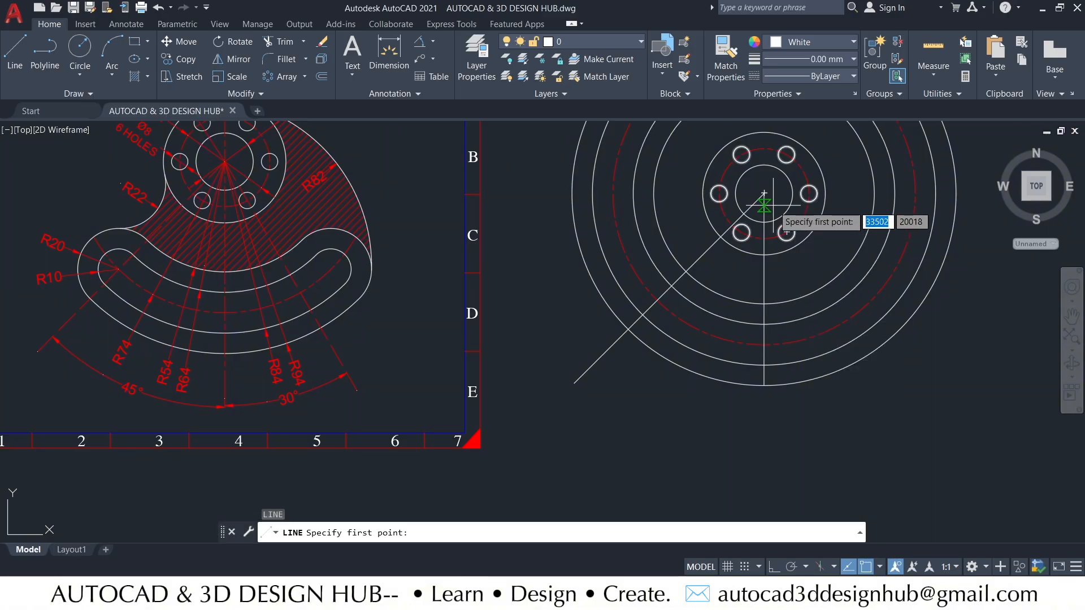
left_click(763, 193)
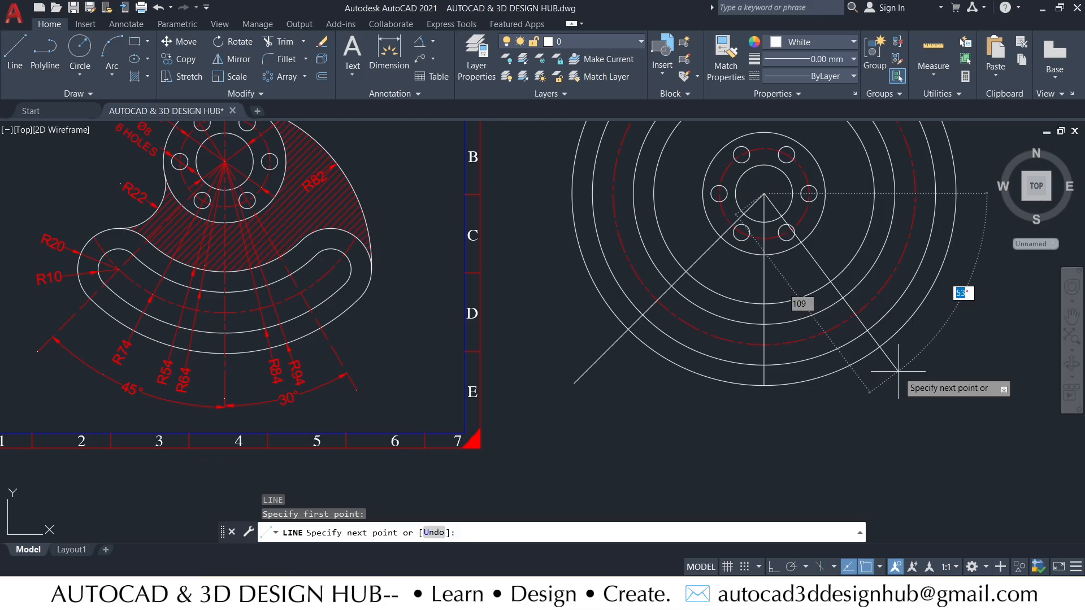
type("60")
key("Return")
key("Escape")
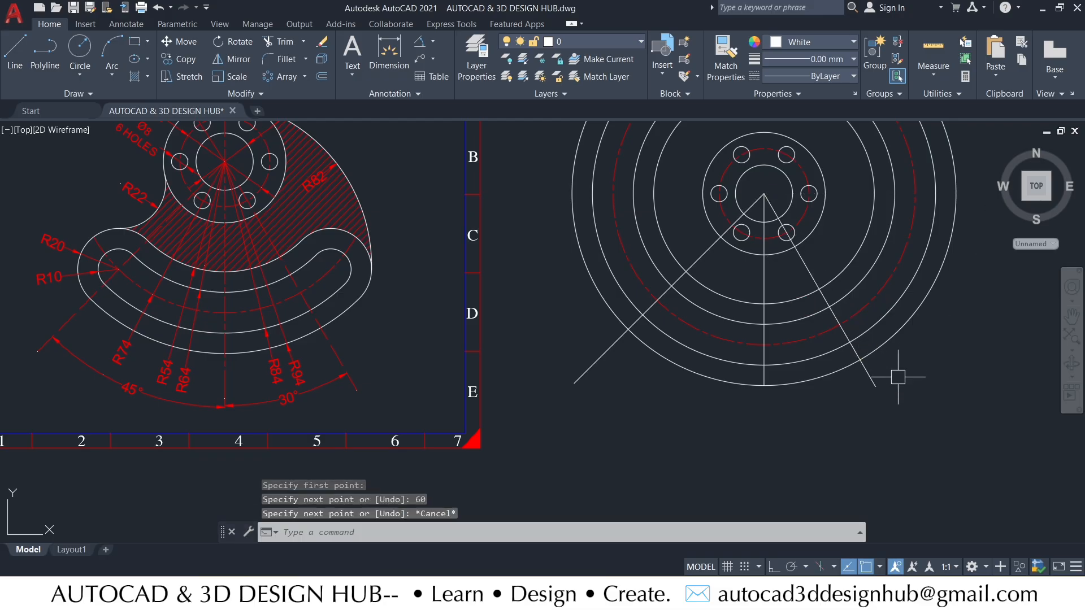
- Check the angle between the vertical line and the right slanted line with a temporary angular dimension, and erase the dimension
left_click(419, 42)
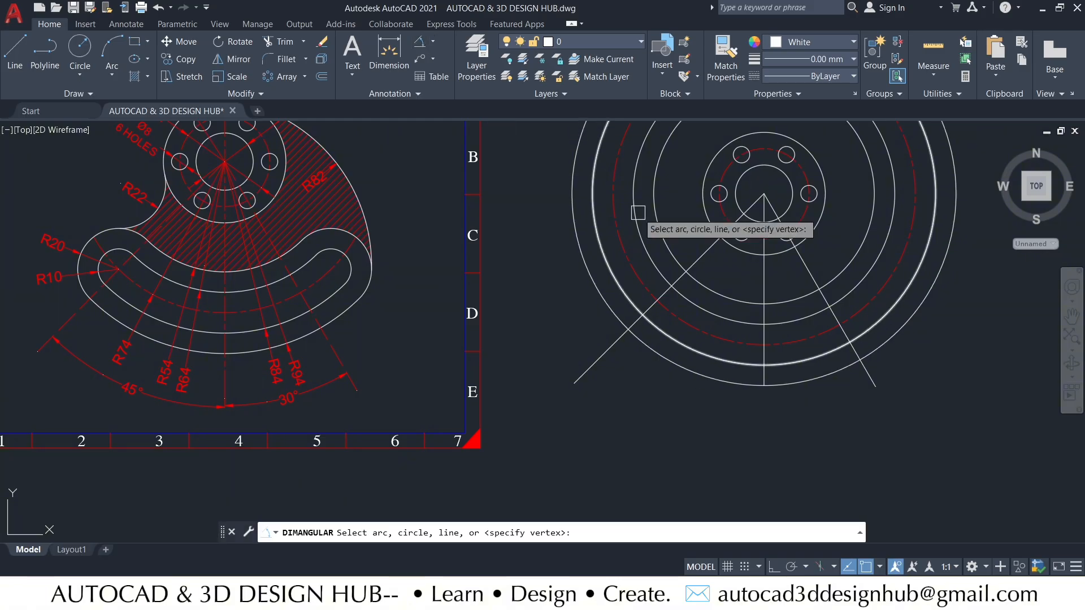
left_click(765, 280)
left_click(808, 270)
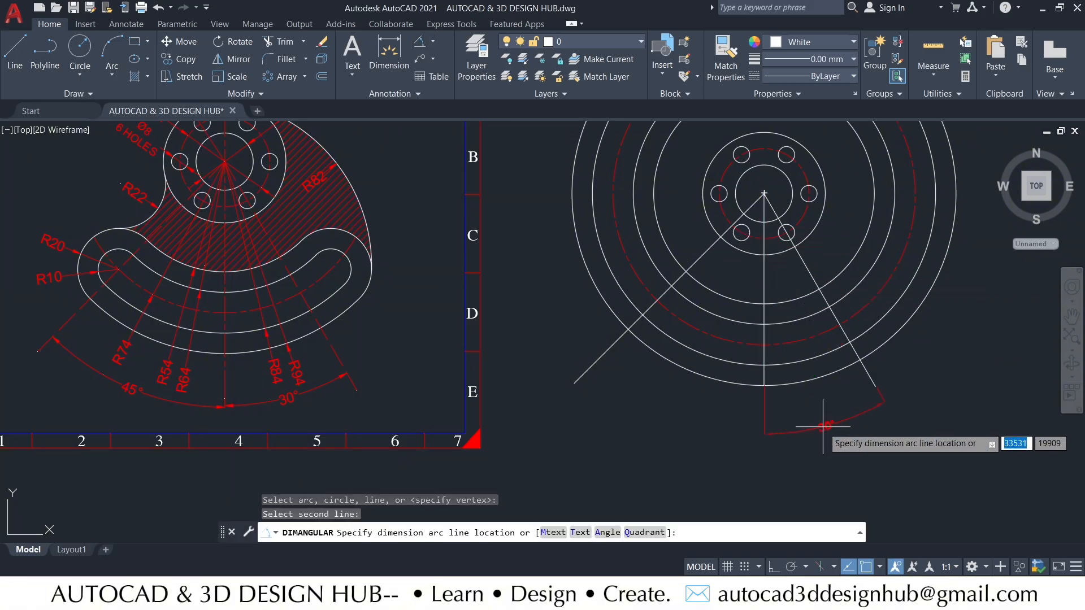
scroll(824, 429, "up", 2)
left_click(833, 427)
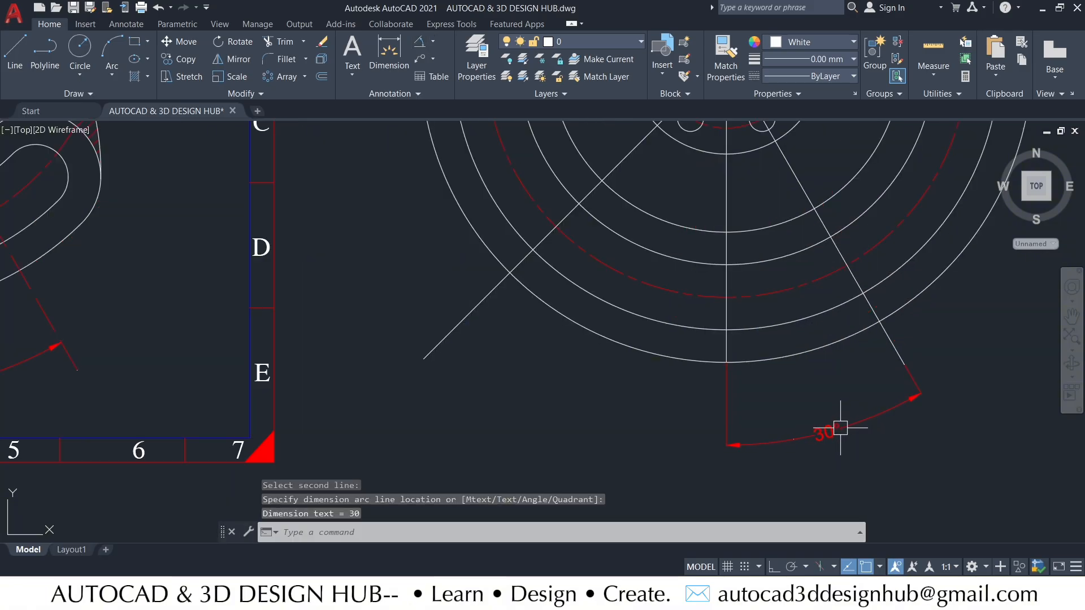
key("Escape")
scroll(746, 416, "down", 3)
left_click(734, 421)
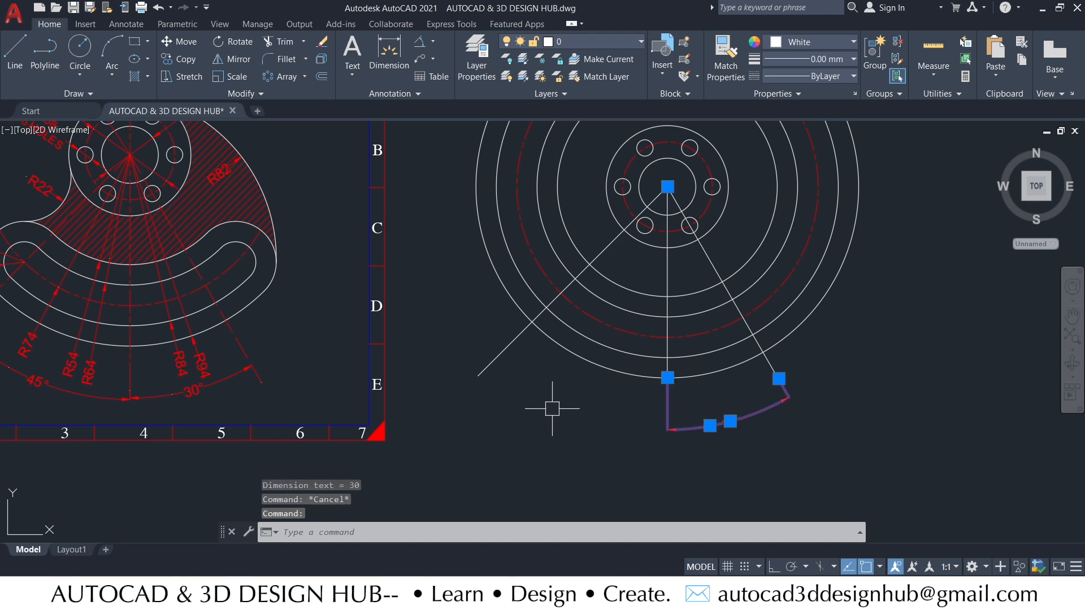
key("Delete")
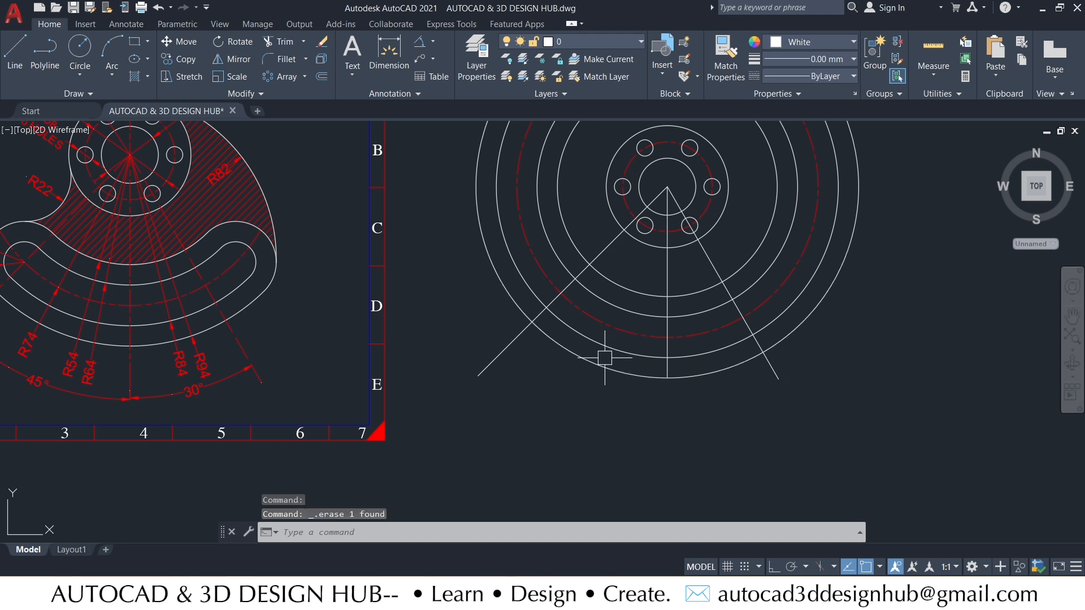
- Match the properties of the red dash-dot circle onto both slanted lines
mouse_move(563, 313)
middle_mouse_down()
mouse_move(561, 324)
mouse_move(599, 335)
middle_mouse_up()
middle_click_drag(421, 370, 523, 353)
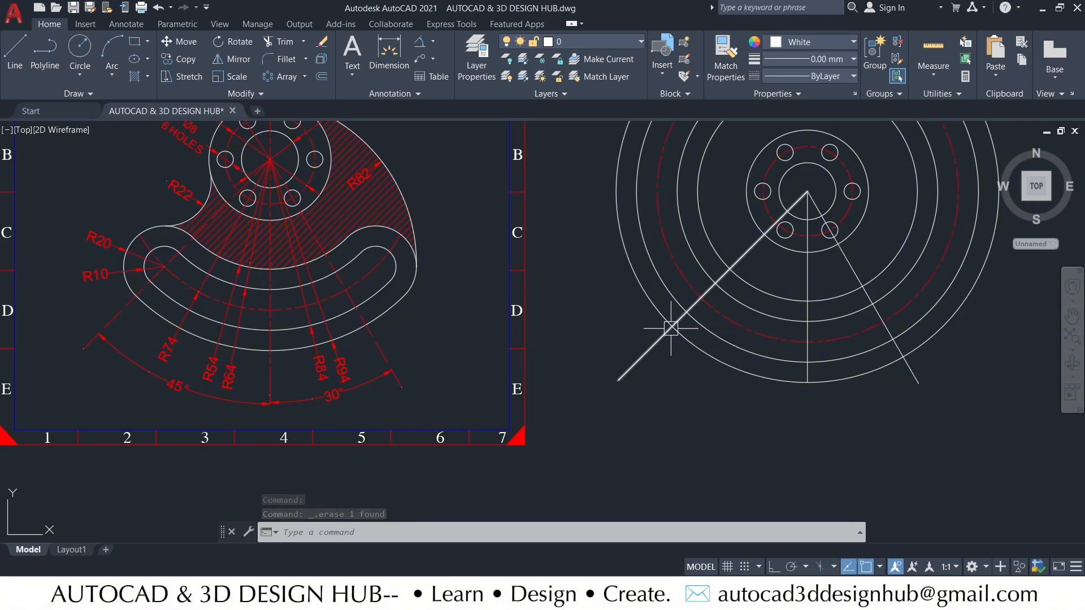
left_click(644, 350)
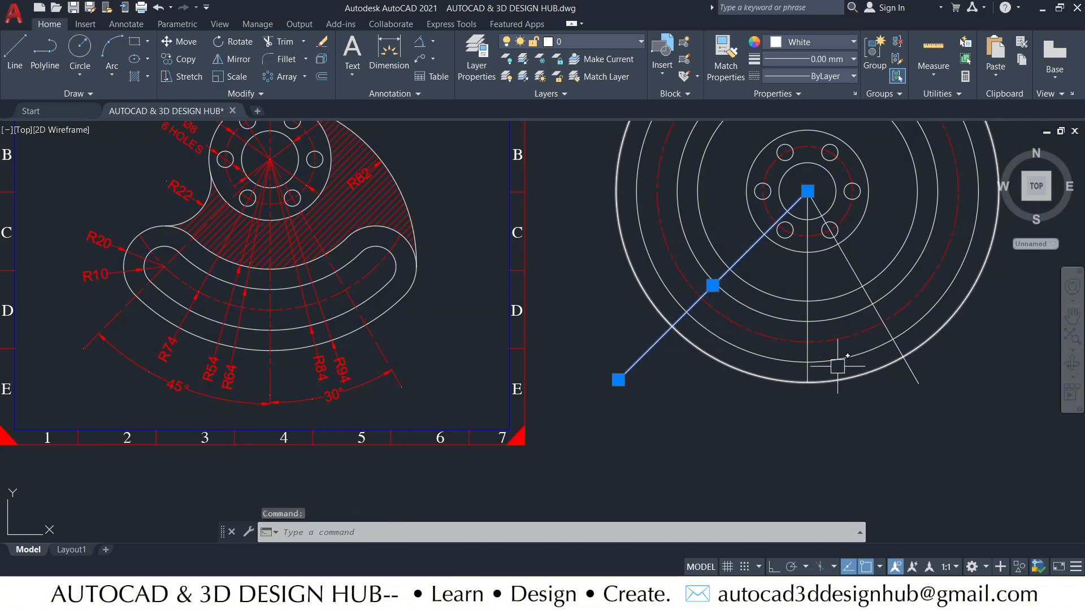
left_click(908, 365)
middle_click_drag(887, 429, 814, 444)
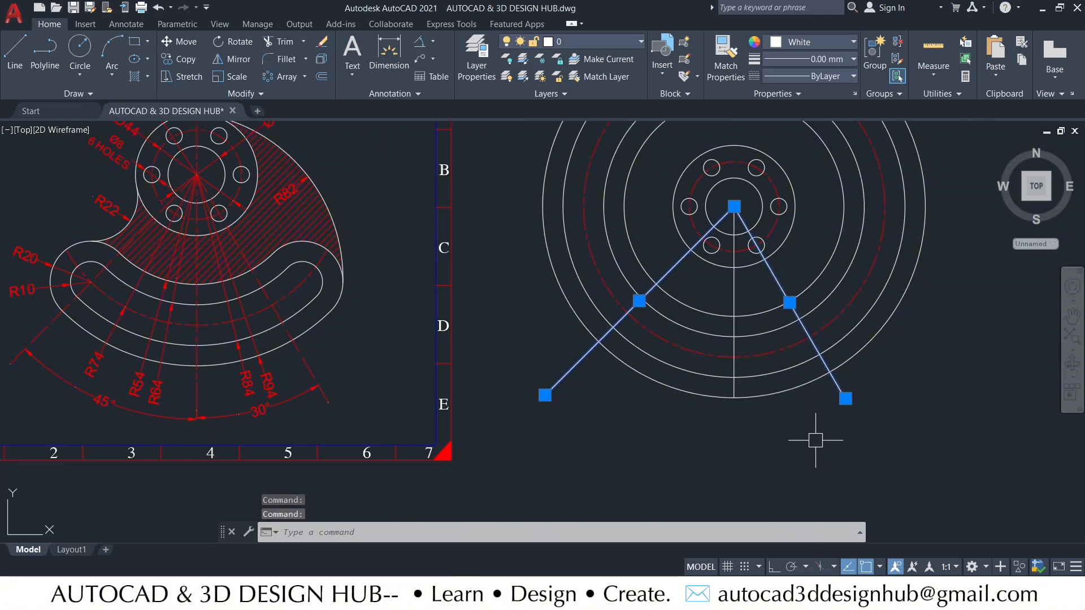
type("a")
key("Return")
left_click(780, 347)
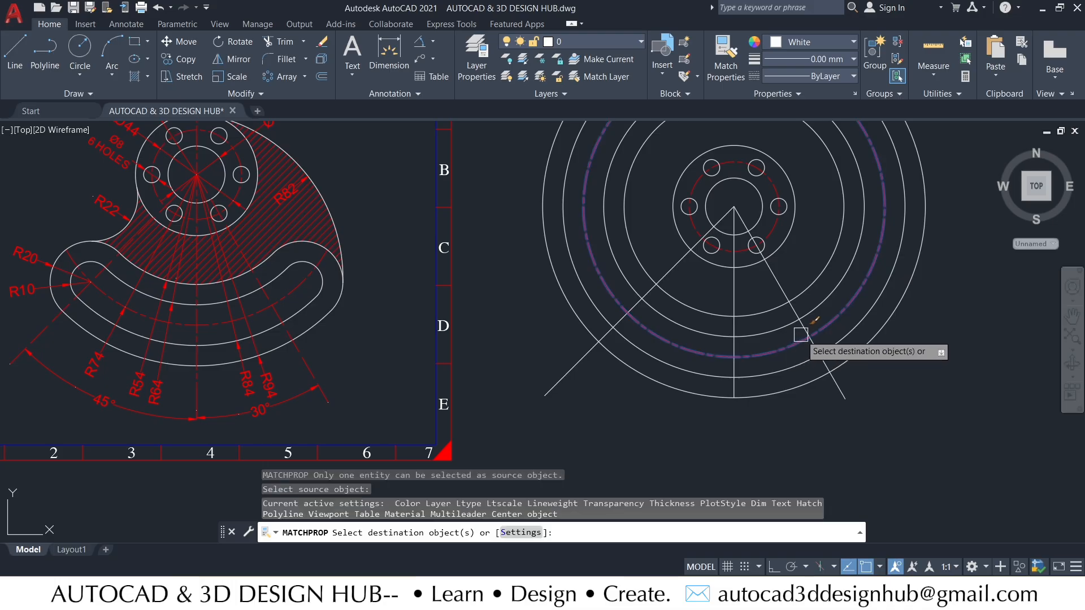
left_click(802, 330)
left_click(633, 305)
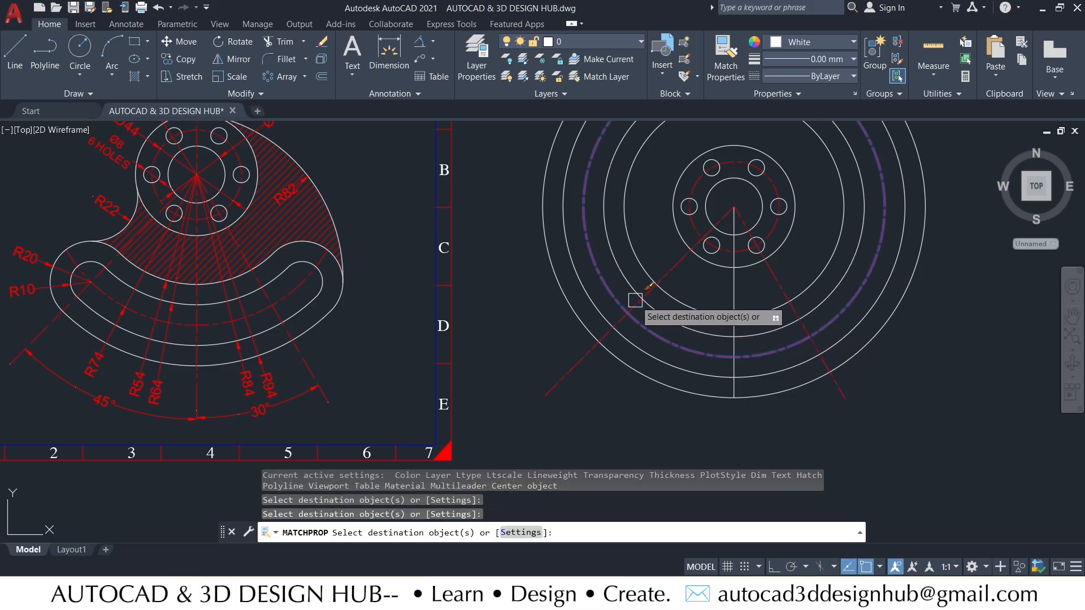
key("Escape")
- Draw two concentric circles of radius 20 and 10 where the left slanted centreline crosses the large red dash-dot circle
mouse_move(645, 428)
middle_mouse_down()
mouse_move(704, 303)
mouse_move(653, 266)
mouse_move(637, 309)
middle_mouse_up()
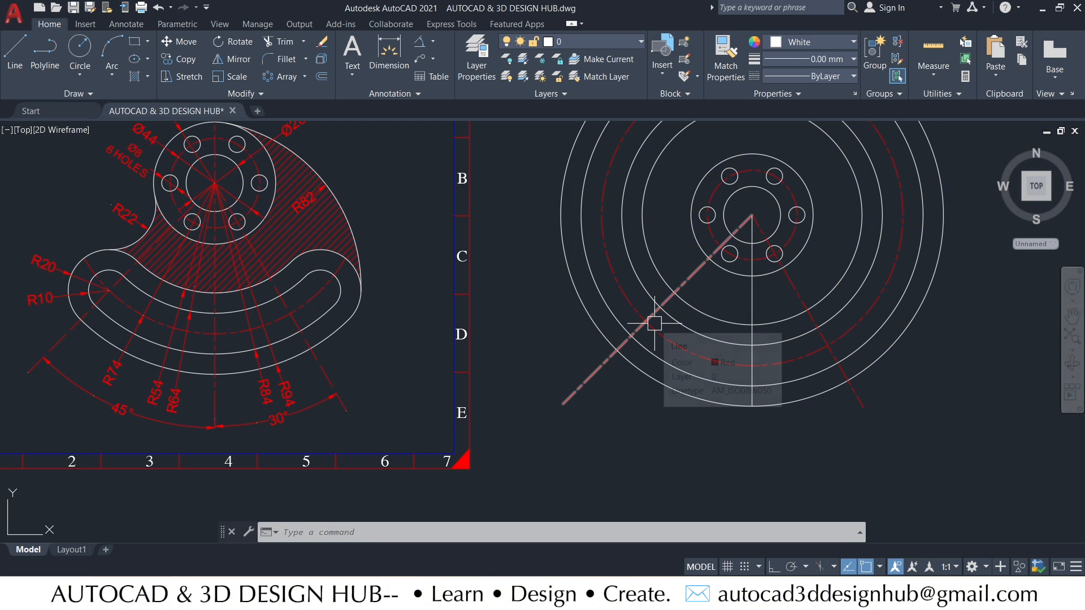
left_click(85, 79)
left_click(126, 101)
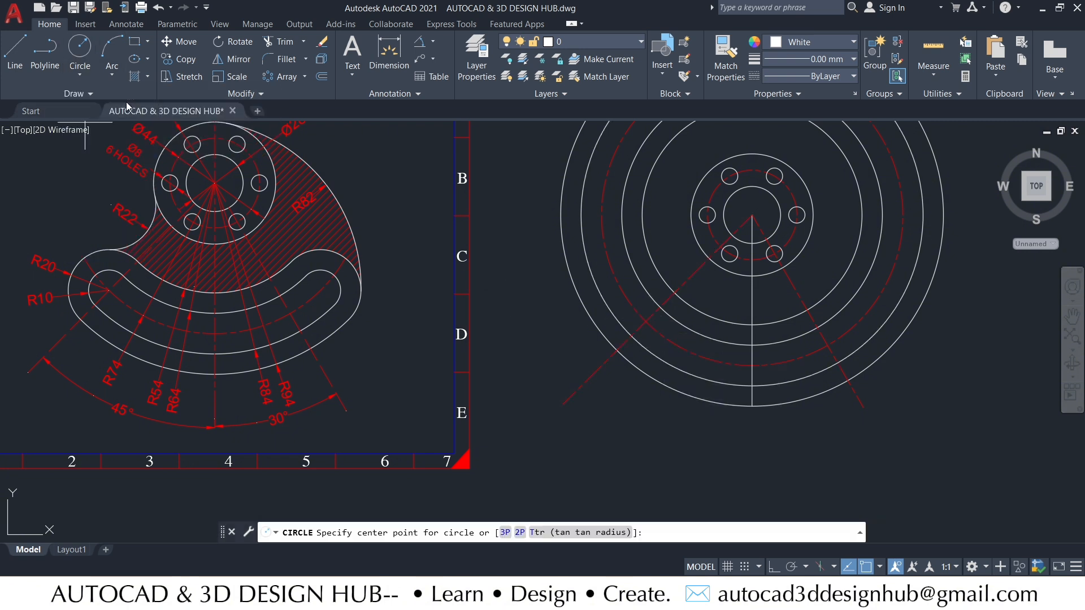
left_click(646, 320)
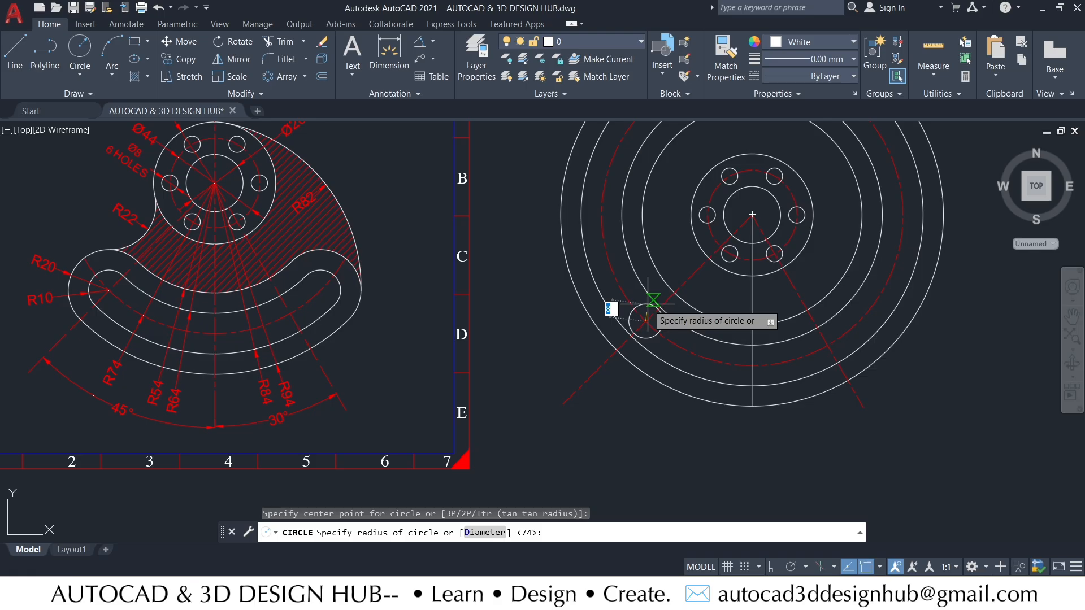
type("20")
key("Return")
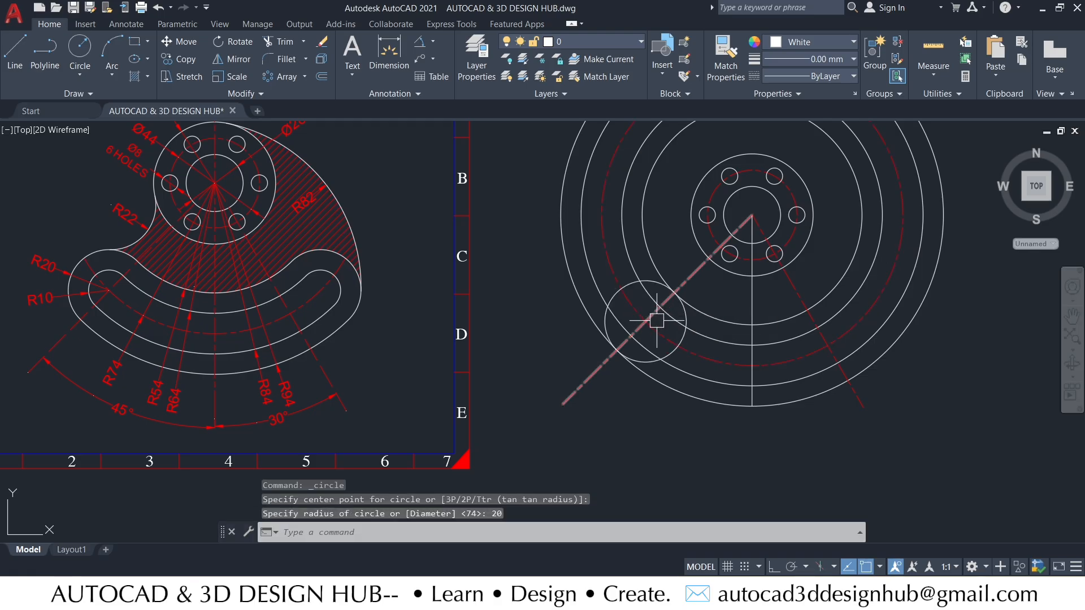
key("Return")
left_click(645, 321)
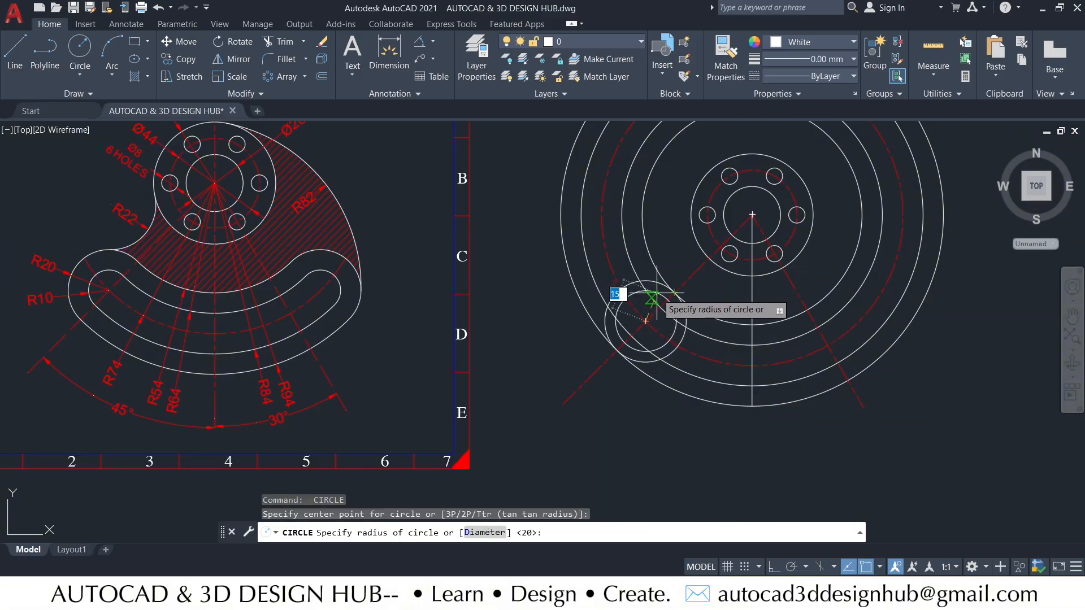
key("Return")
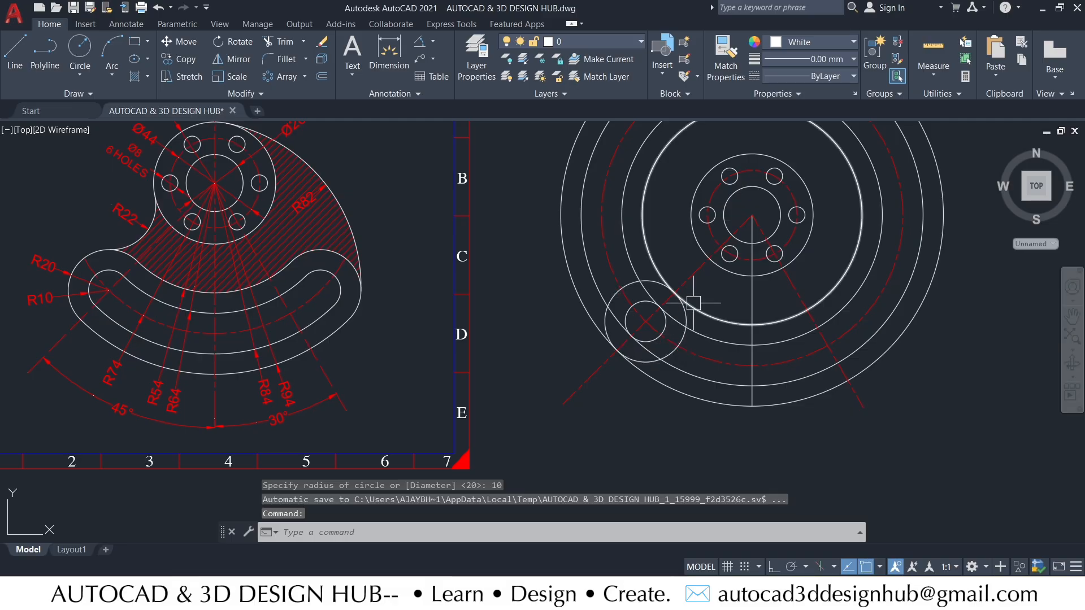
- Mirror the radius 20 and radius 10 circles about the vertical line through the hub's centre, keeping the originals
middle_click_drag(653, 318, 593, 300)
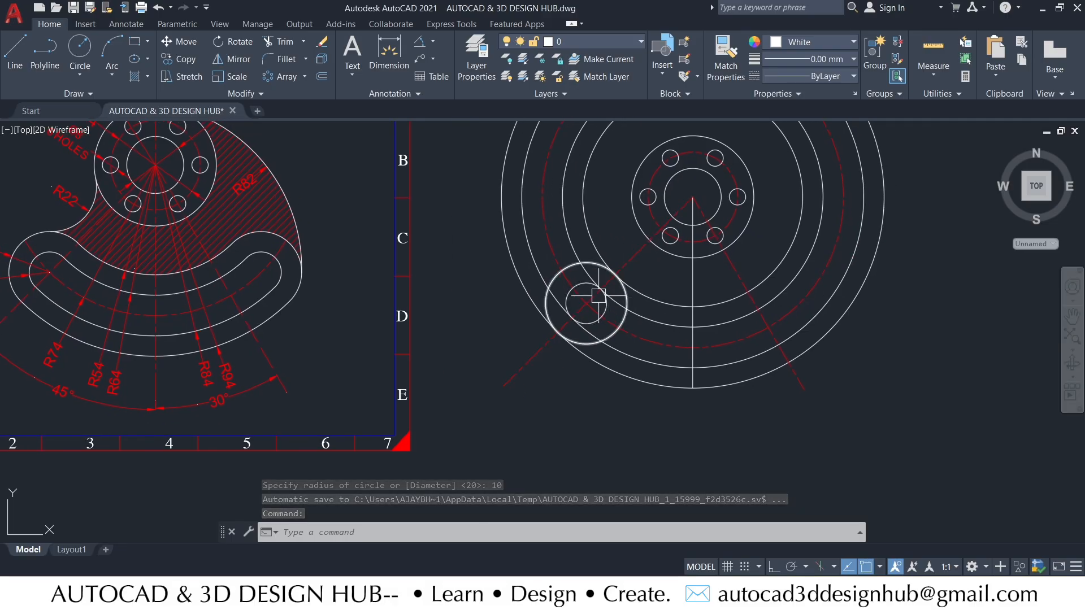
scroll(603, 283, "up", 2)
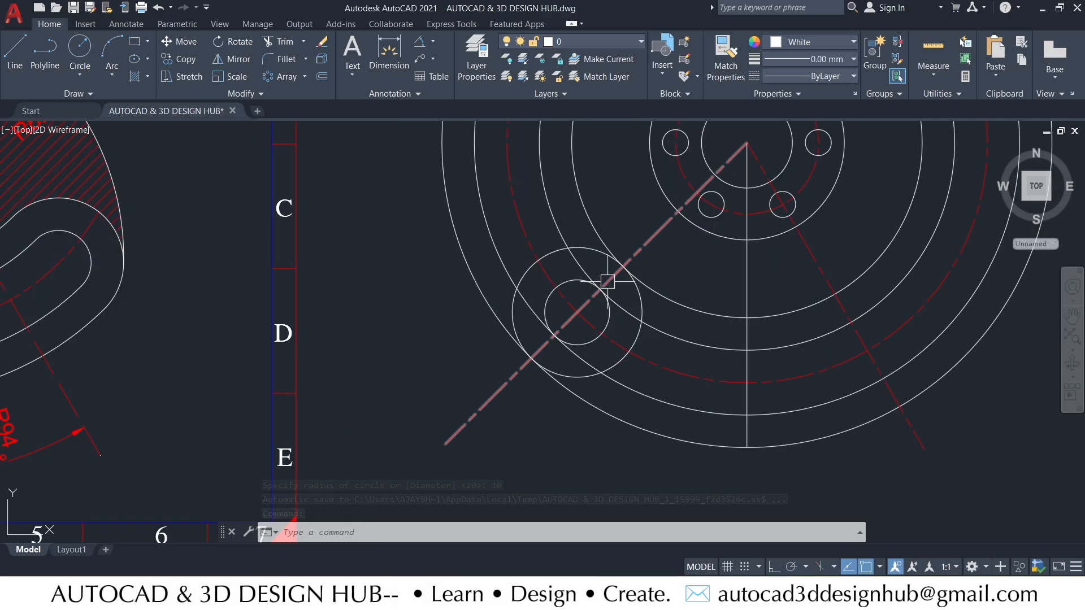
left_click(582, 247)
scroll(662, 348, "down", 4)
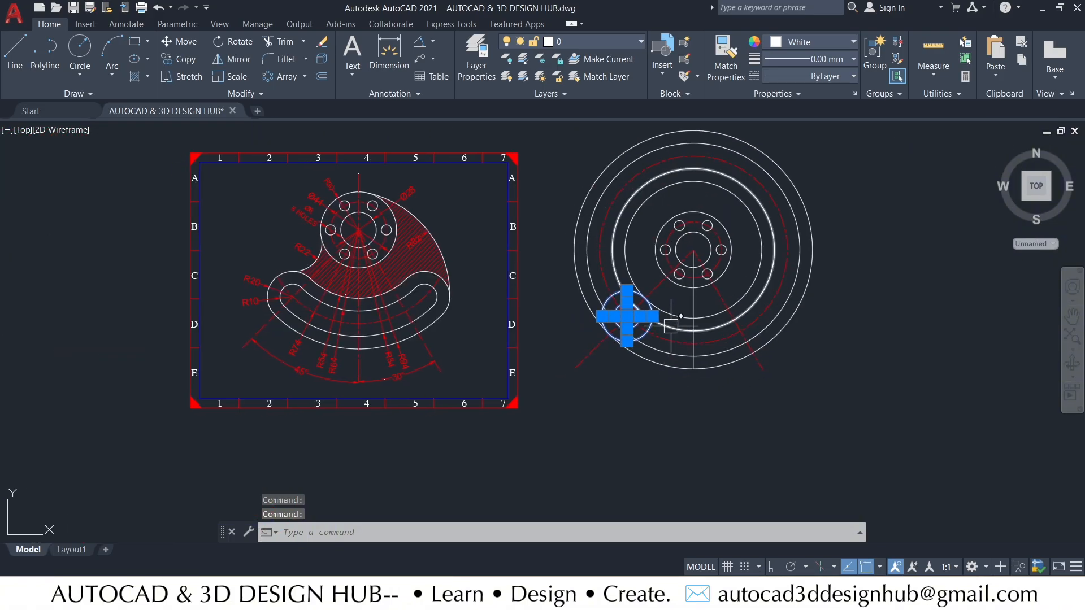
type("M")
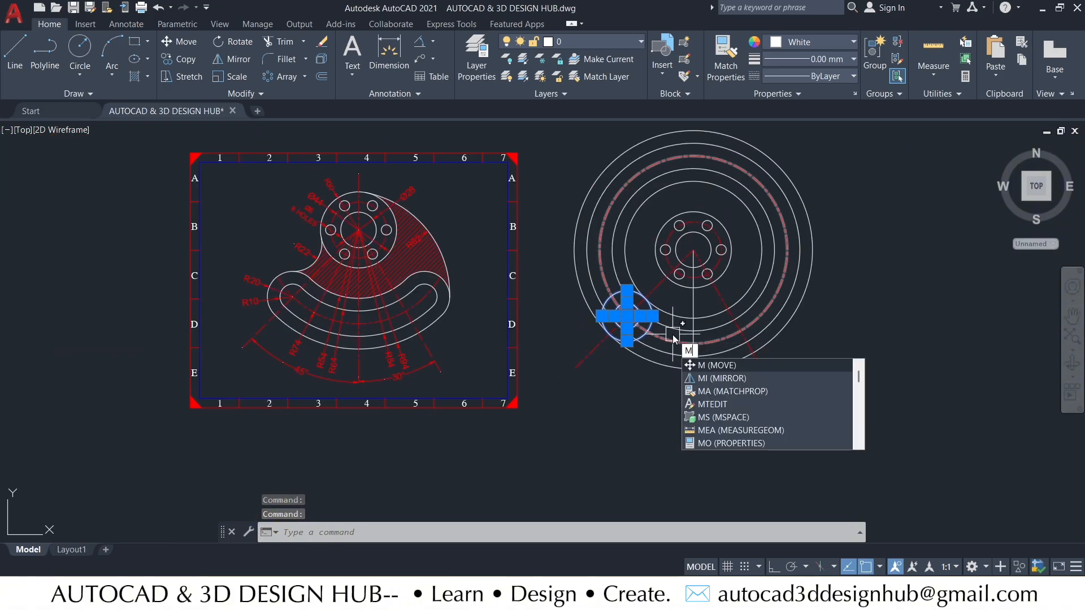
left_click(712, 384)
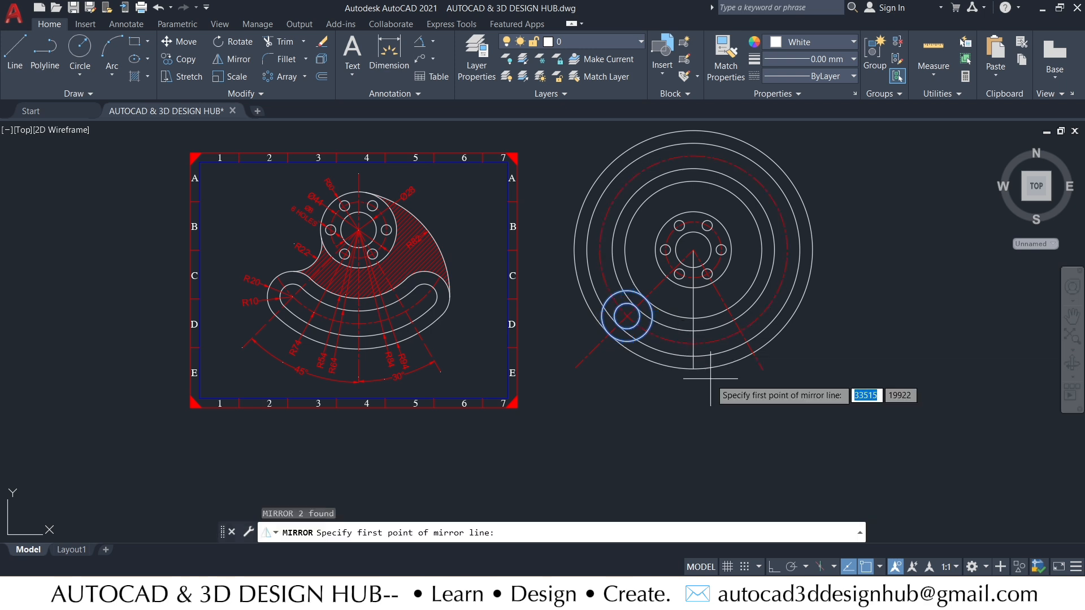
left_click(693, 369)
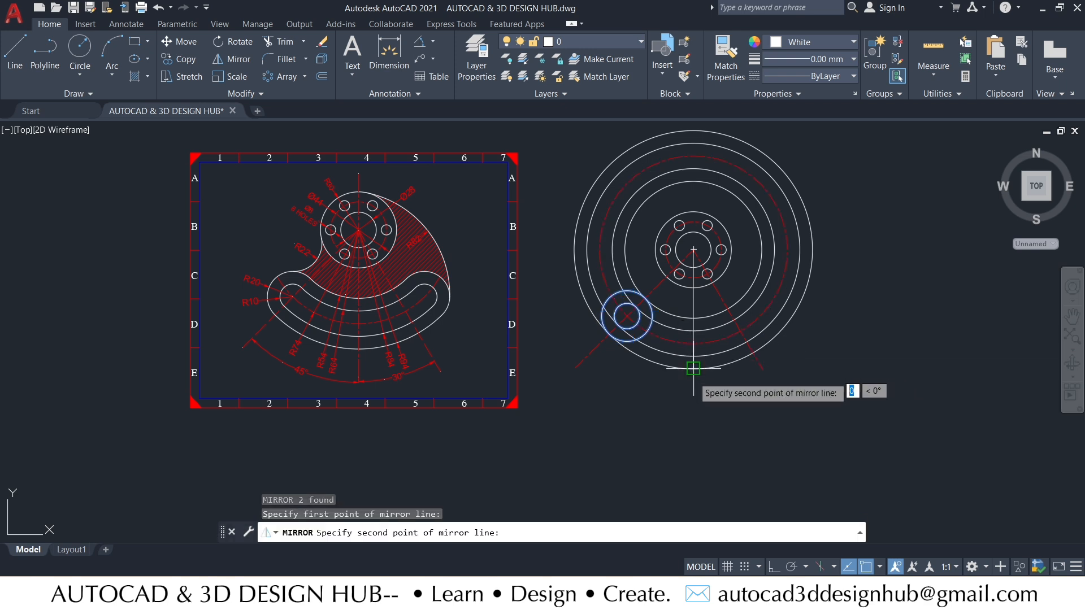
key("F8")
left_click(691, 430)
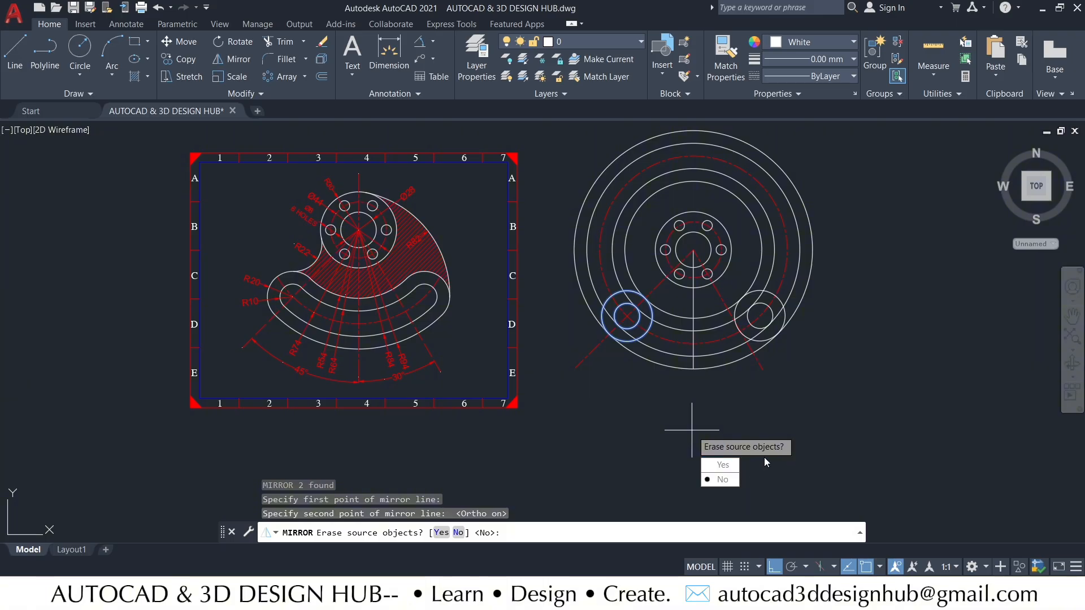
left_click(717, 482)
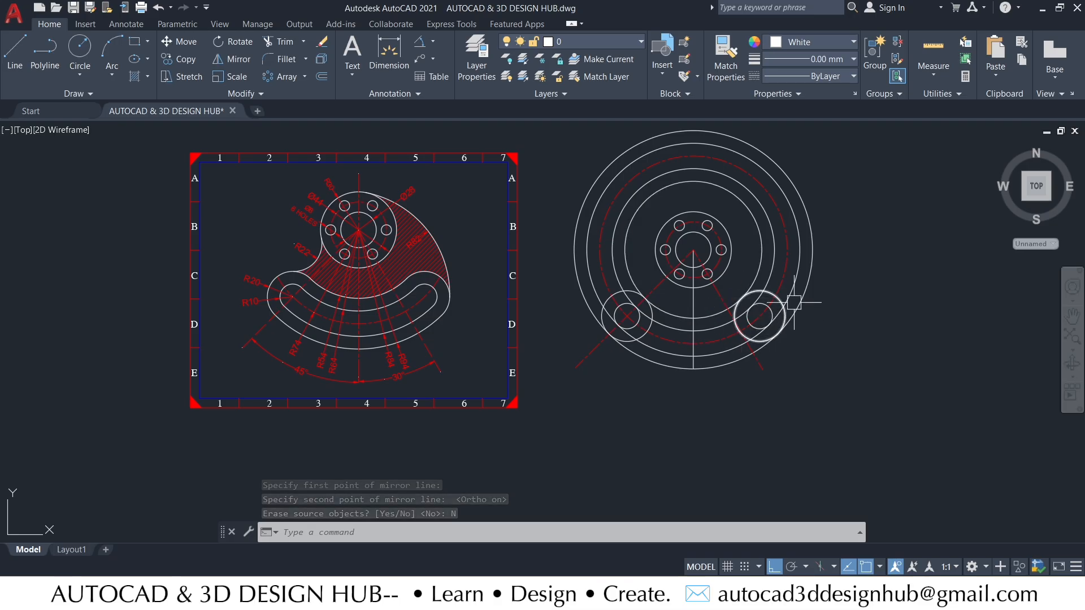
scroll(734, 311, "up", 2)
scroll(719, 272, "up", 2)
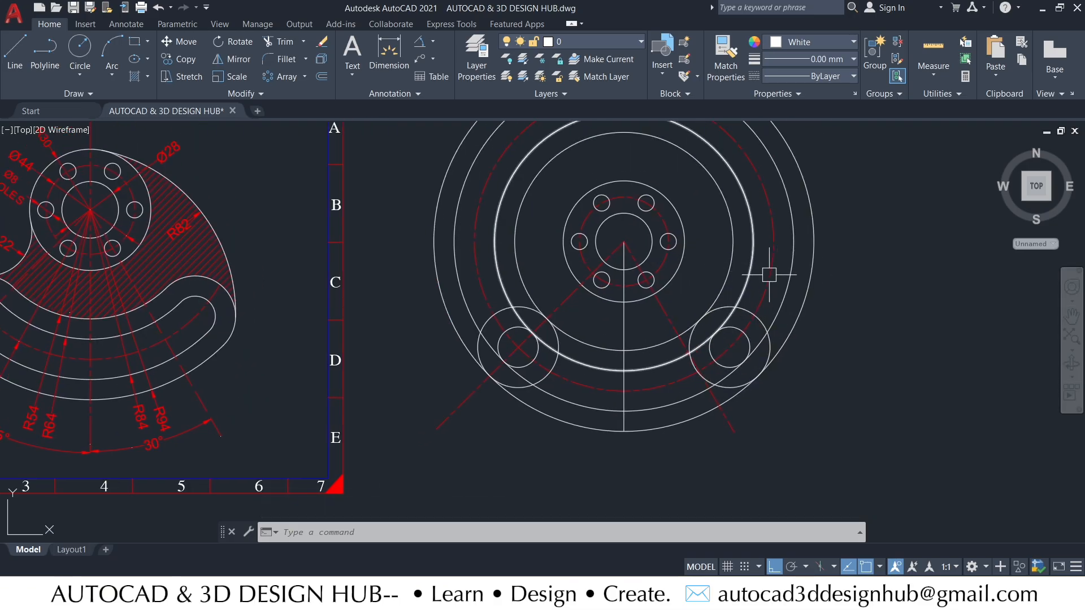
- Trim away the upper portions of the large concentric circles, including the red dash-dot one, beyond the two radius 20 end circles
middle_click_drag(565, 294, 569, 325)
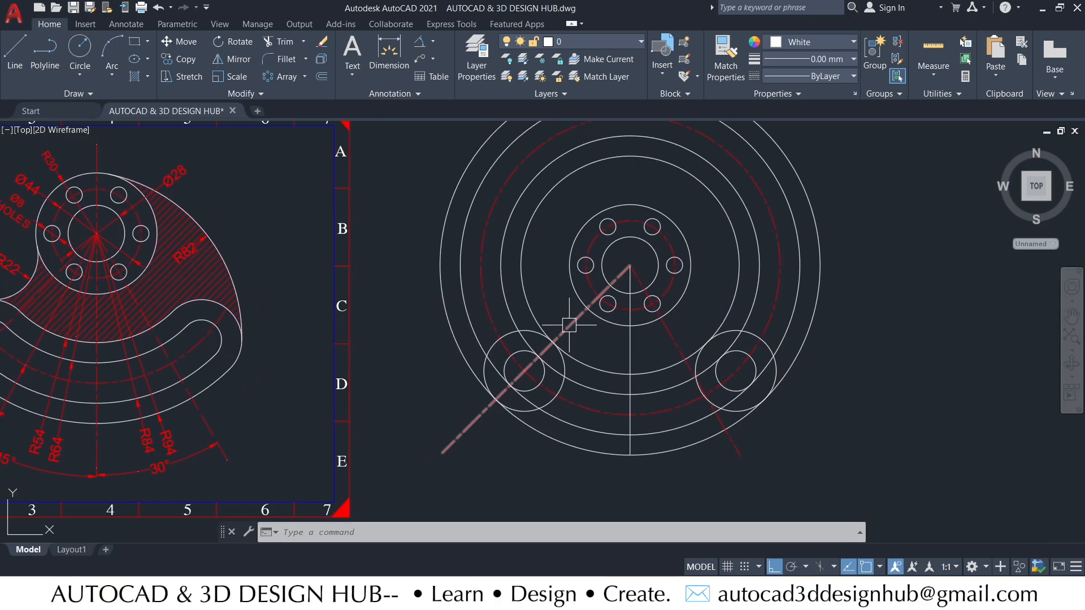
key("Return")
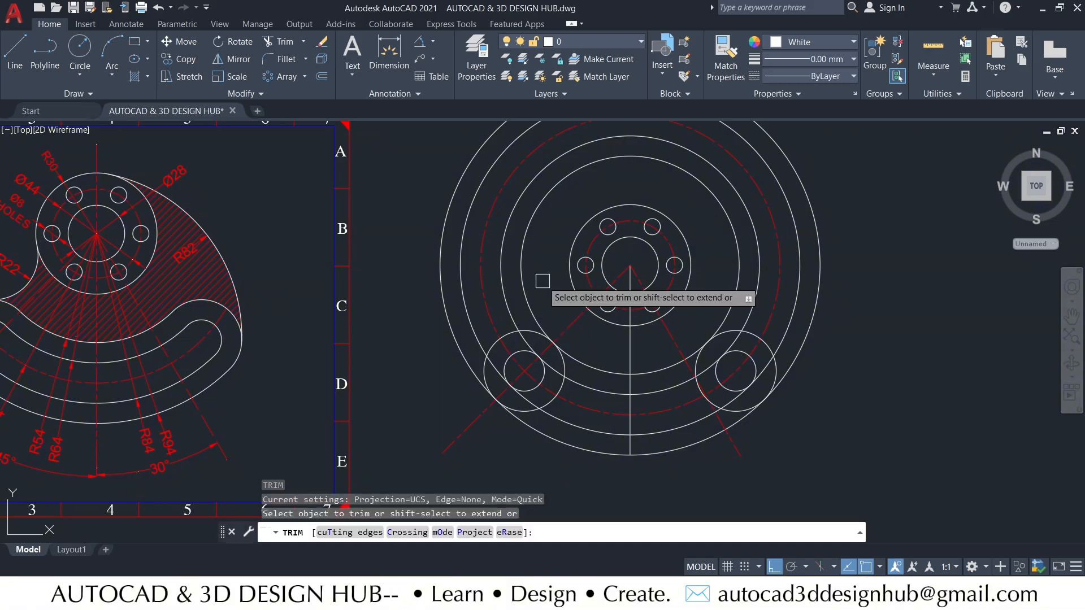
left_click_drag(544, 271, 399, 356)
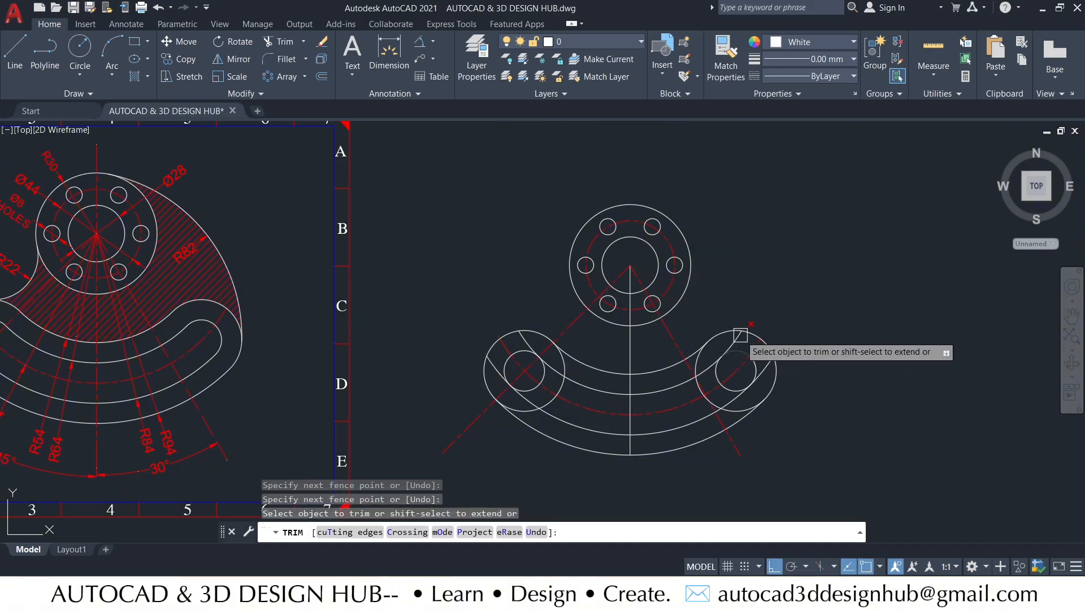
key("Escape")
middle_click_drag(852, 382, 896, 355)
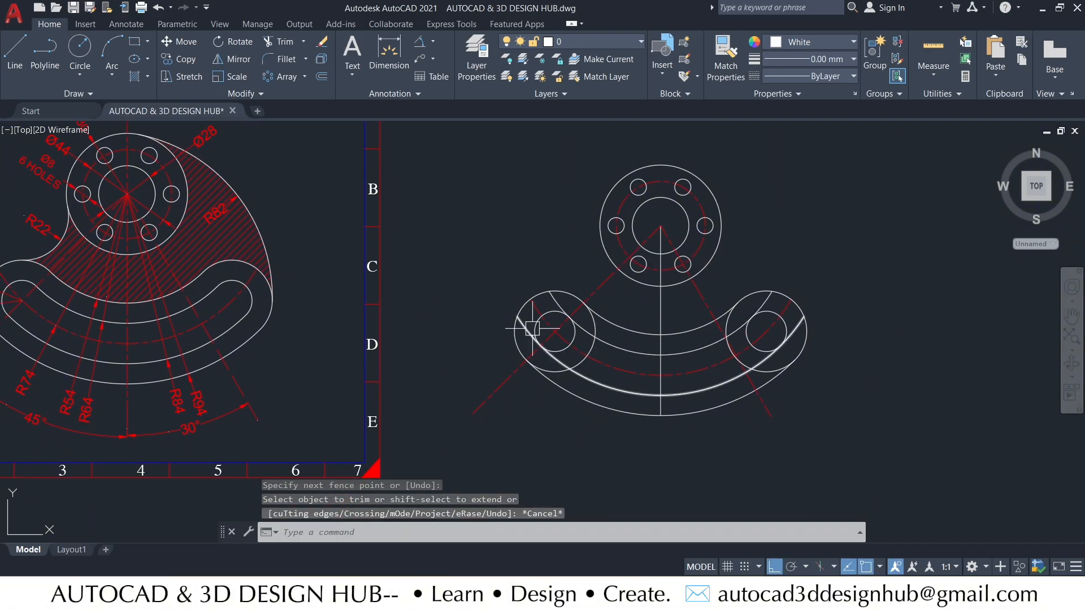
- Trim the overlapping arcs and inner circle portions at the slot's left end to leave rounded inner and outer ends
scroll(636, 334, "up", 3)
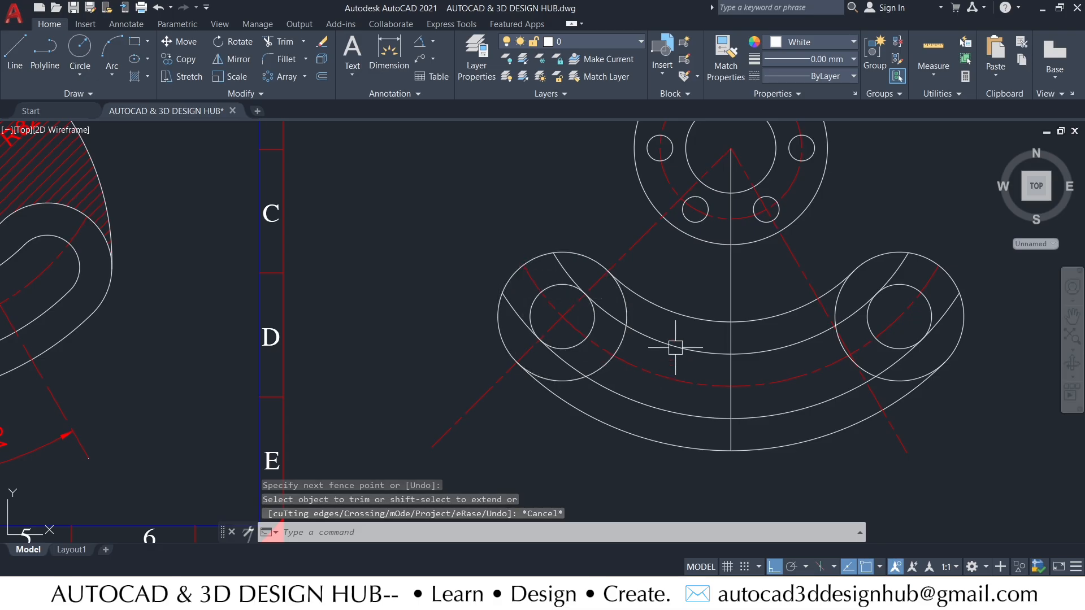
scroll(661, 354, "down", 3)
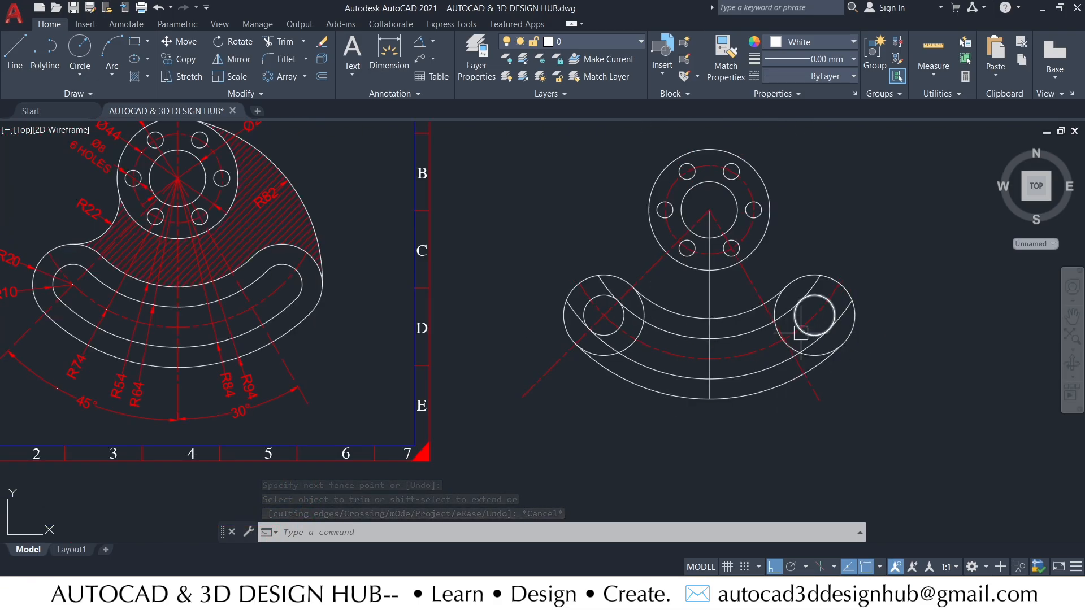
scroll(636, 294, "up", 2)
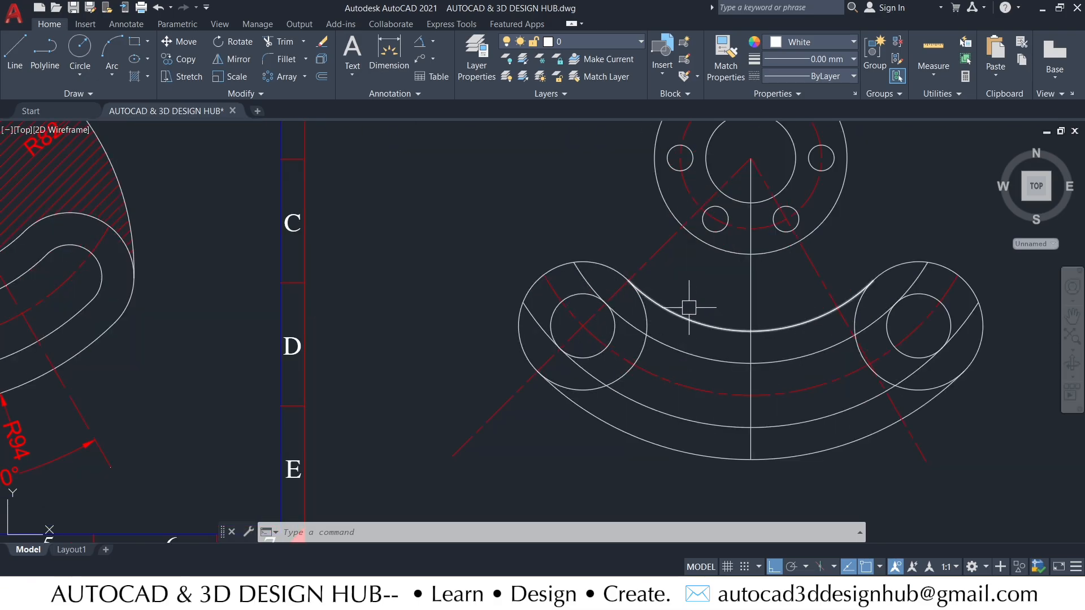
middle_click_drag(835, 383, 828, 341)
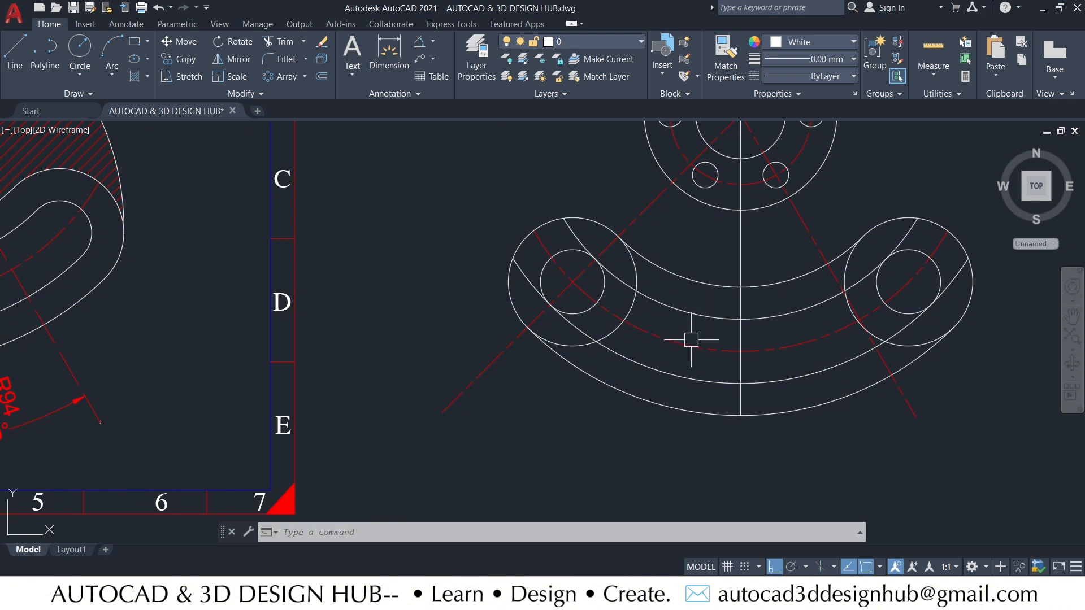
type("tr")
key("Return")
scroll(564, 226, "up", 2)
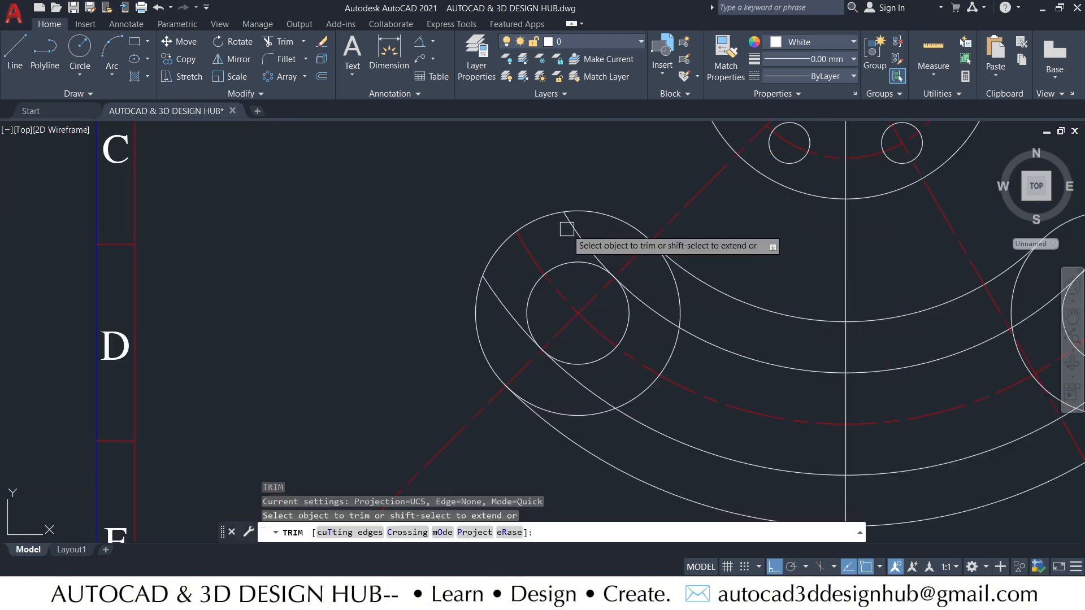
left_click(674, 352)
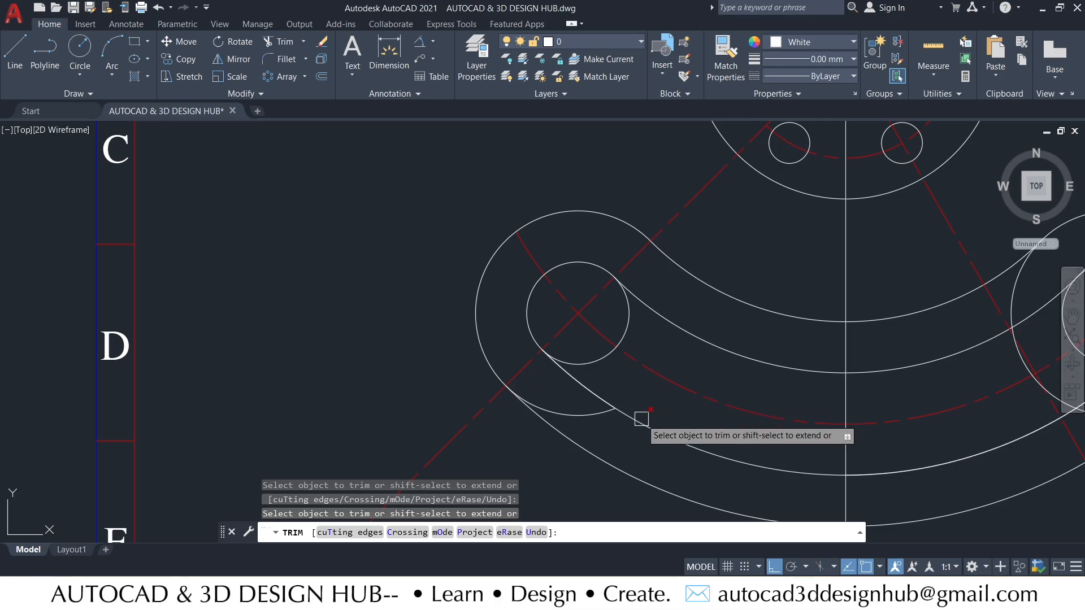
scroll(602, 425, "down", 2)
mouse_move(602, 425)
middle_mouse_down()
mouse_move(777, 322)
mouse_move(407, 345)
middle_mouse_up()
scroll(777, 239, "up", 4)
left_click(734, 278)
scroll(740, 315, "down", 4)
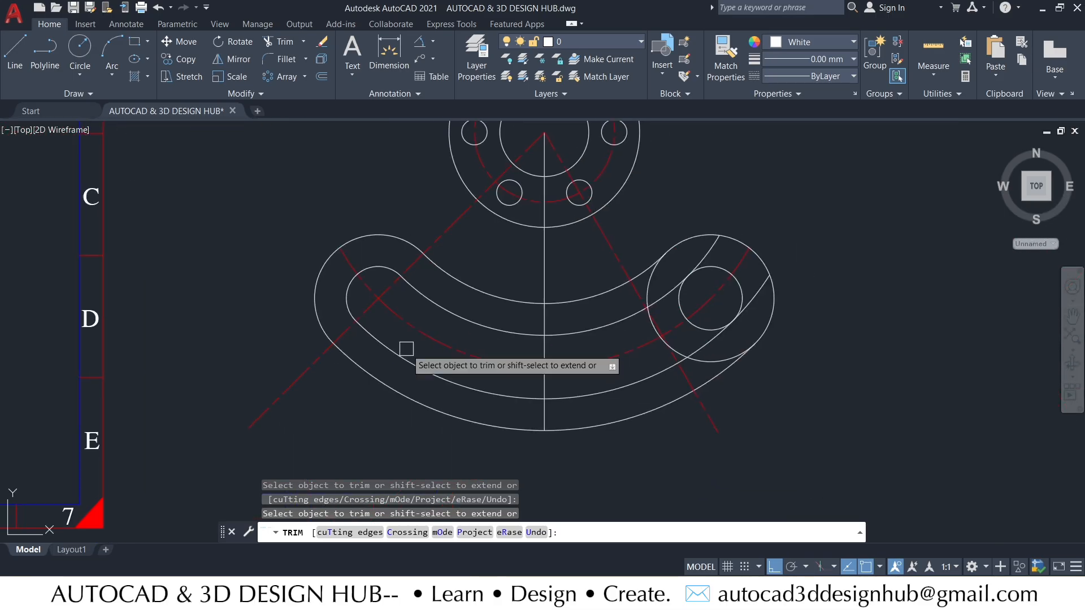
- Trim the overlapping arcs and inner circle portions at the slot's right end to form its rounded inner and outer contours
scroll(715, 268, "up", 2)
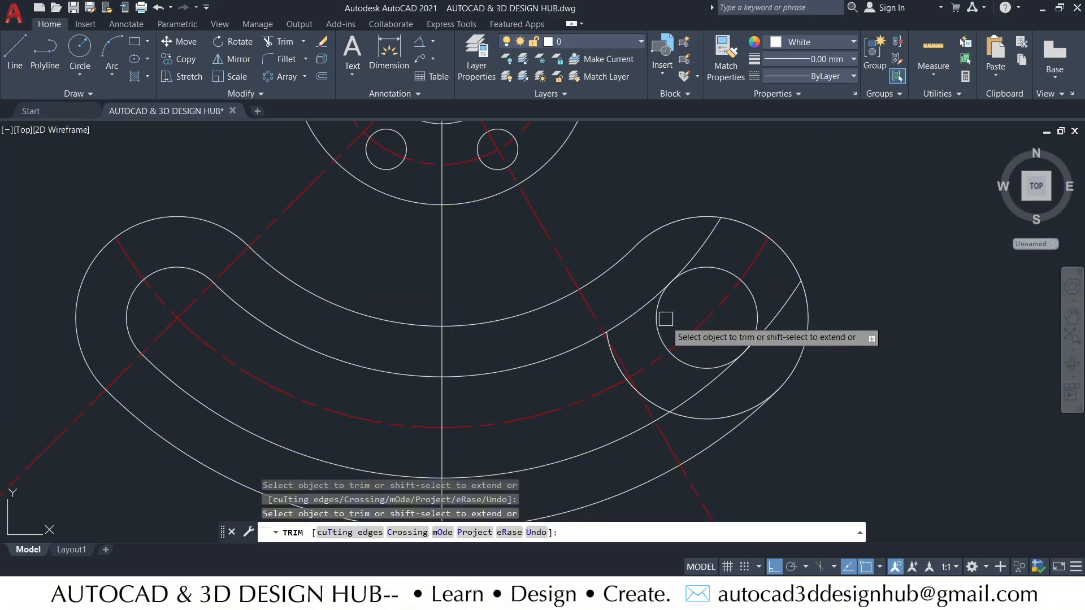
scroll(612, 405, "up", 4)
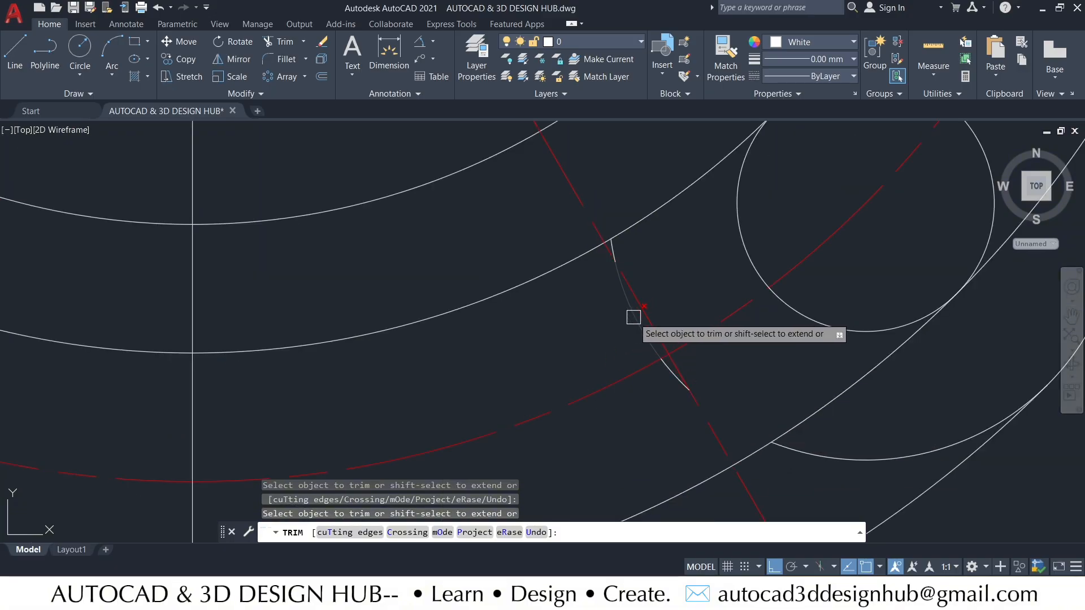
scroll(600, 341, "down", 4)
left_click(680, 311)
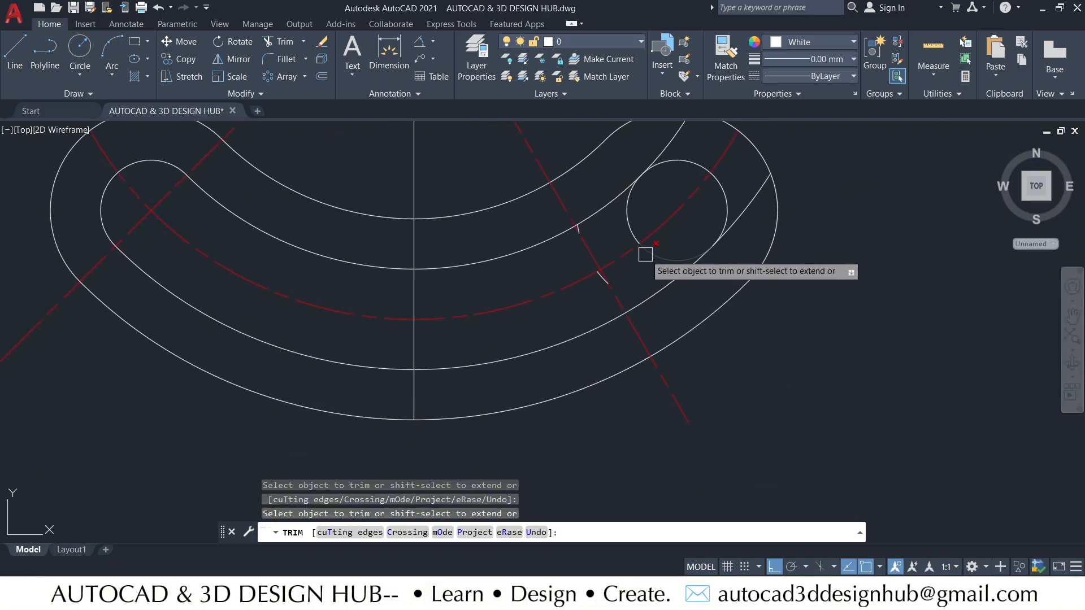
left_click(632, 236)
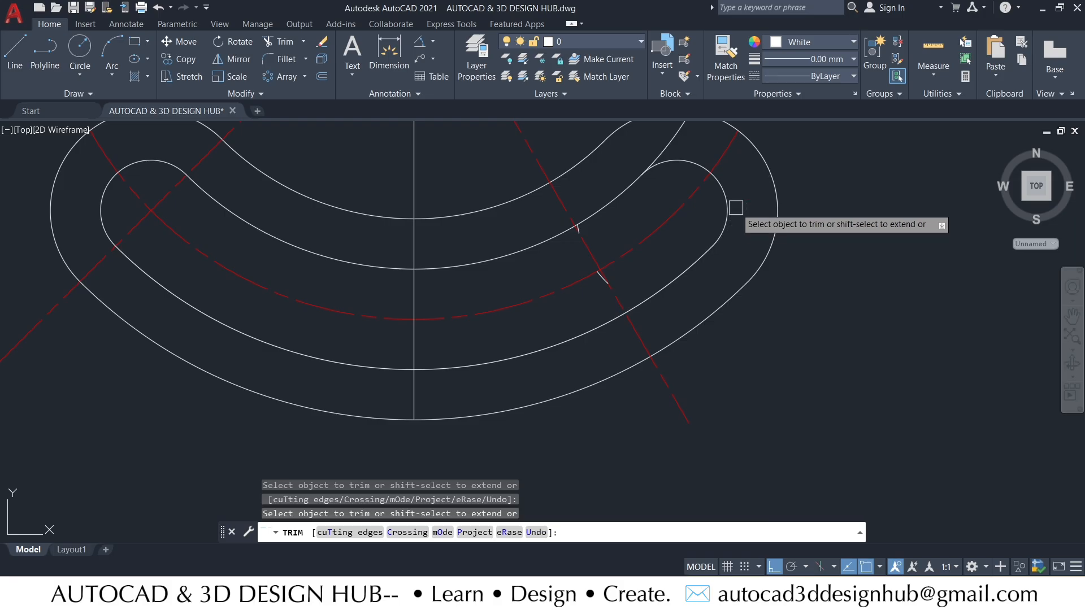
middle_click_drag(731, 208, 731, 292)
key("Escape")
scroll(706, 260, "down", 3)
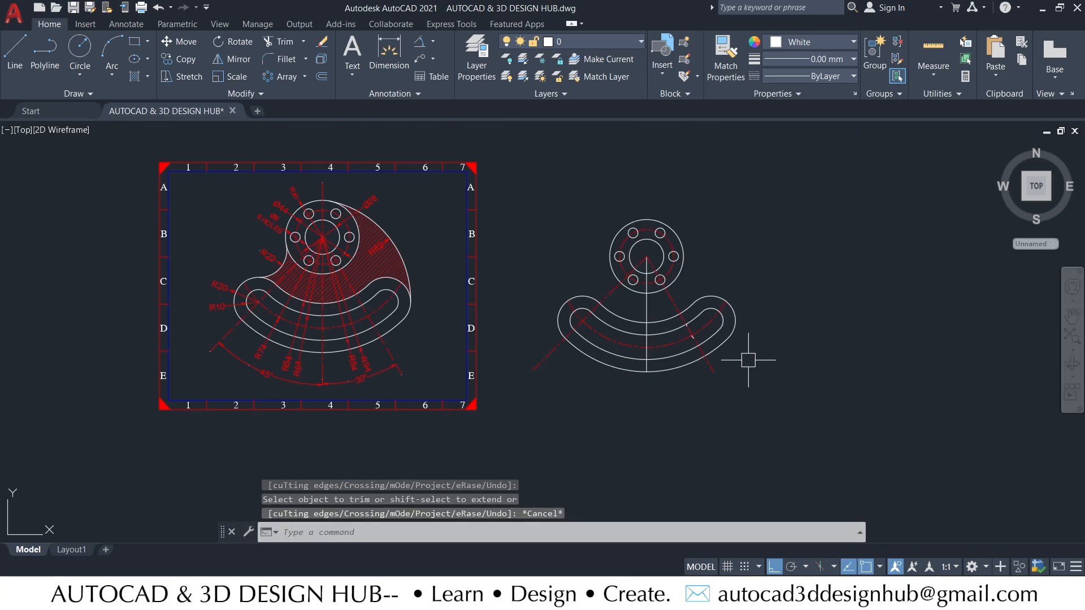
- Compare the trimmed slot with the reference drawing and examine the R82 arc joining the hub to the slot's right end
scroll(873, 395, "up", 2)
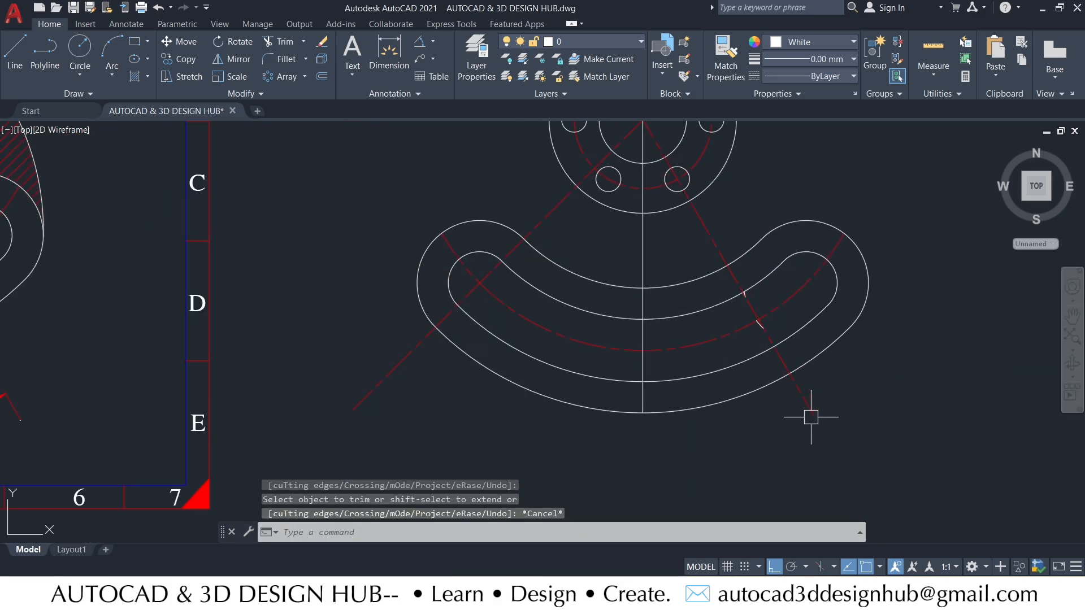
scroll(811, 417, "down", 2)
middle_click_drag(839, 413, 882, 352)
mouse_move(752, 367)
middle_mouse_down()
mouse_move(789, 394)
mouse_move(812, 389)
middle_mouse_up()
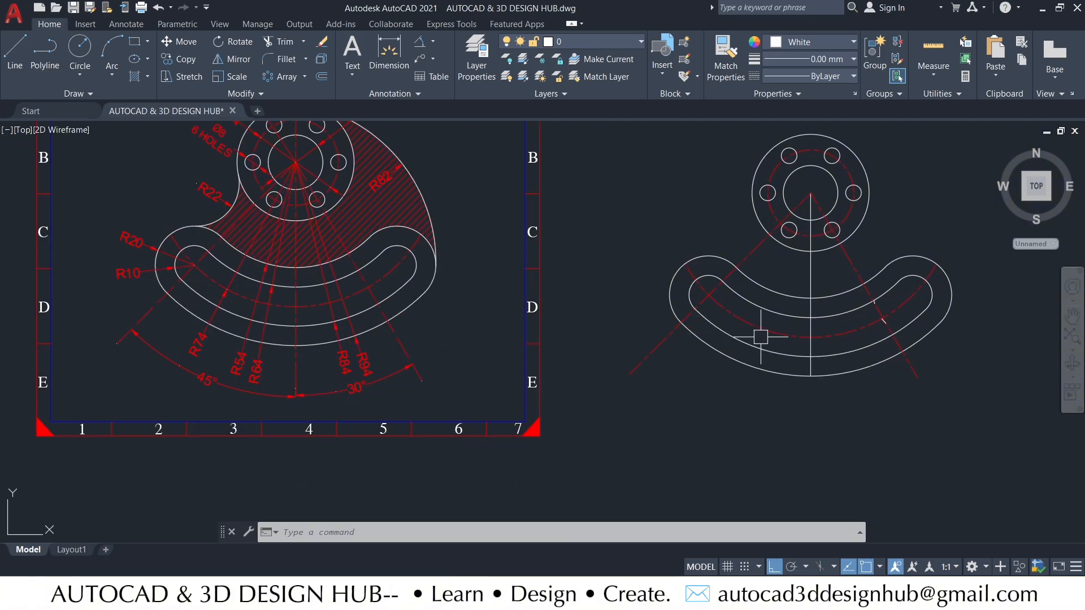
middle_click_drag(582, 293, 617, 356)
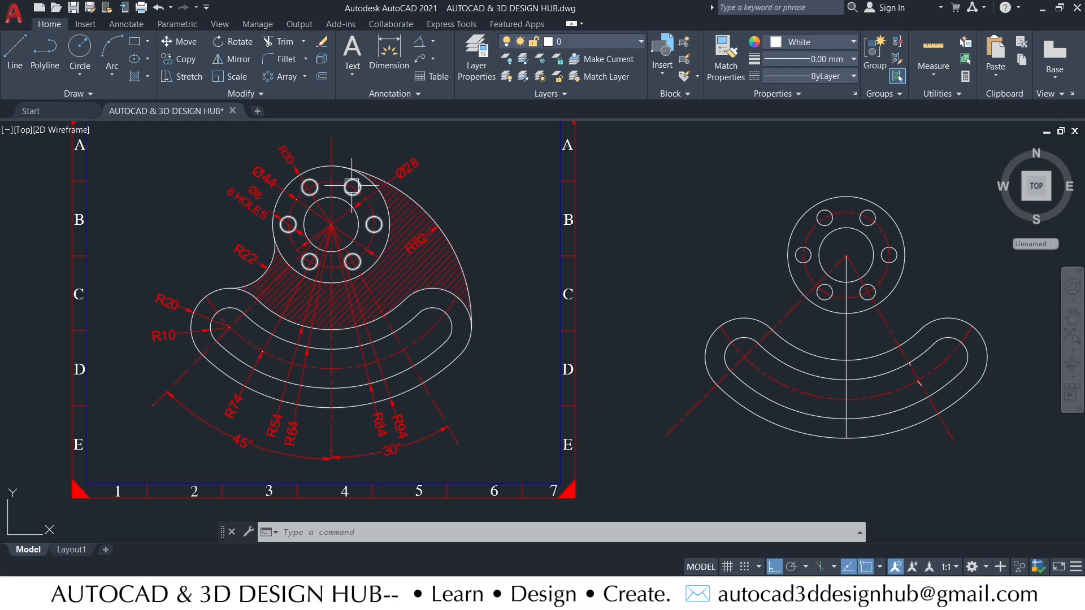
scroll(438, 248, "up", 2)
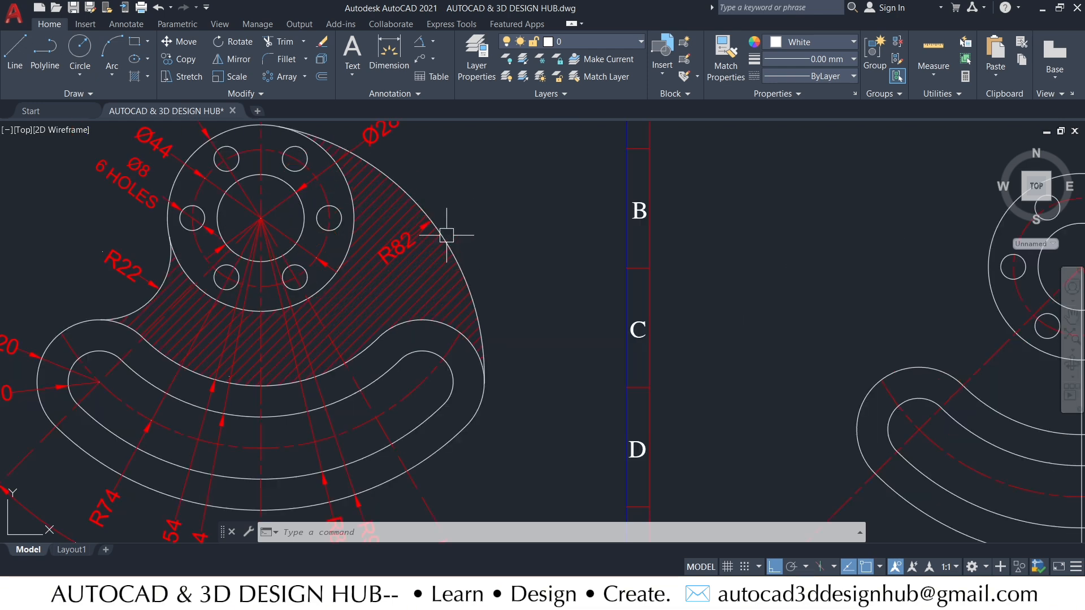
scroll(252, 239, "down", 2)
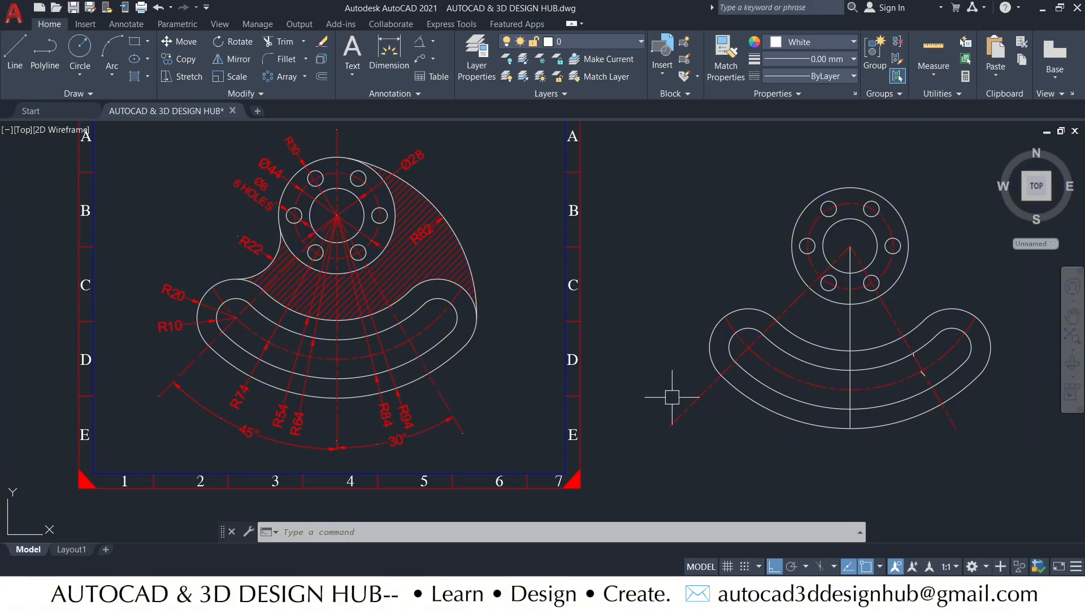
- Draw a radius 82 circle tangent to the hub's outer circle and the outer arc of the slot's right end
middle_click_drag(672, 397, 514, 406)
type("c")
key("Return")
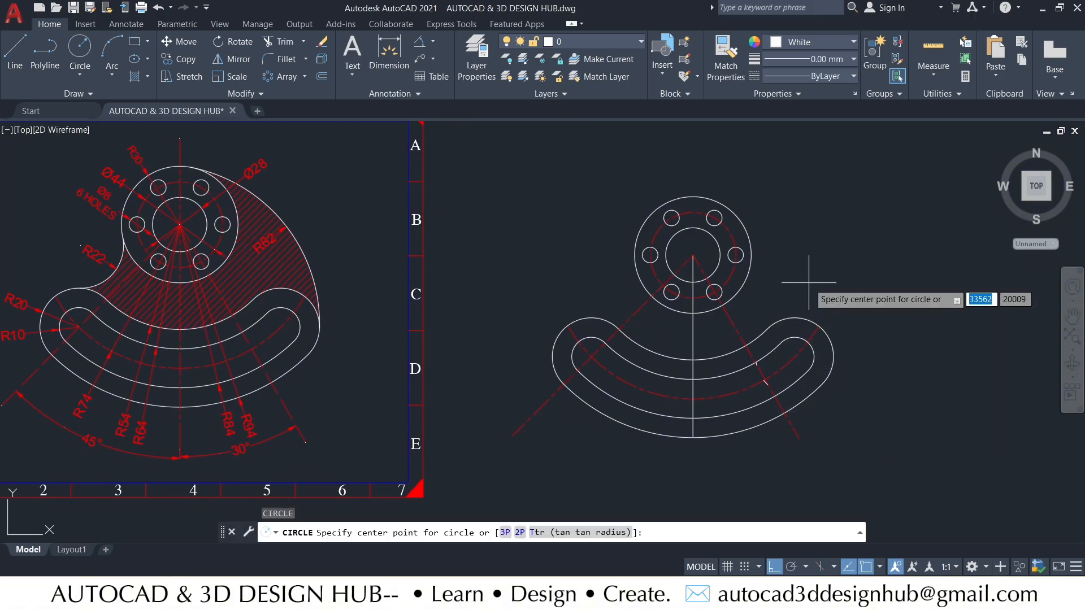
left_click(572, 533)
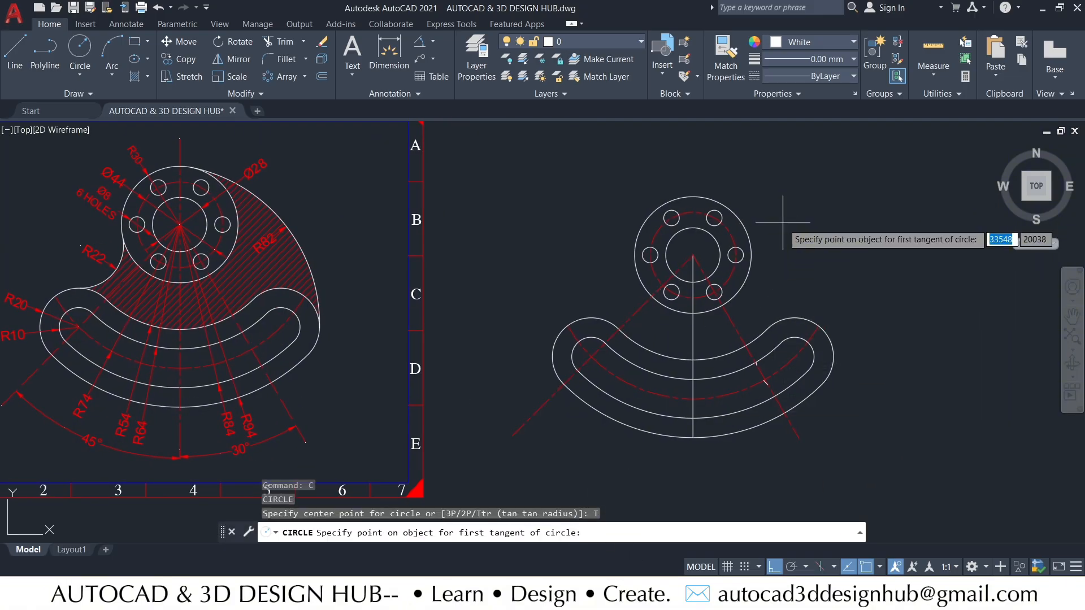
left_click(714, 199)
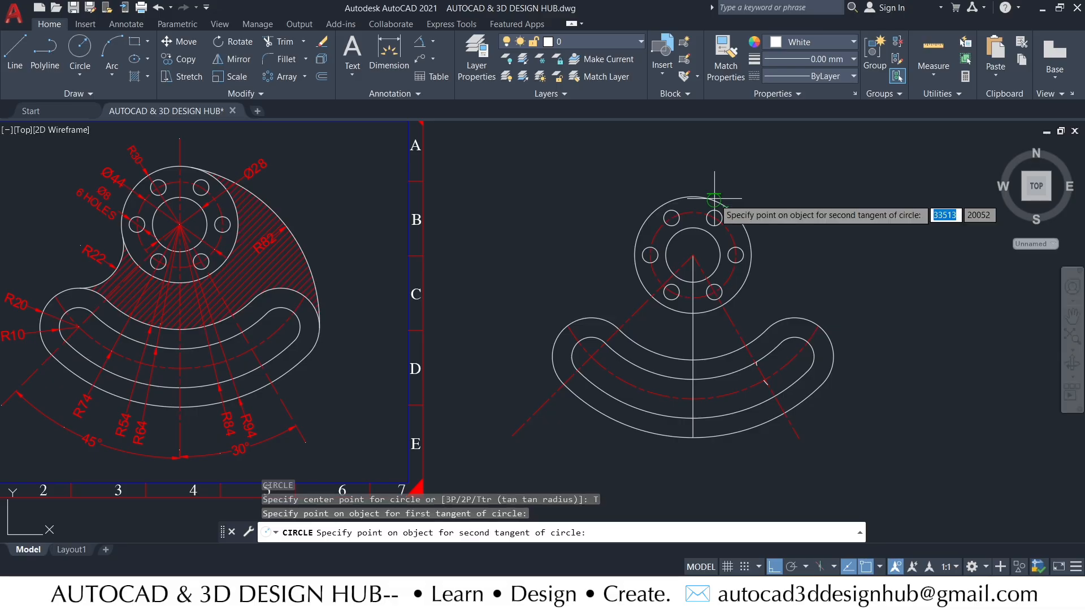
scroll(886, 339, "up", 2)
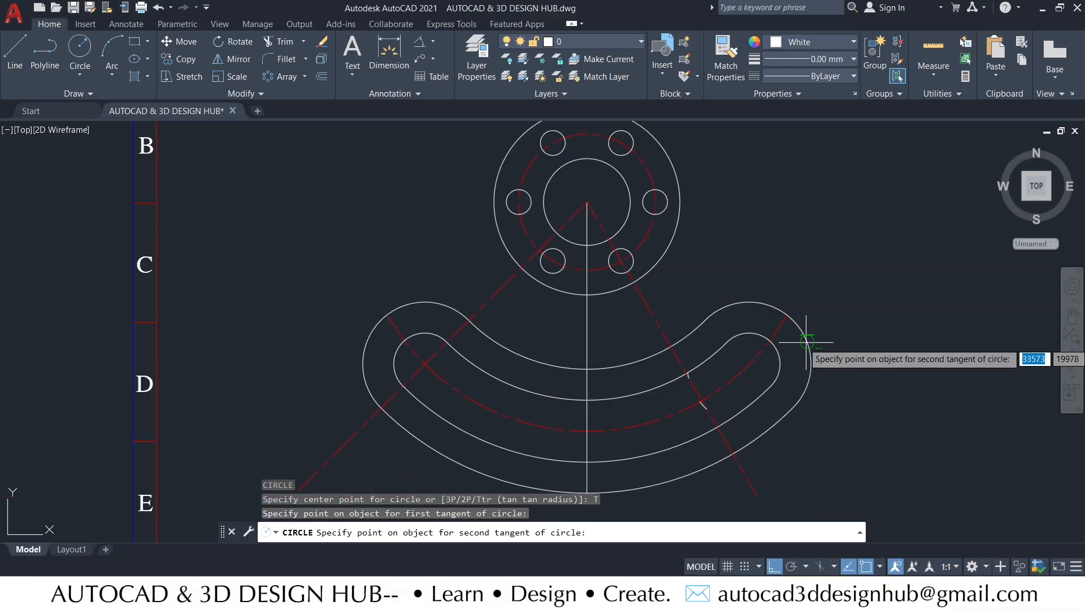
left_click(774, 343)
scroll(814, 281, "down", 3)
scroll(799, 232, "up", 2)
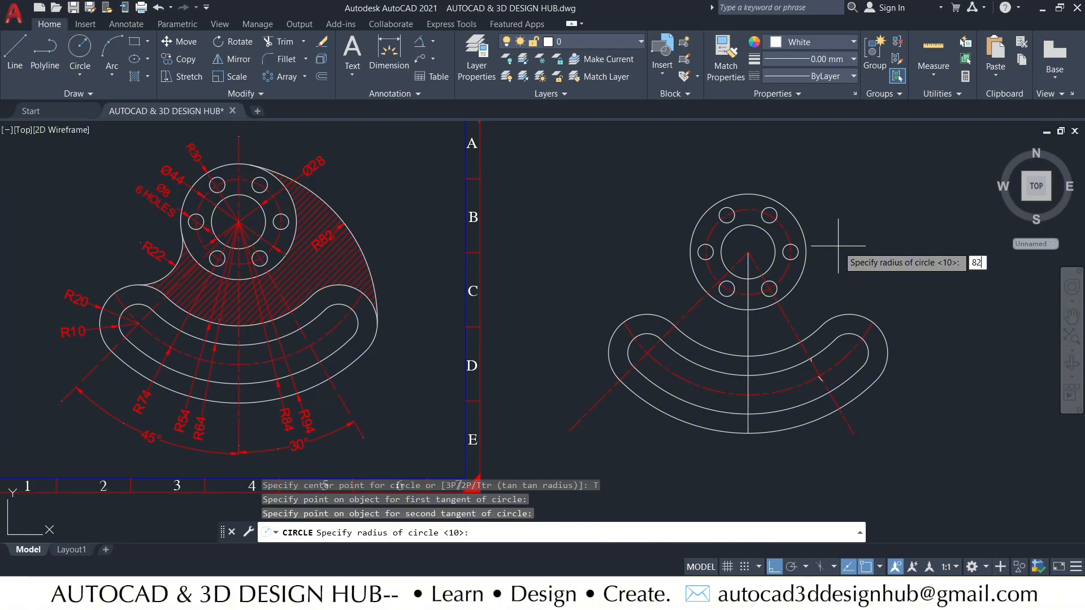
key("Return")
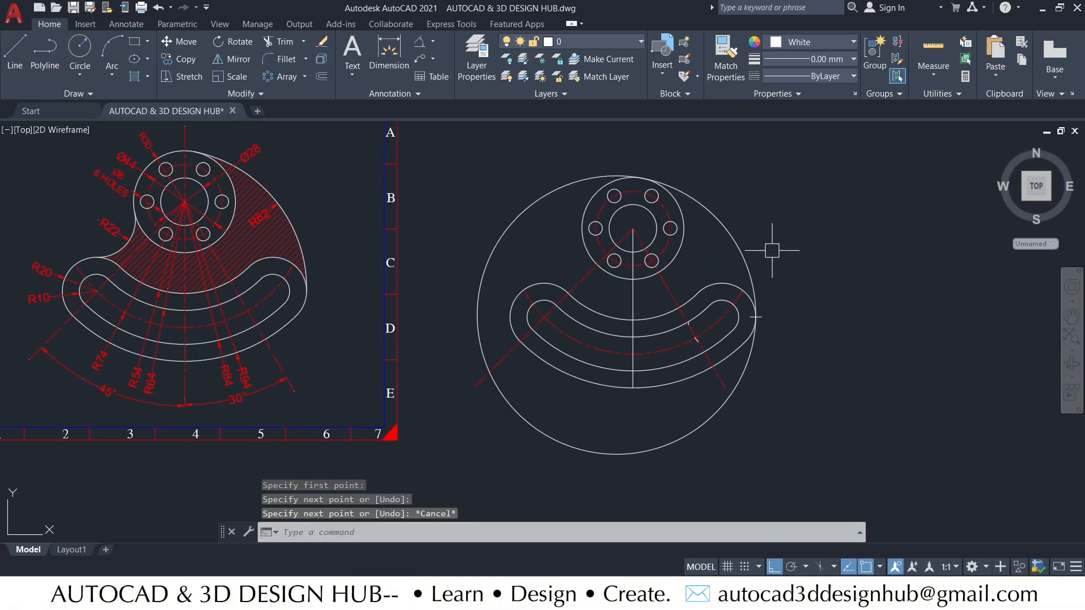
key("Escape")
key("Escape")
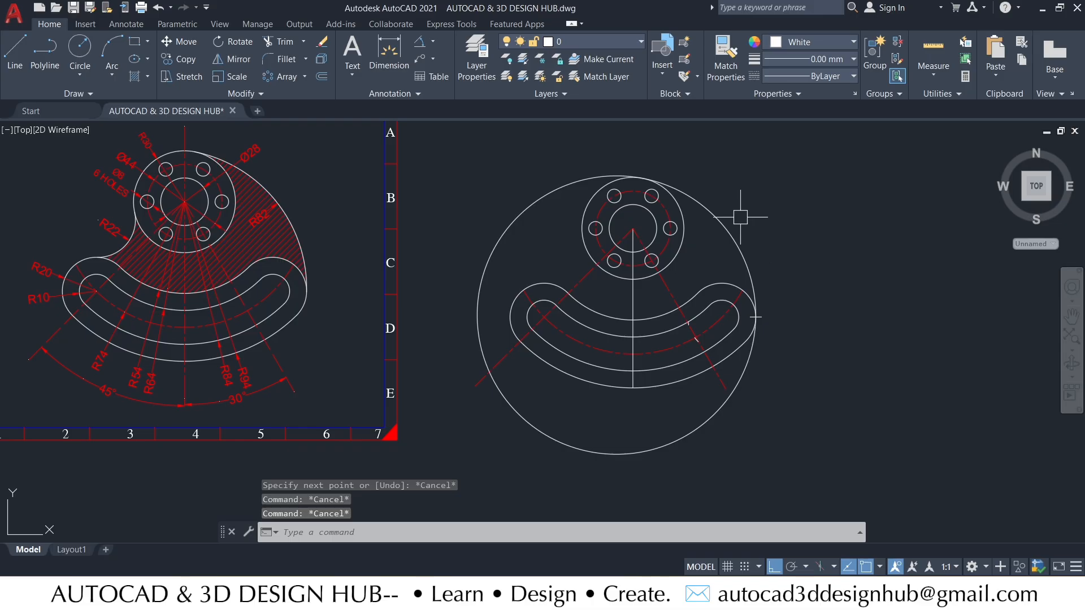
- Trim the radius 82 circle to keep only the arc between the hub's top and the slot's right end
type("TR")
key("Return")
left_click(557, 188)
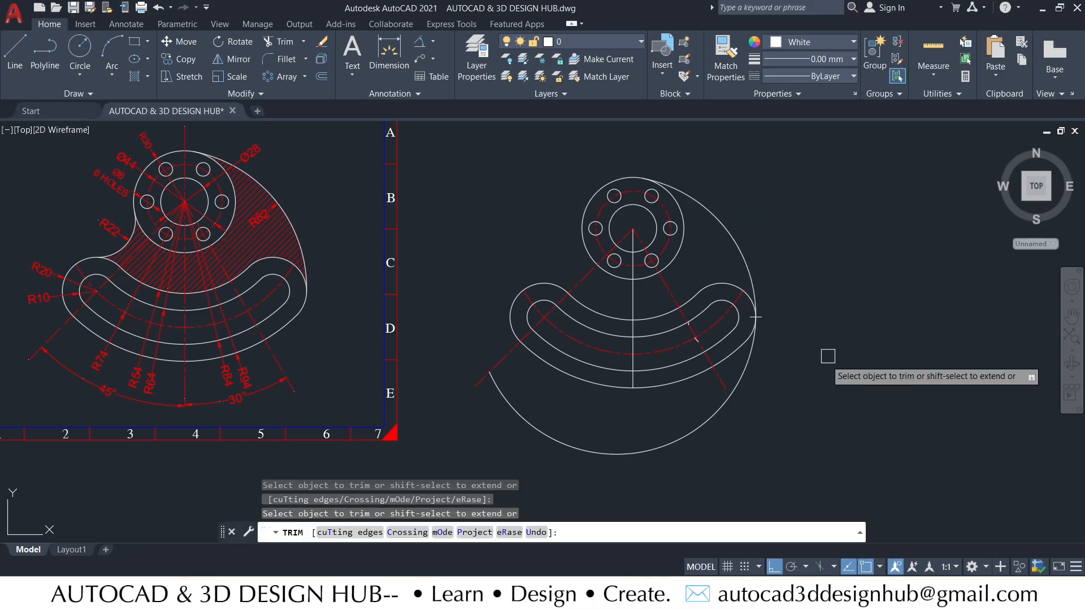
left_click(747, 376)
key("Escape")
- Erase the short horizontal line crossing the outer edge of the slot's right end
scroll(779, 308, "up", 4)
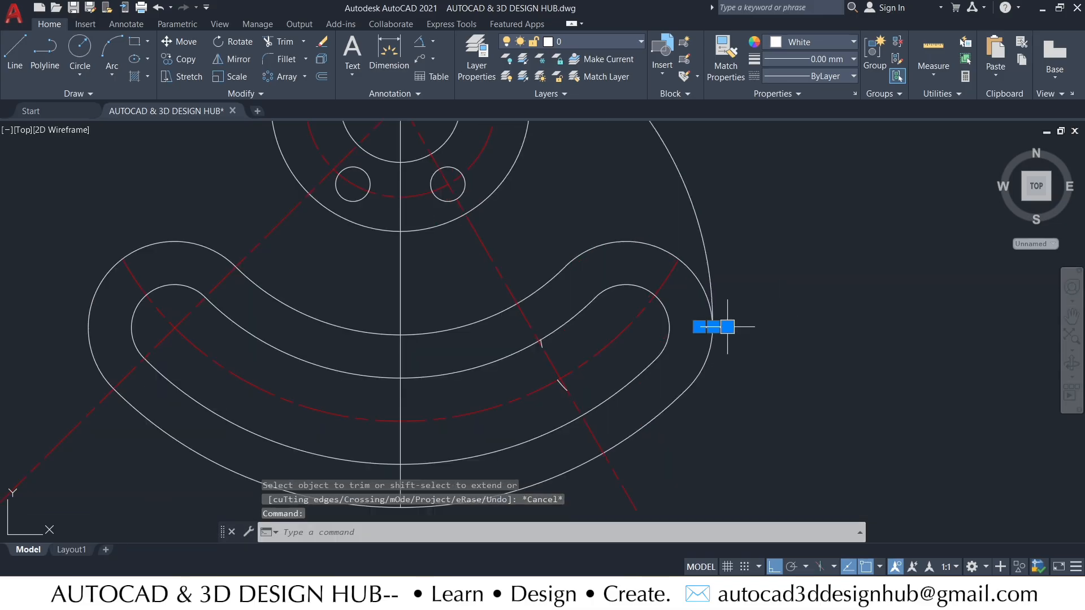
scroll(806, 359, "down", 2)
key("Delete")
- Examine the new arc's tangency at the slot's right end and compare it with the R82 arc in the reference drawing
scroll(806, 322, "down", 3)
scroll(787, 327, "up", 5)
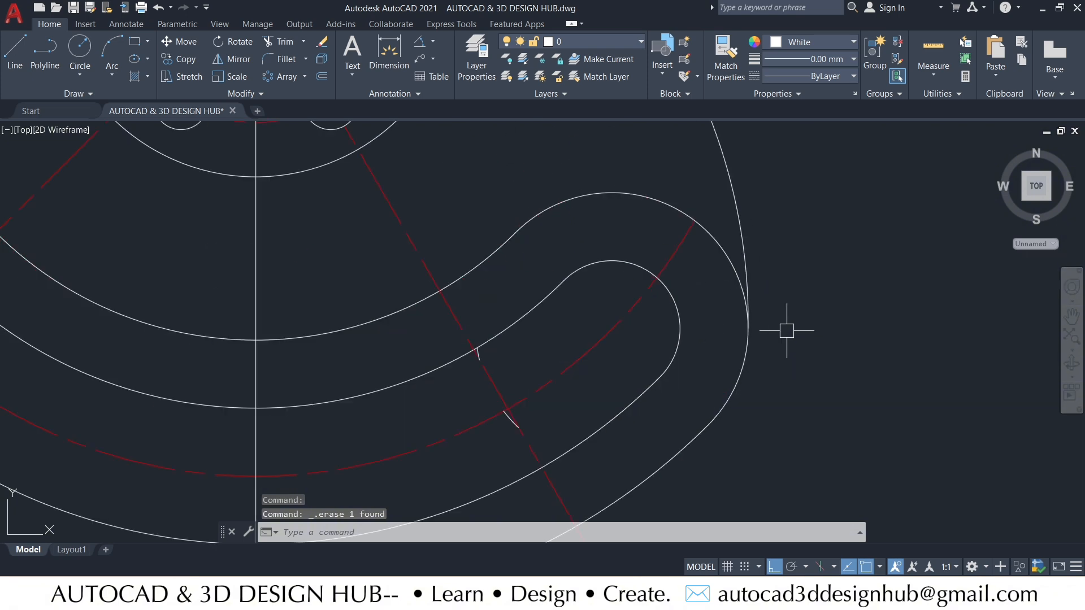
scroll(799, 332, "down", 6)
scroll(787, 266, "up", 5)
scroll(710, 257, "down", 5)
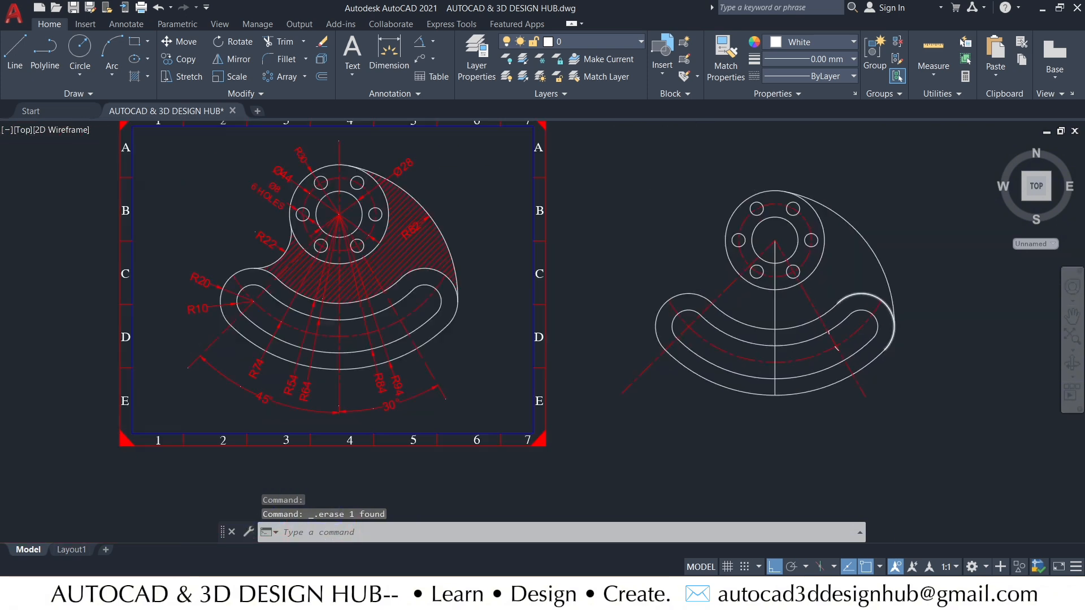
scroll(599, 257, "up", 4)
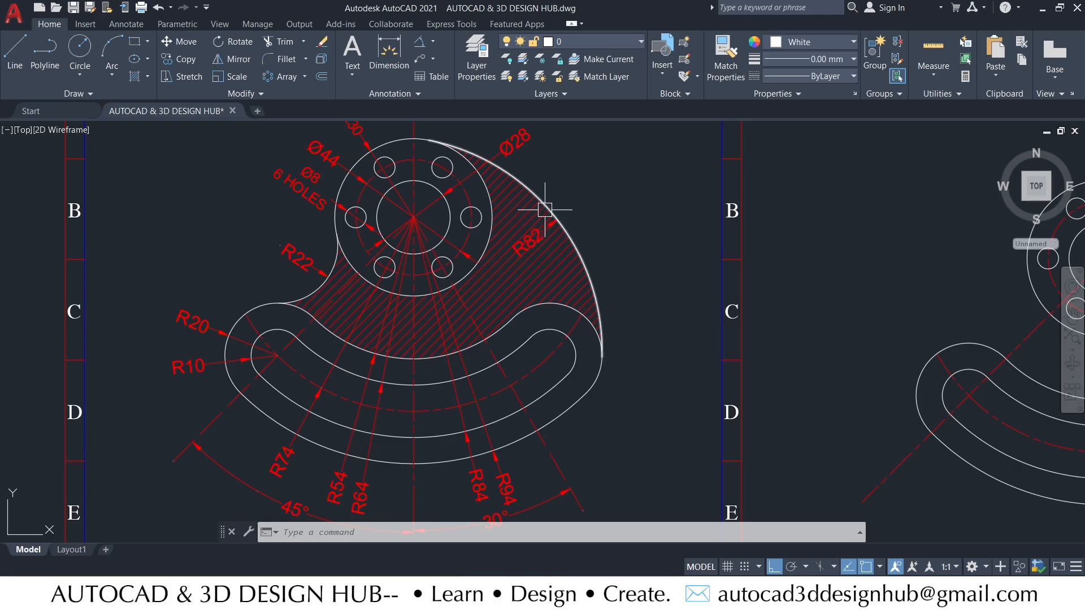
scroll(584, 287, "down", 2)
middle_click_drag(593, 271, 491, 266)
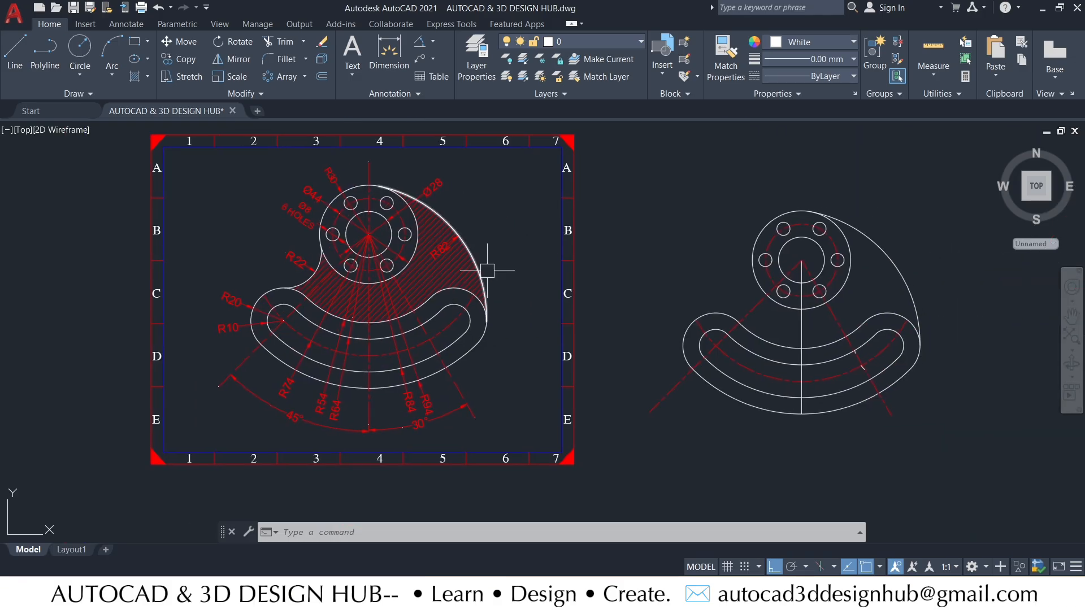
scroll(335, 279, "up", 2)
middle_click_drag(334, 278, 257, 271)
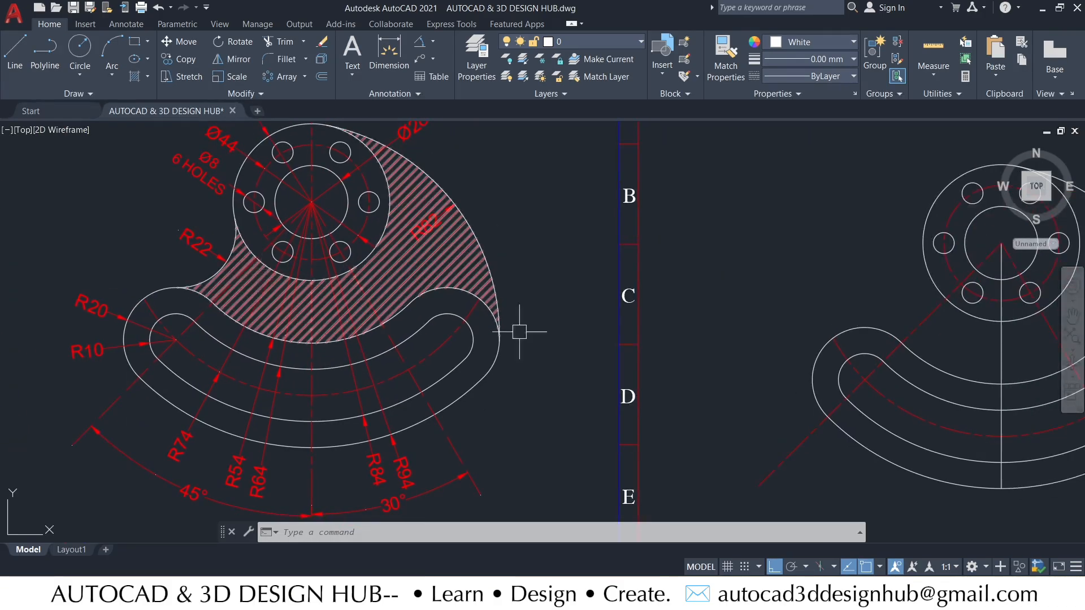
- Draw a radius 22 circle tangent to the lower-left of the hub's outer circle and the outer arc of the slot's left end
scroll(638, 343, "down", 2)
middle_click_drag(638, 343, 506, 332)
scroll(671, 305, "up", 2)
middle_click_drag(671, 304, 628, 324)
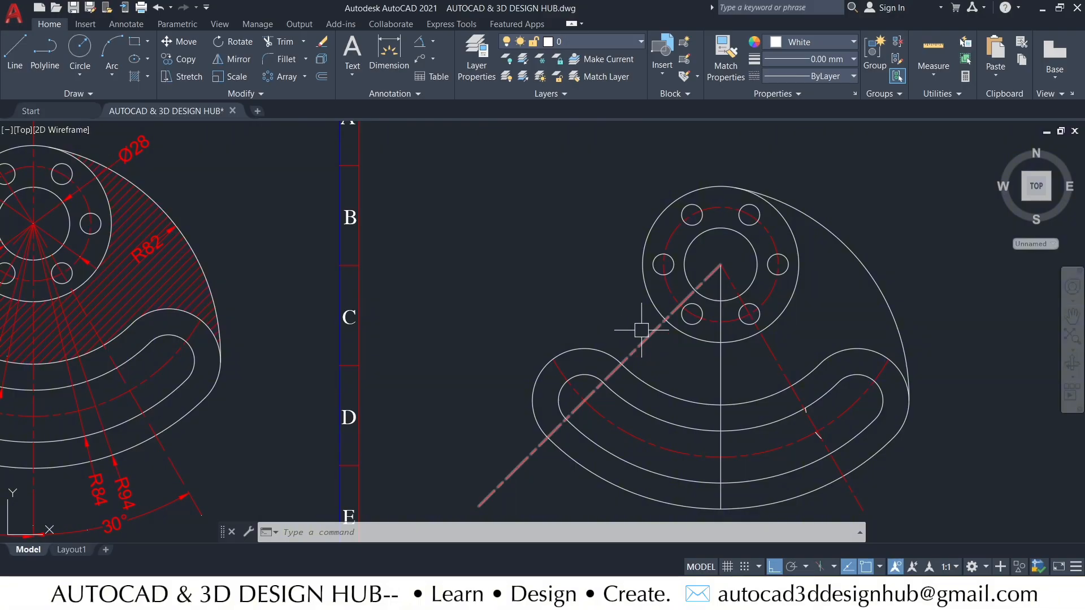
type("c")
key("Return")
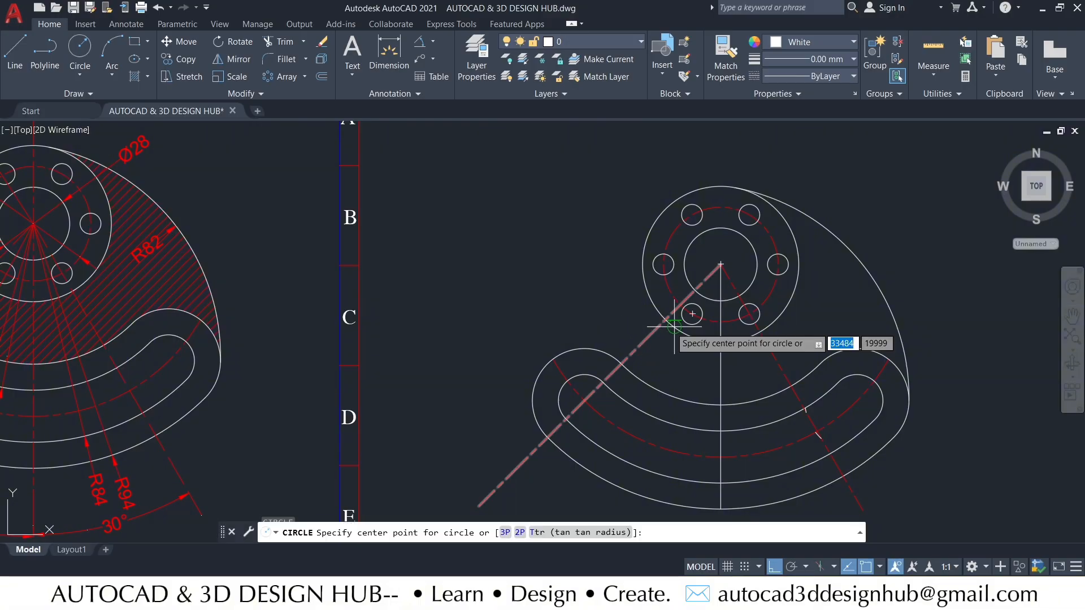
left_click(587, 532)
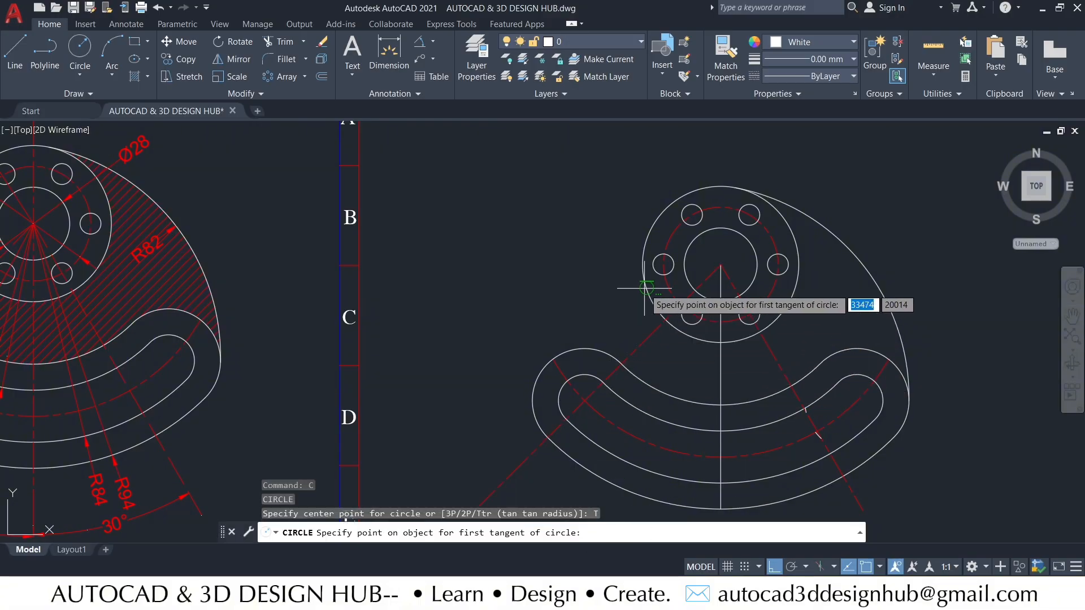
left_click(647, 298)
scroll(623, 332, "down", 2)
scroll(623, 332, "up", 2)
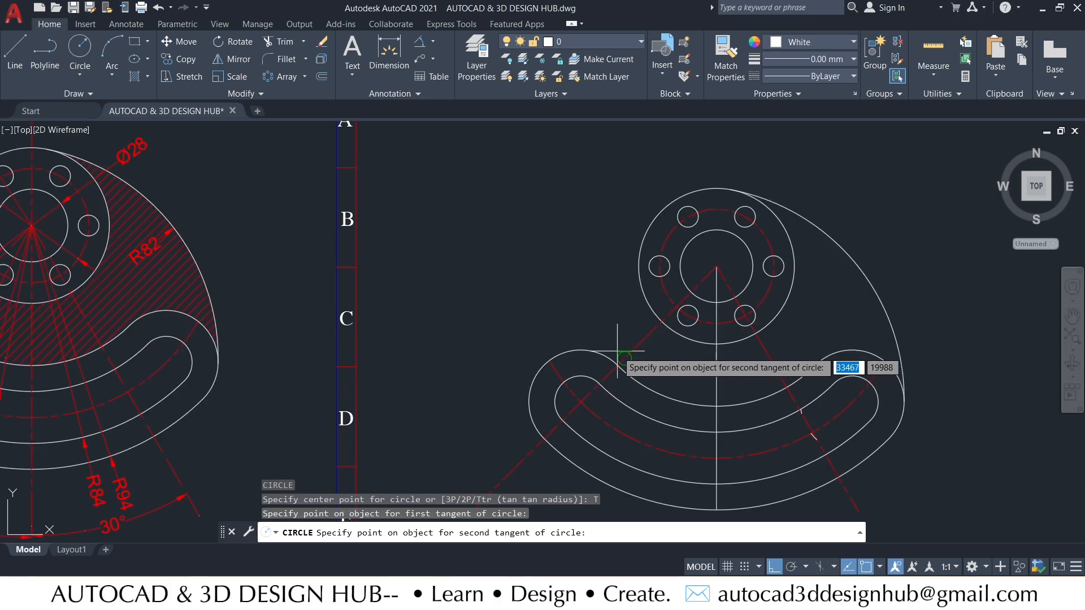
left_click(621, 332)
scroll(611, 300, "down", 2)
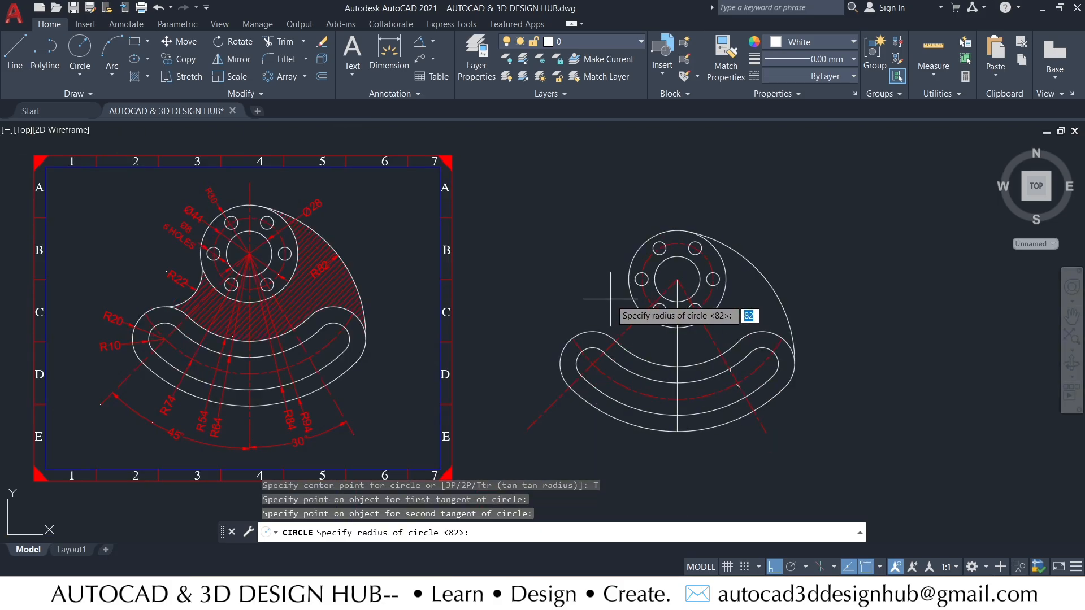
middle_click_drag(611, 299, 643, 298)
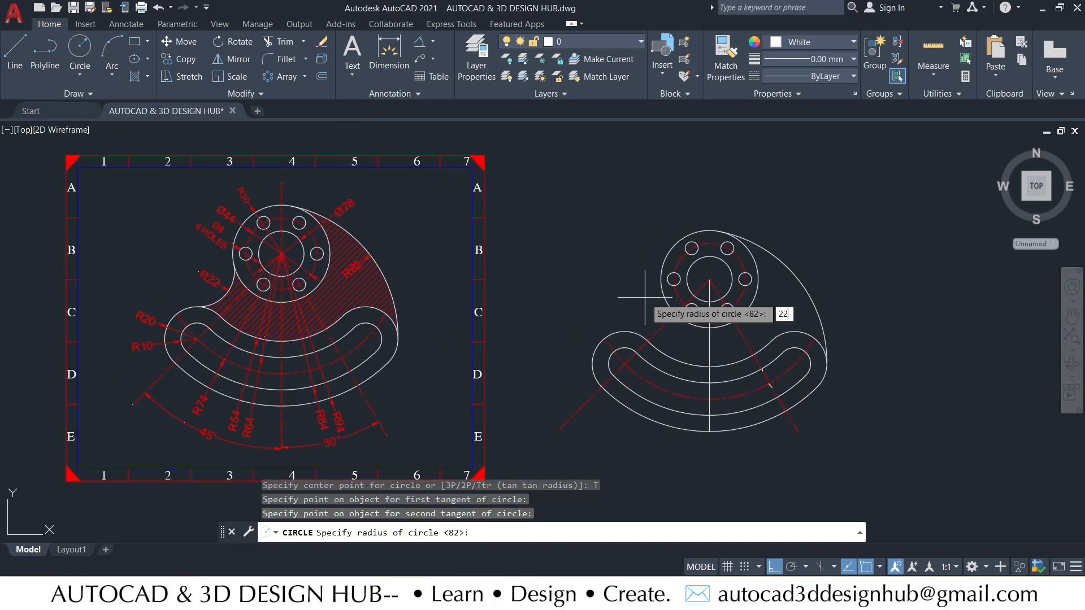
type("22")
key("Return")
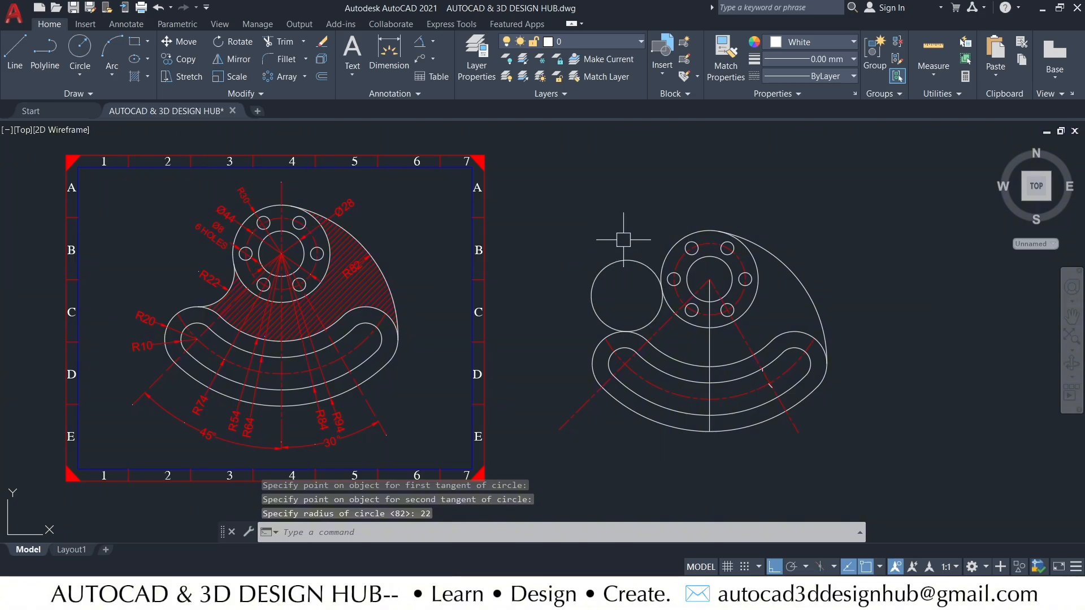
key("Escape")
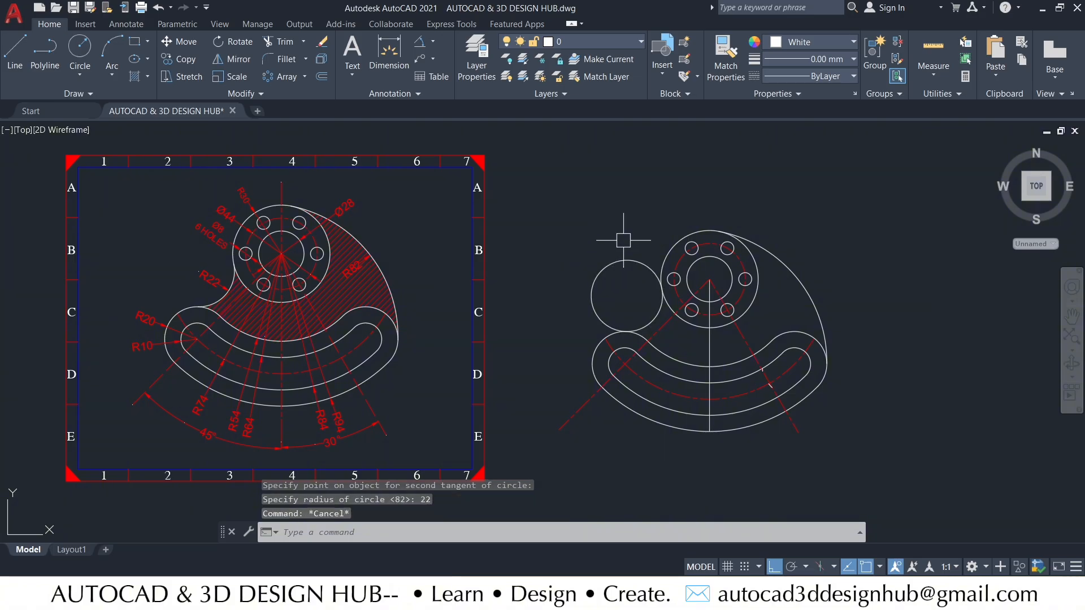
- Trim the radius 22 circle to keep only the concave arc between the hub and the slot's left end
key("Return")
left_click(612, 263)
key("Escape")
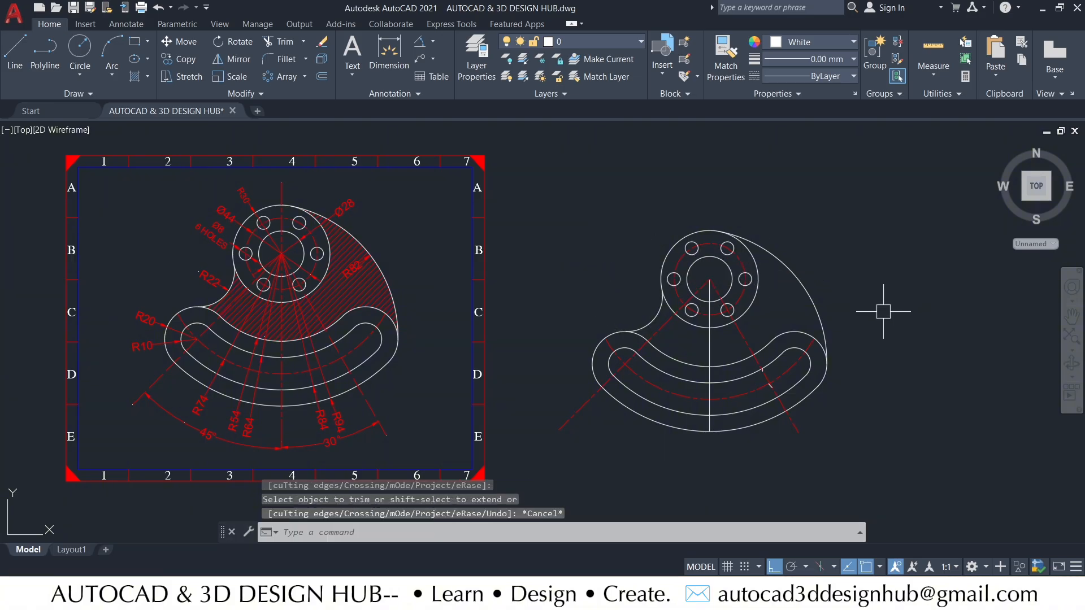
- Erase the vertical construction line running from the hub's centre down through the slot
middle_click_drag(861, 320, 870, 287)
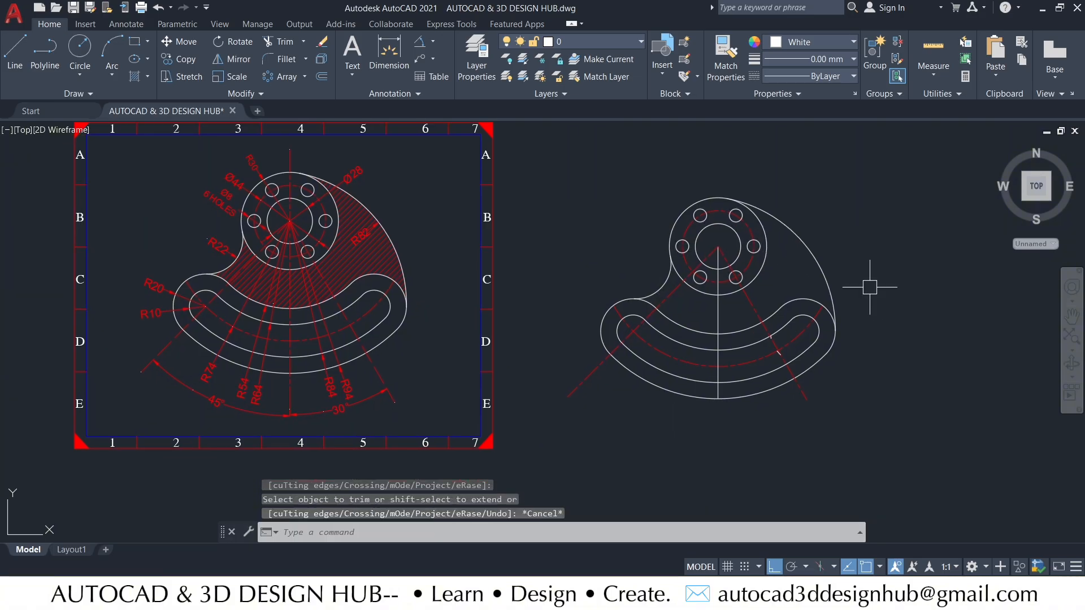
left_click(718, 311)
key("Delete")
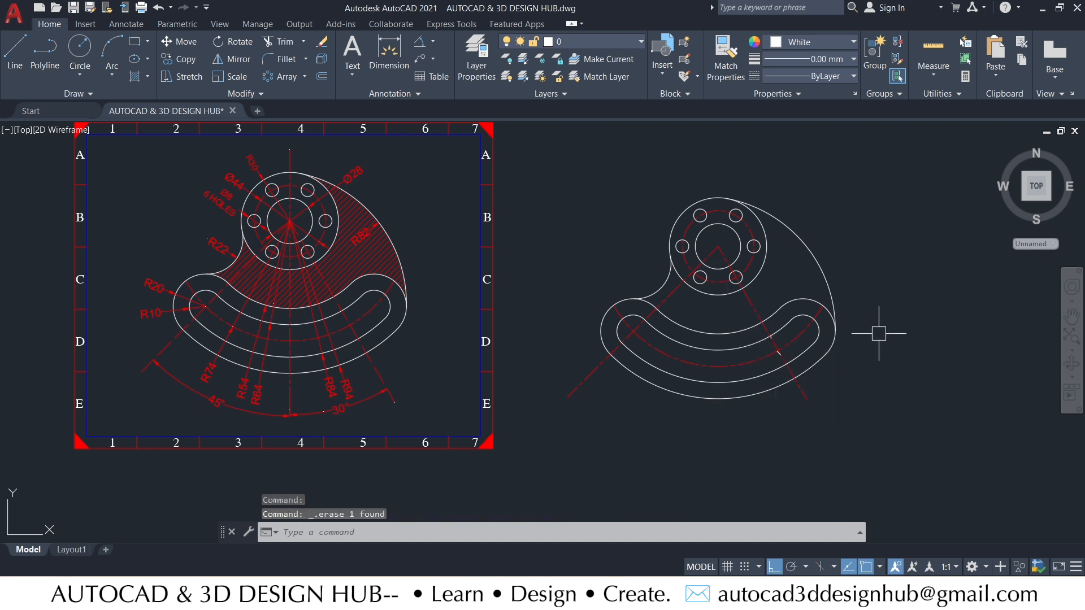
- Add a radius dimension to the large arc joining the hub to the slot's right end, with its text inside the plate
middle_click_drag(876, 306, 869, 285)
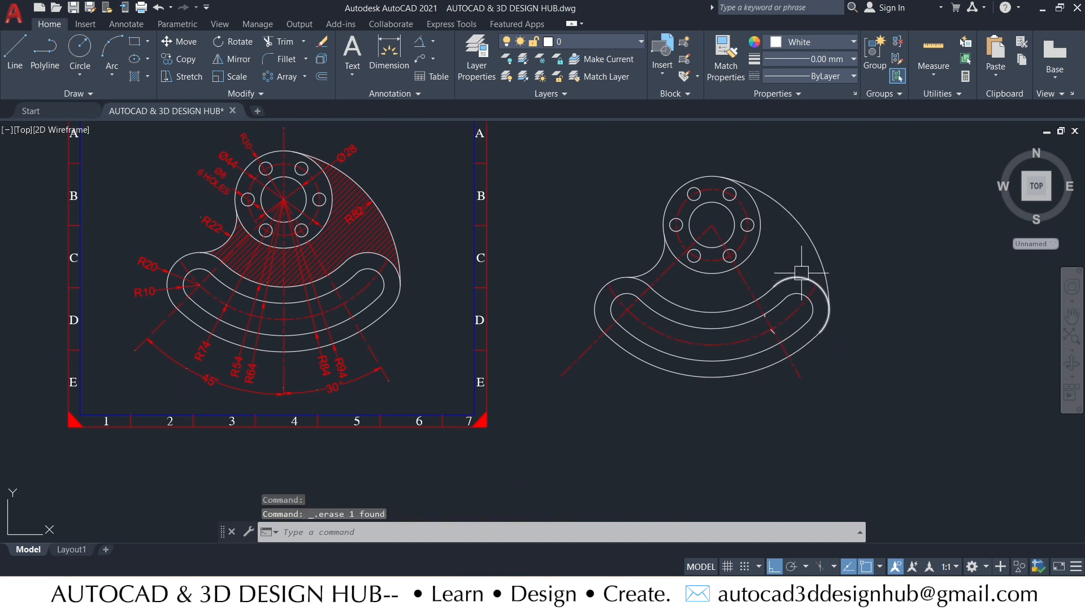
middle_click_drag(801, 273, 768, 271)
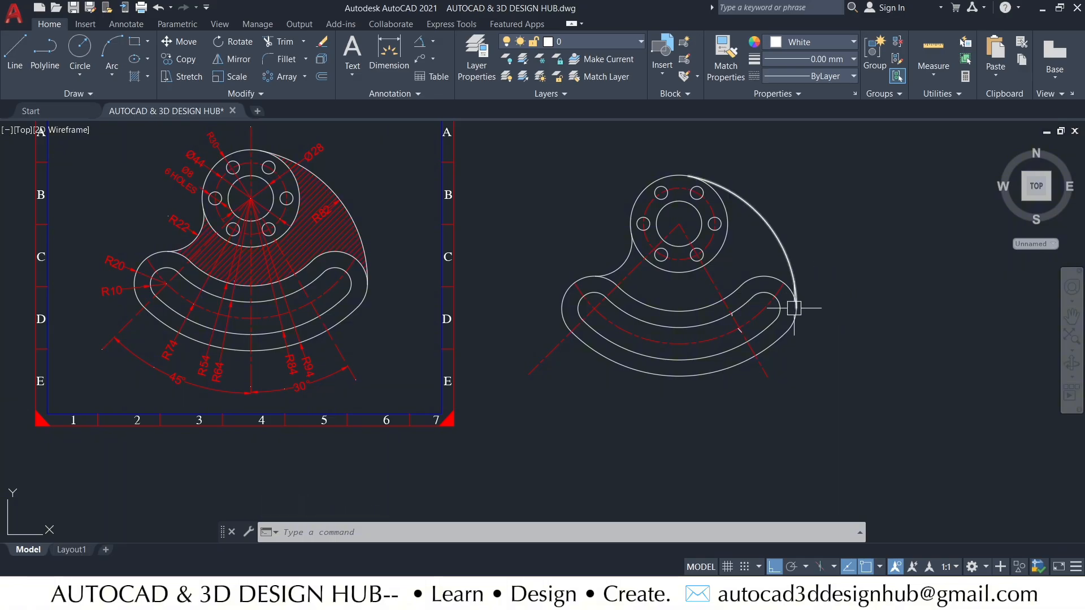
middle_click_drag(838, 270, 819, 288)
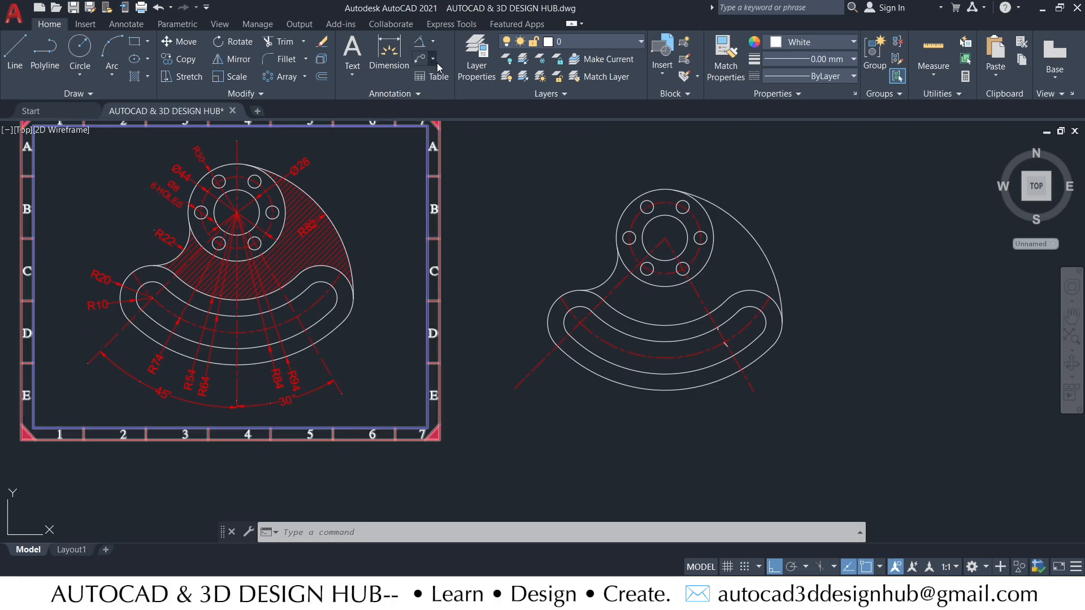
left_click(433, 43)
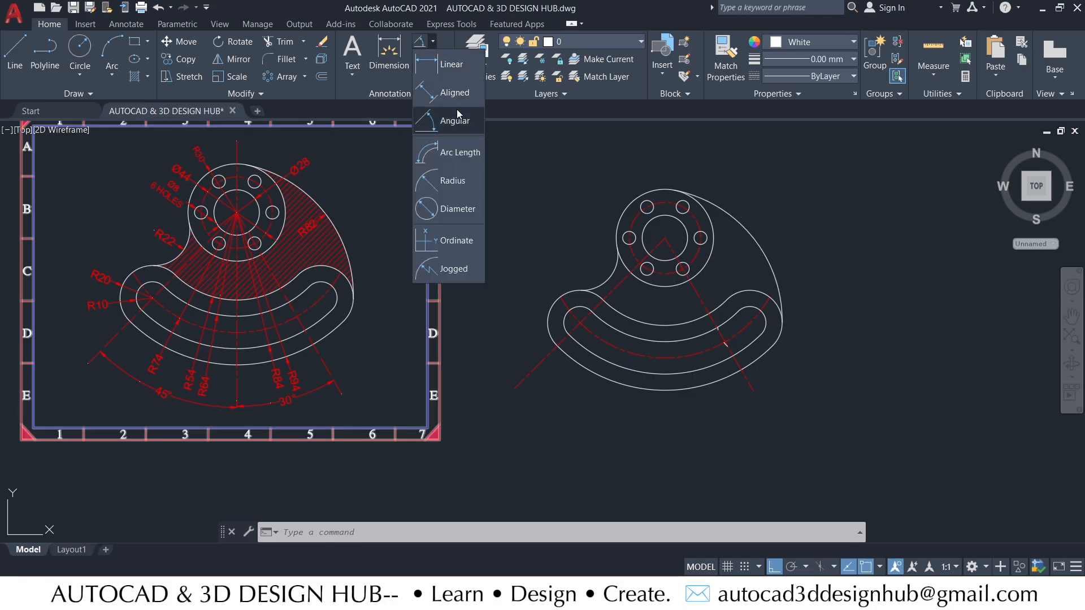
left_click(456, 181)
left_click(734, 219)
scroll(735, 237, "up", 3)
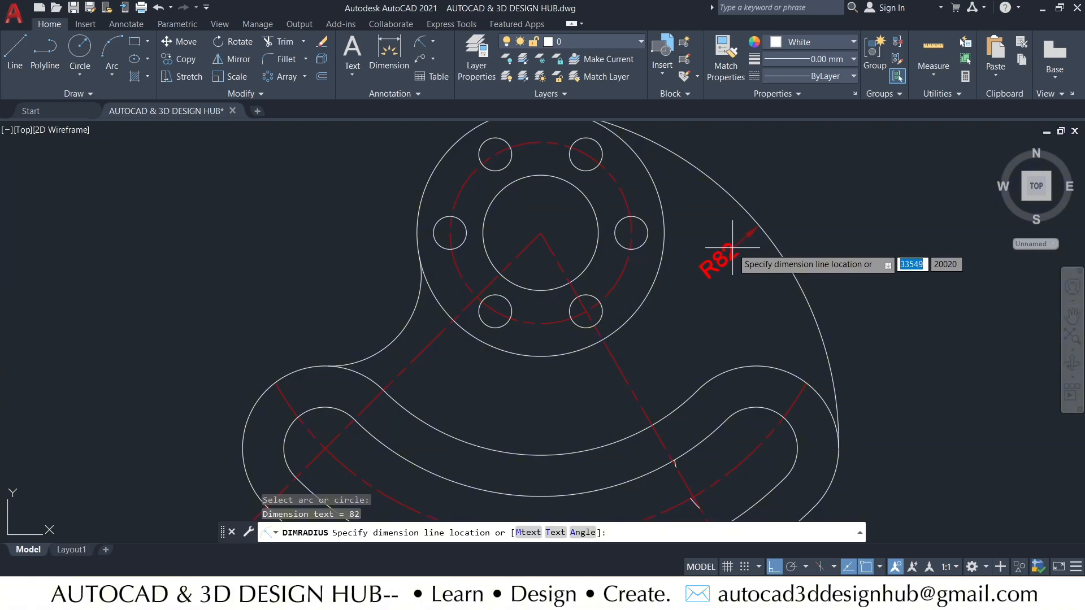
left_click(733, 247)
key("Escape")
- Add radius dimensions to the plate's bottom outer arc and the slot's lower inner arc, with both texts below the plate
scroll(719, 299, "down", 2)
middle_click_drag(719, 302, 716, 197)
key("Return")
left_click(630, 395)
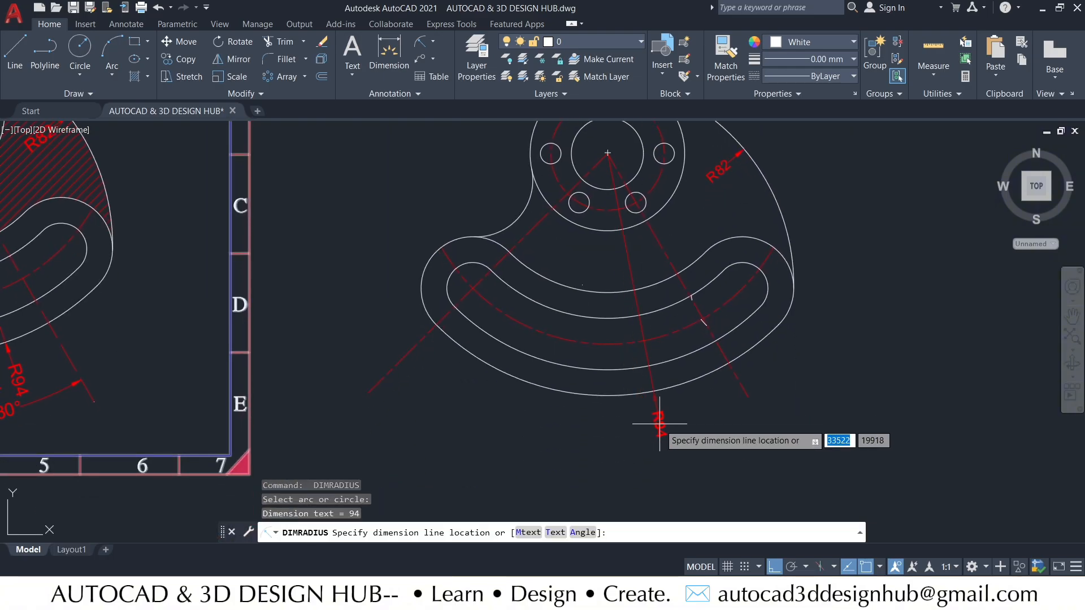
left_click(661, 424)
key("Escape")
key("Return")
left_click(681, 367)
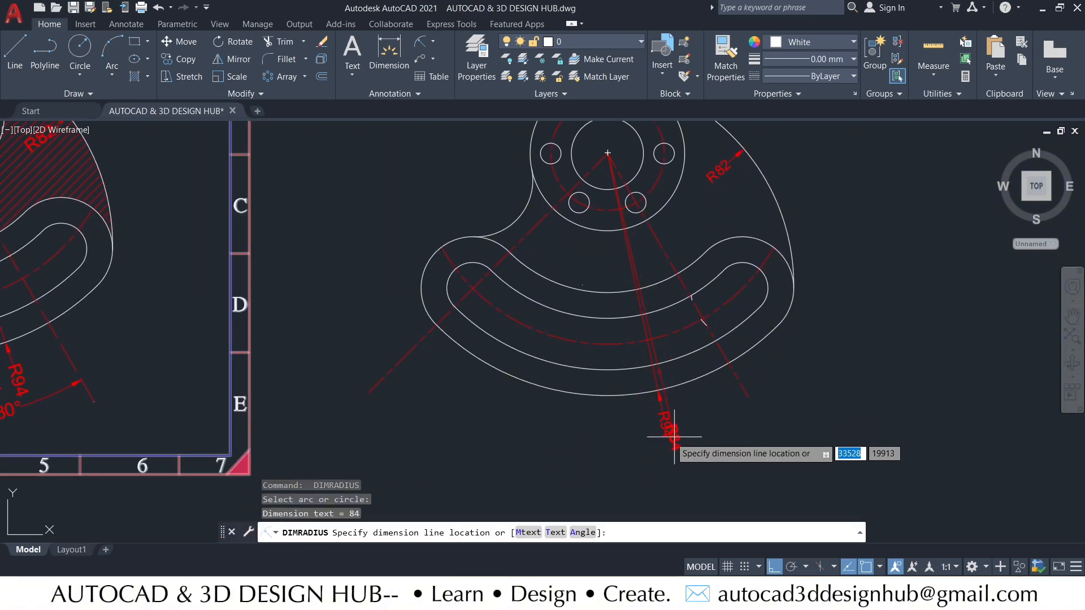
left_click(699, 411)
key("Escape")
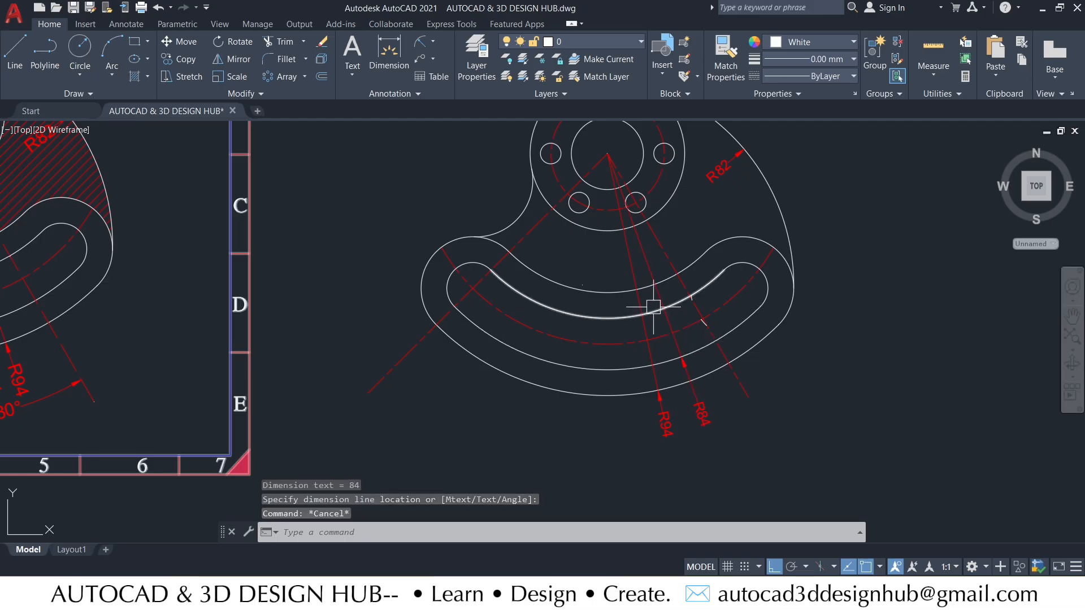
- Add a radius dimension to the slot's dashed centreline arc, with its text below the plate beside the others
scroll(700, 370, "up", 2)
key("Return")
left_click(685, 257)
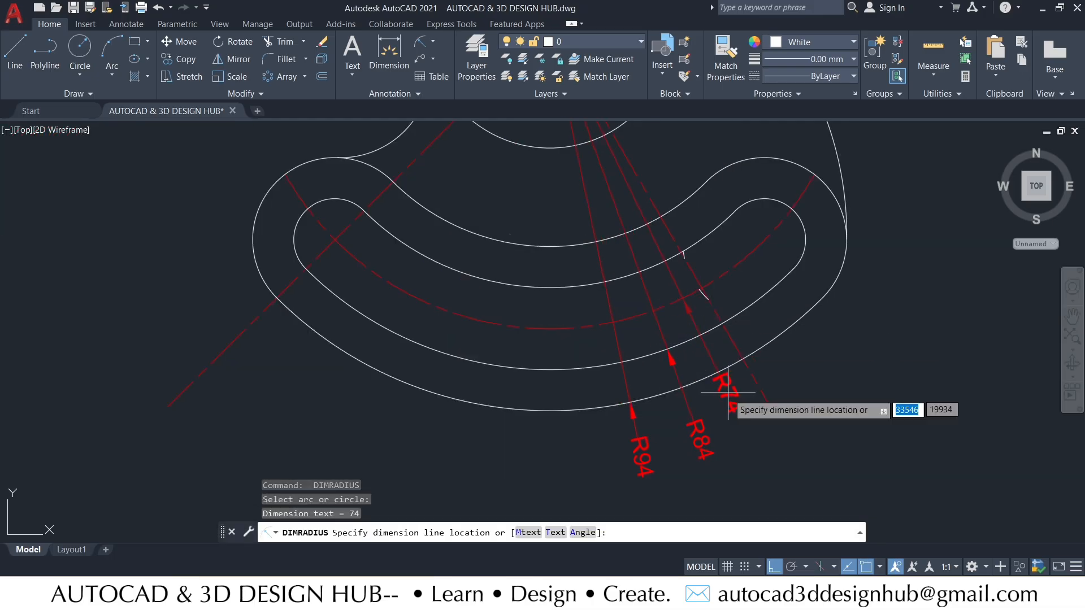
left_click(727, 423)
key("Escape")
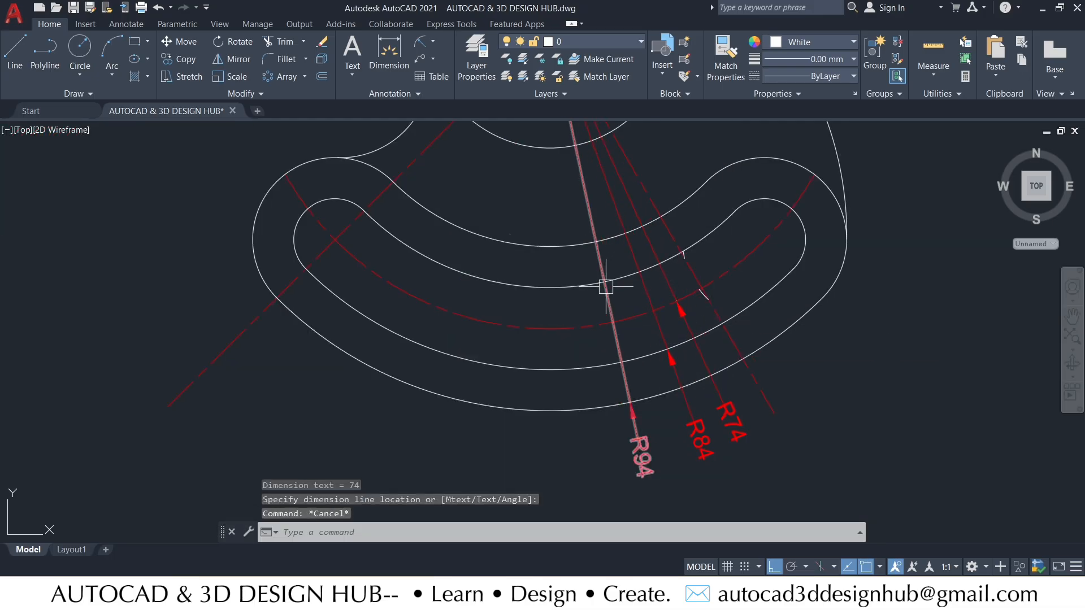
- Add radius dimensions to the slot's upper inner arc and the plate's upper concentric arc, with both texts below the plate
middle_click_drag(635, 300, 644, 300)
key("Return")
left_click(598, 284)
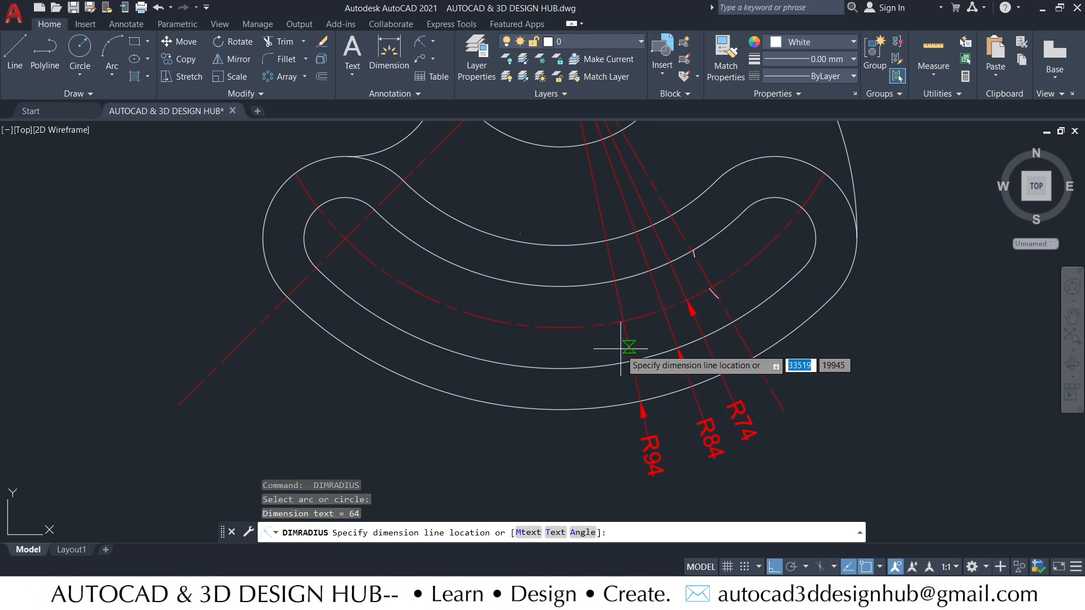
left_click(598, 450)
key("Escape")
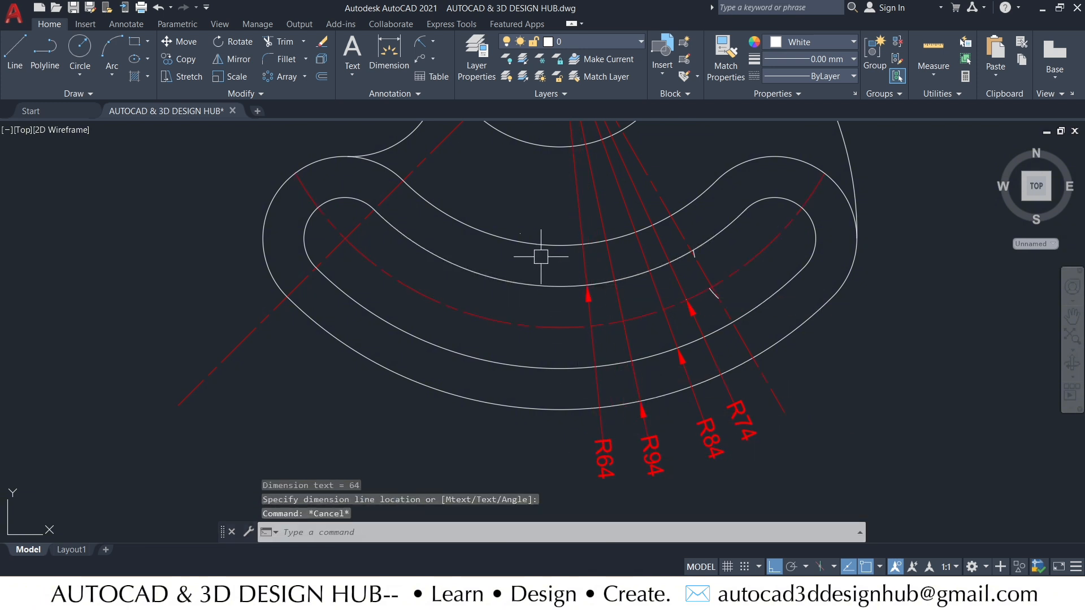
key("Return")
left_click(552, 244)
scroll(734, 433, "down", 2)
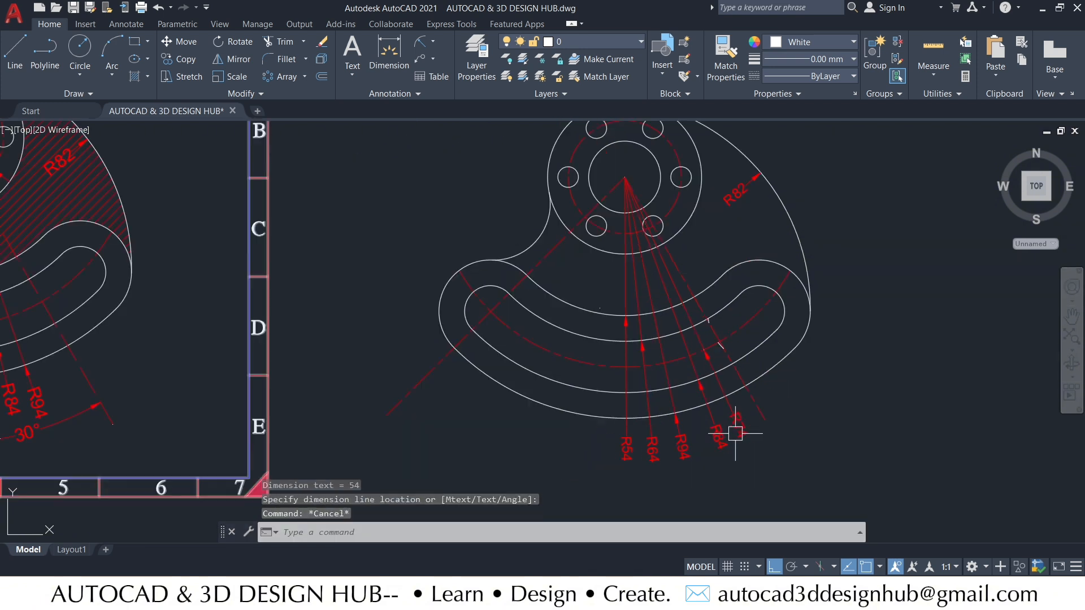
- Add a radius dimension to the outer arc around the slot's left end, with its text above and outside the arc
middle_click_drag(734, 433, 703, 412)
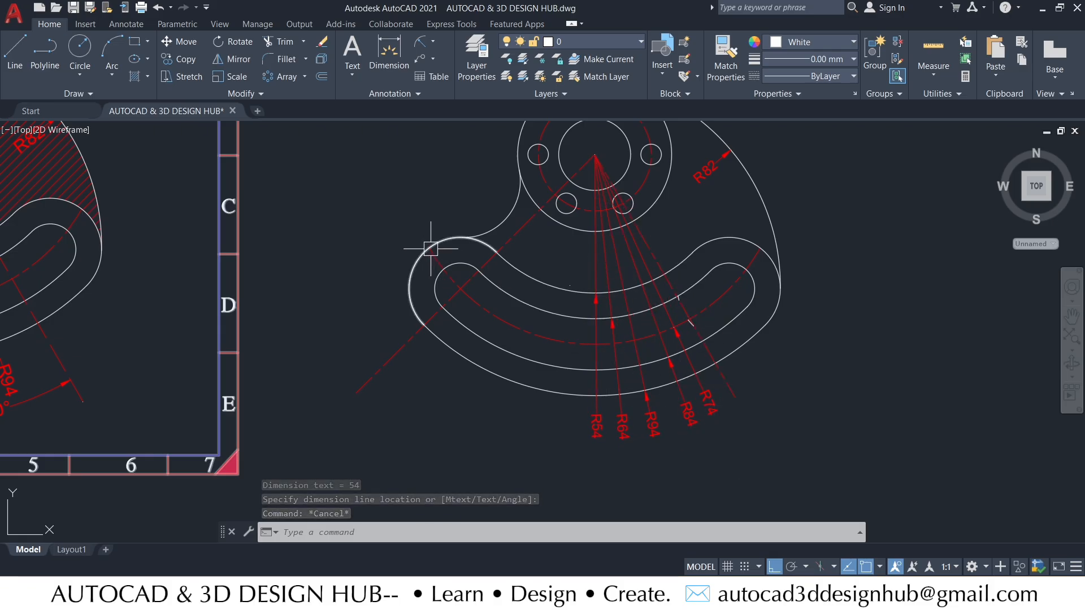
middle_click_drag(665, 379, 742, 417)
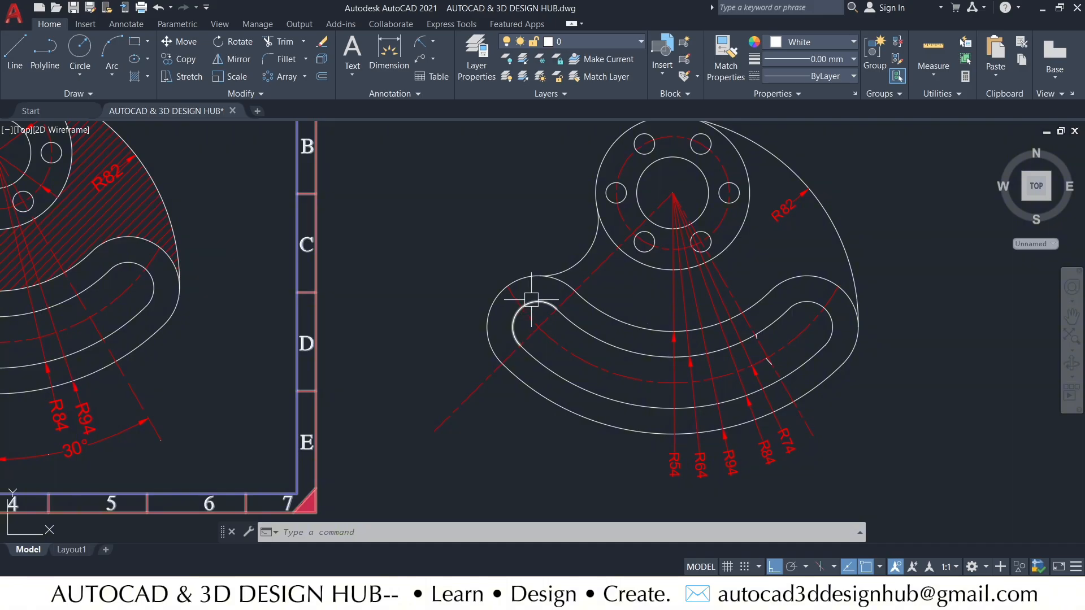
middle_click_drag(531, 300, 536, 275)
key("space")
left_click(524, 256)
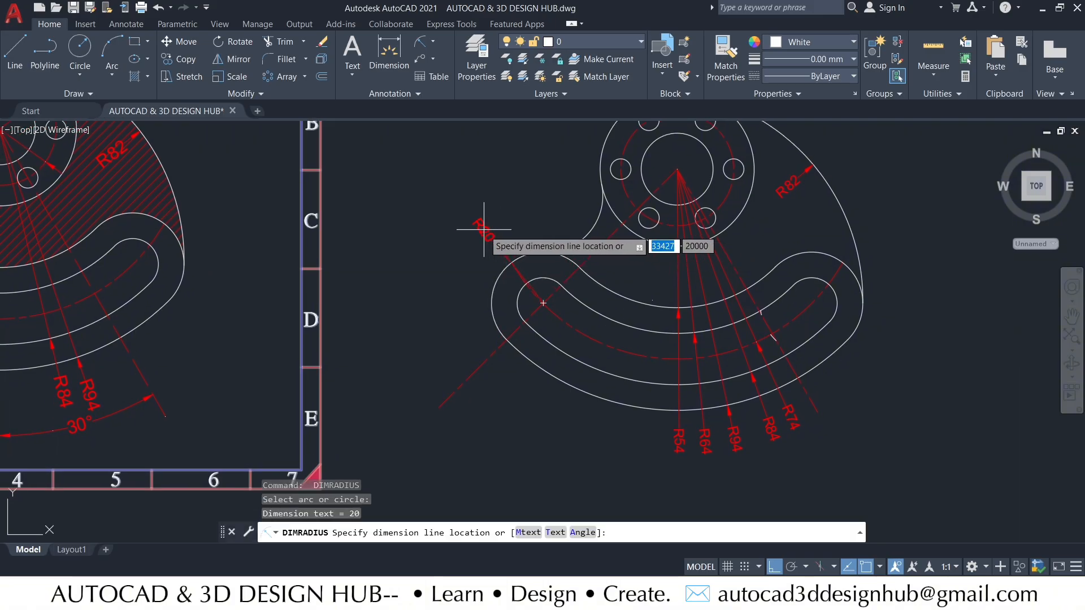
scroll(500, 226, "up", 2)
left_click(509, 225)
key("Escape")
- Add a radius dimension to the inner arc of the slot's left end, with its text outside the plate
key("space")
left_click(535, 338)
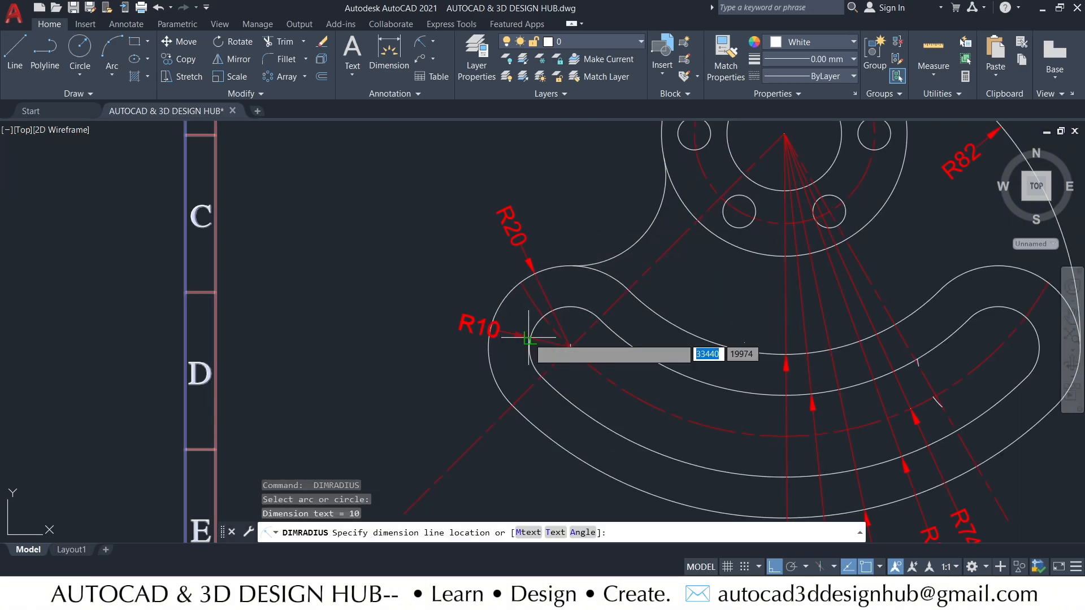
left_click(461, 368)
key("Escape")
scroll(527, 338, "down", 2)
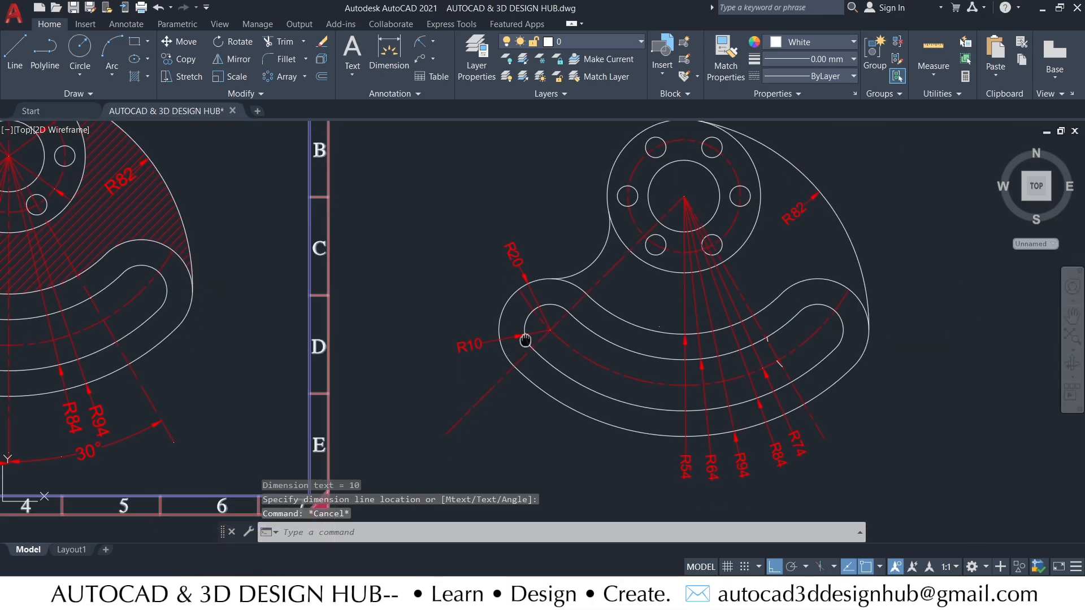
- Add a radius dimension to the concave arc joining the hub to the slot's left end, with its text outside the plate
scroll(517, 322, "down", 2)
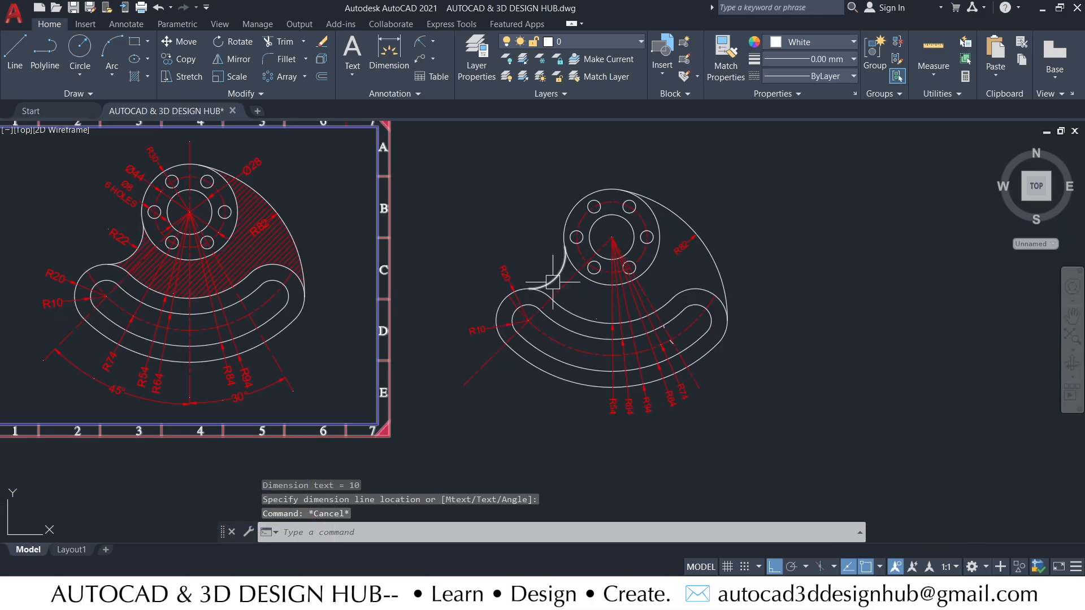
scroll(552, 282, "up", 2)
scroll(564, 252, "down", 3)
scroll(645, 255, "up", 1)
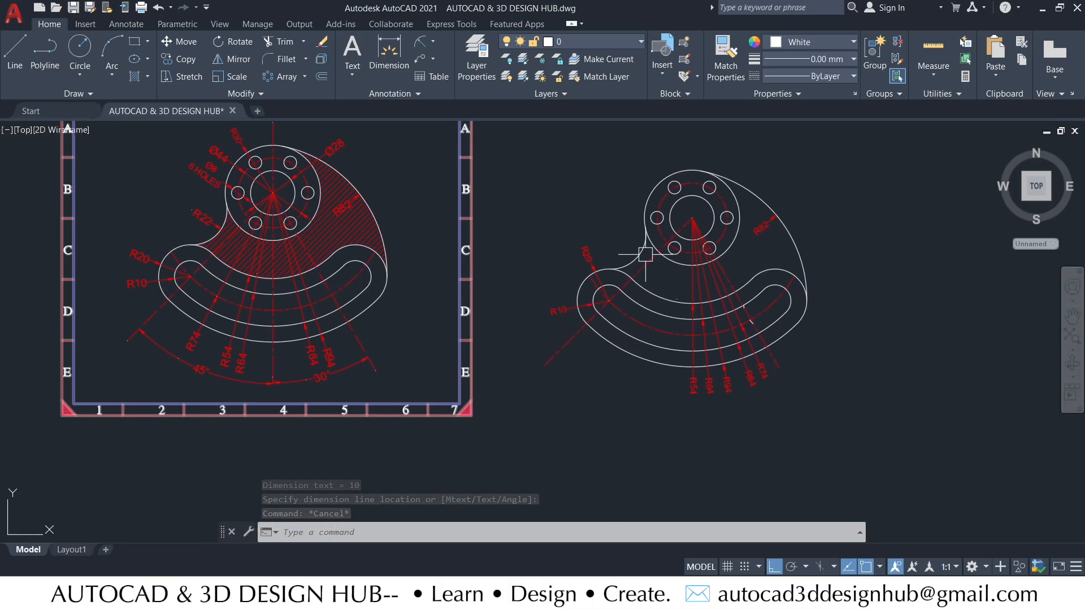
scroll(641, 243, "up", 2)
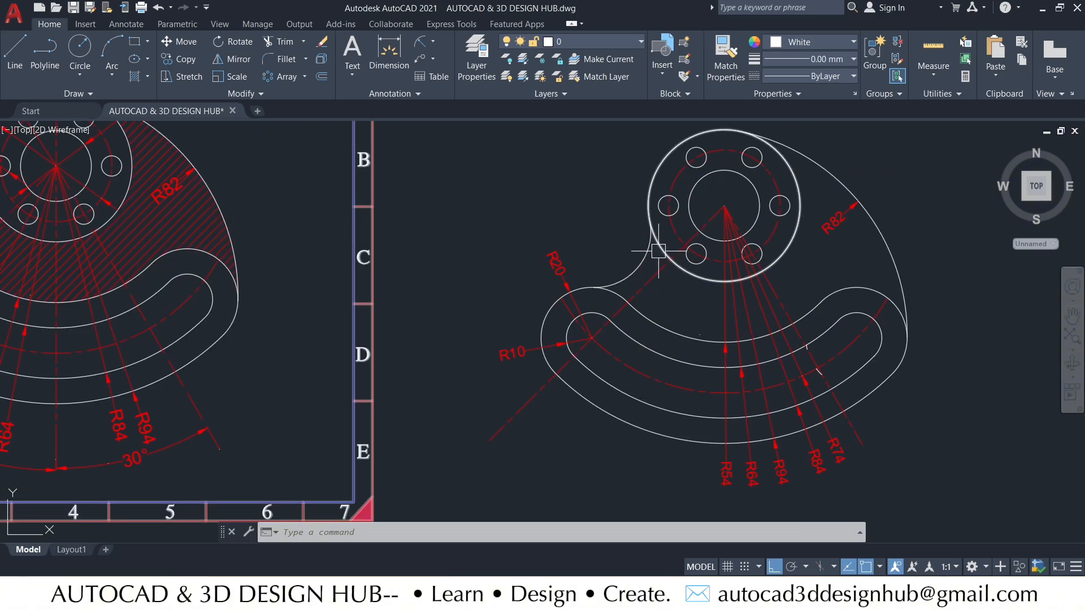
type("dra")
key("Return")
left_click(641, 245)
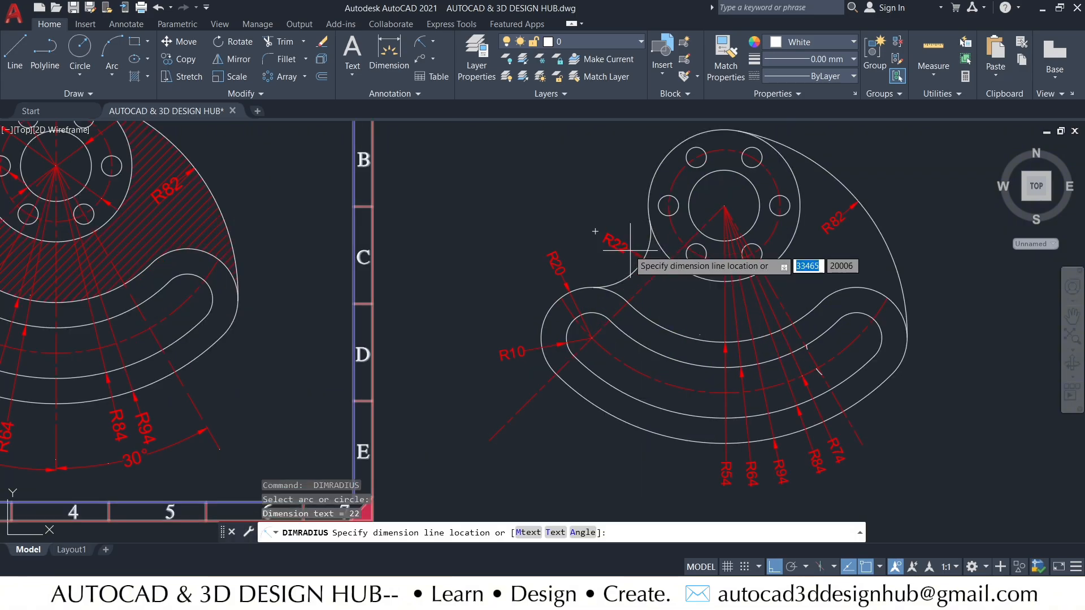
scroll(607, 237, "up", 2)
left_click(617, 251)
key("Escape")
scroll(689, 293, "down", 3)
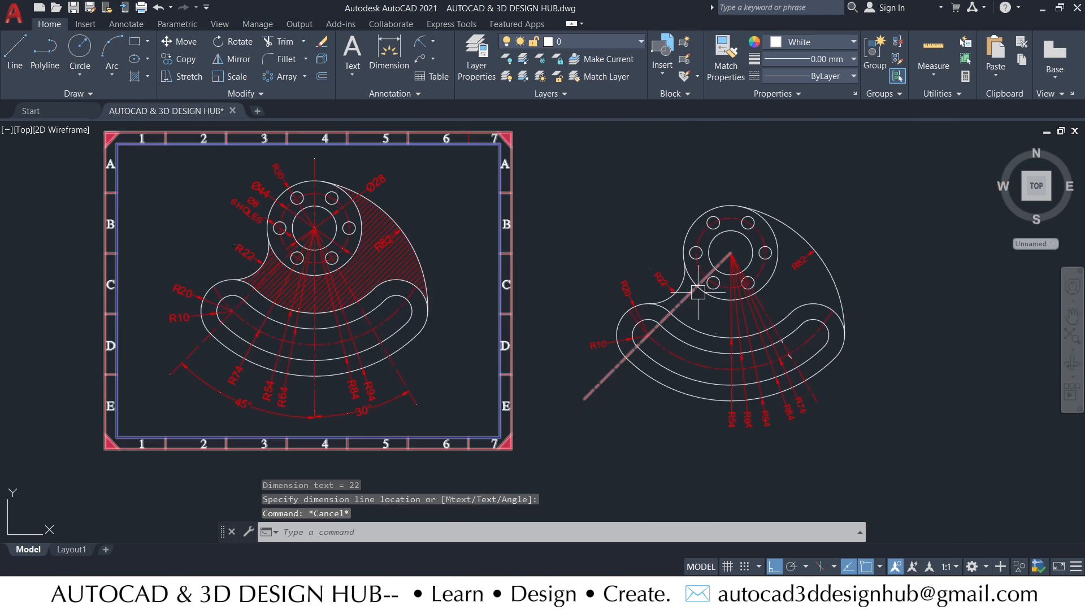
middle_click_drag(700, 292, 598, 266)
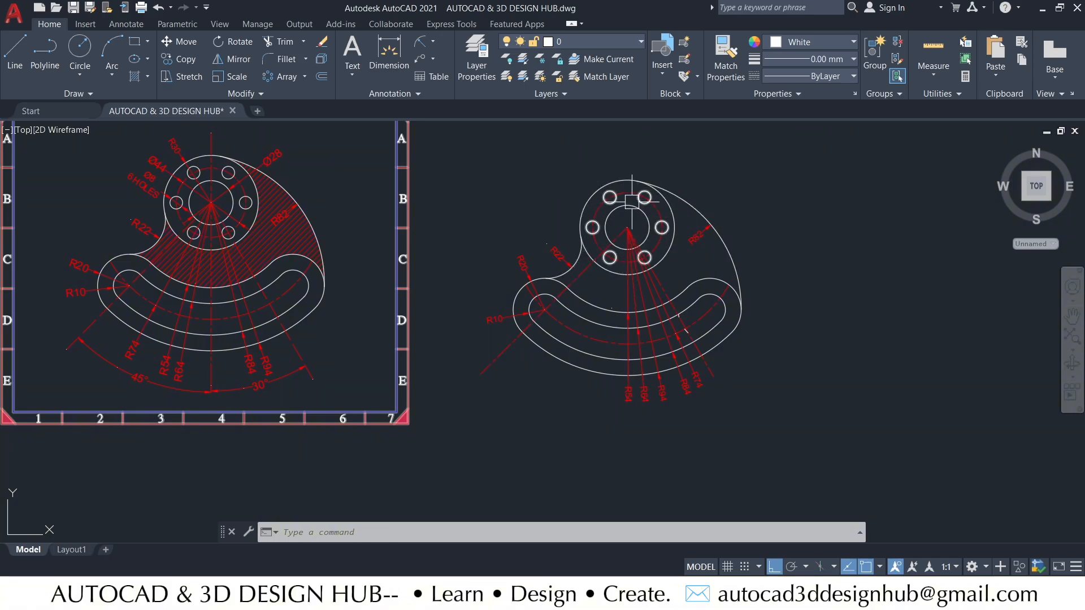
middle_click_drag(659, 210, 675, 210)
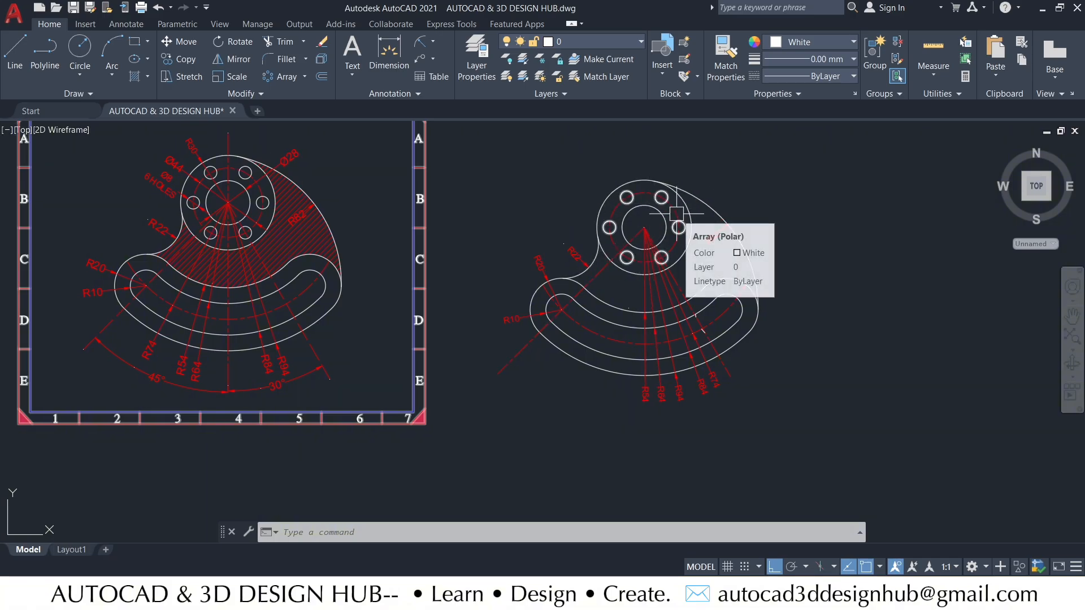
left_click(435, 39)
left_click(447, 206)
scroll(622, 175, "up", 4)
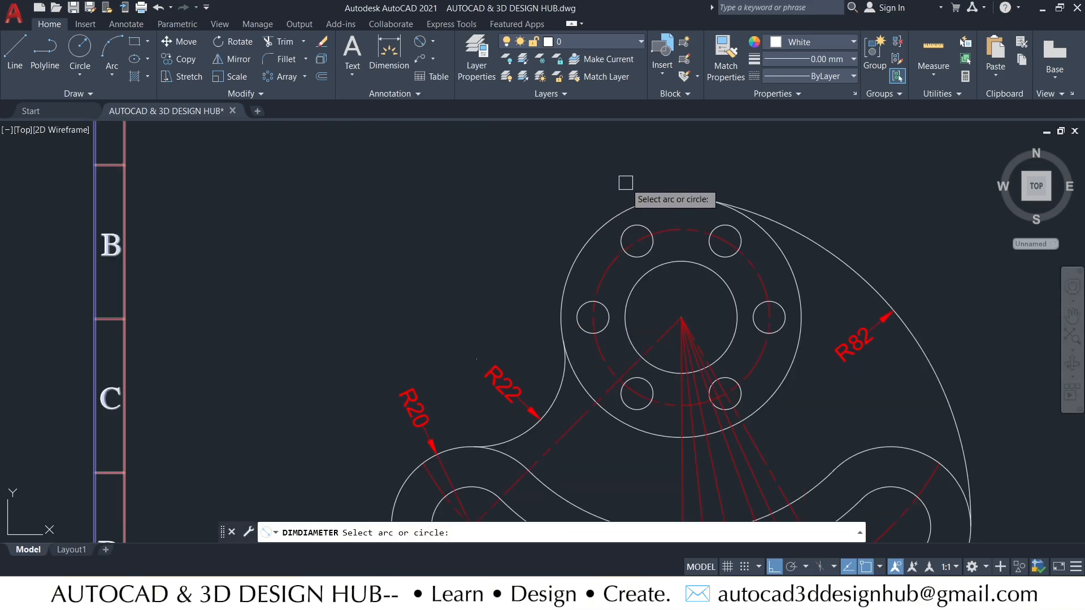
left_click(592, 234)
left_click(551, 169)
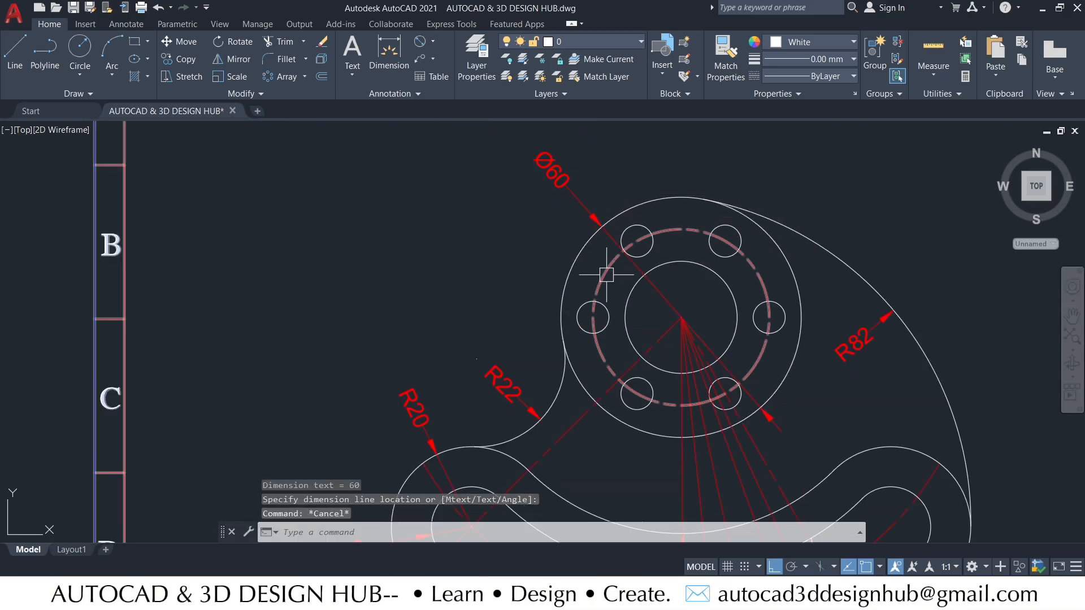
key("Return")
left_click(606, 267)
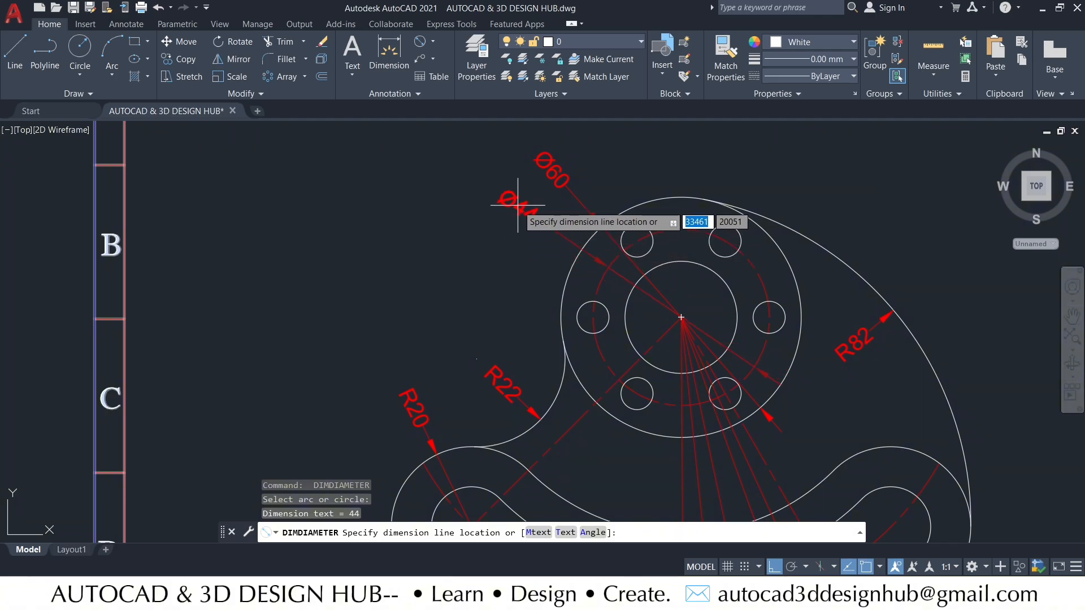
key("Escape")
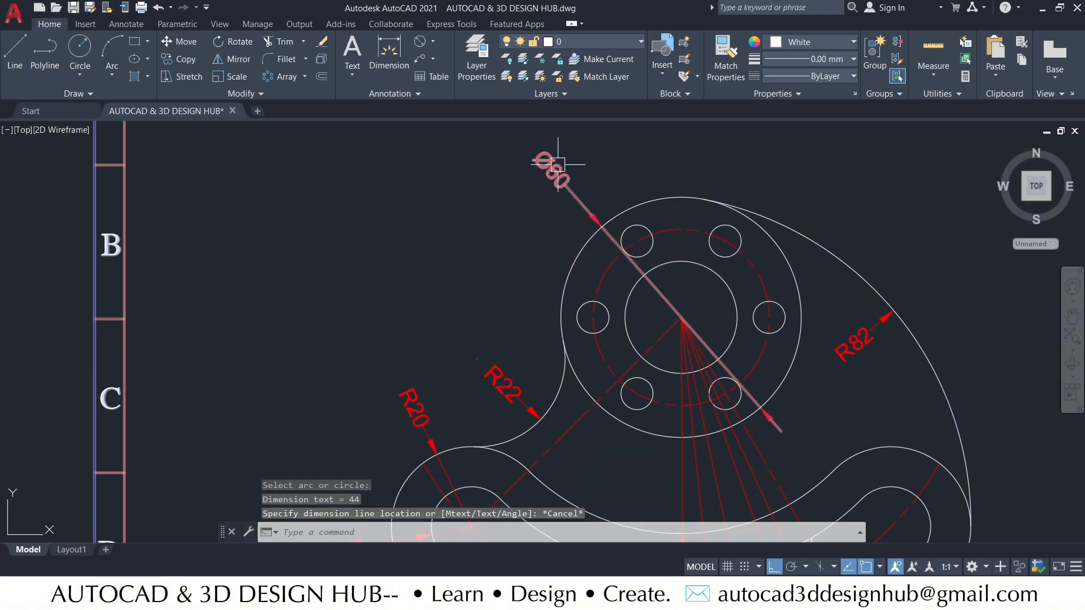
left_click(568, 182)
key("Delete")
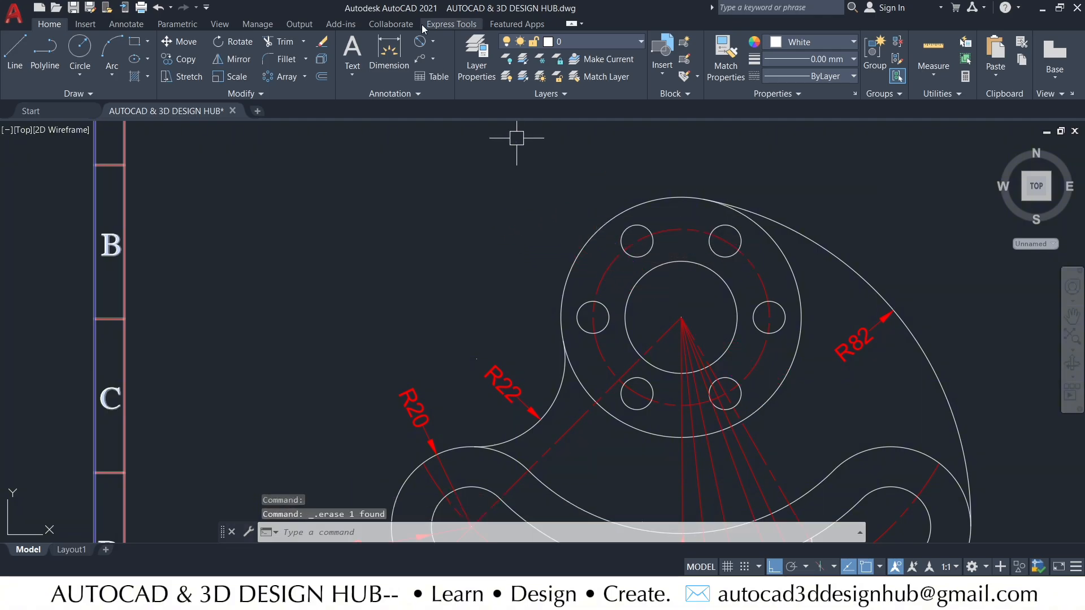
- Add a radius dimension to the hub's outer circle, with its text outside the hub at the upper left
left_click(435, 39)
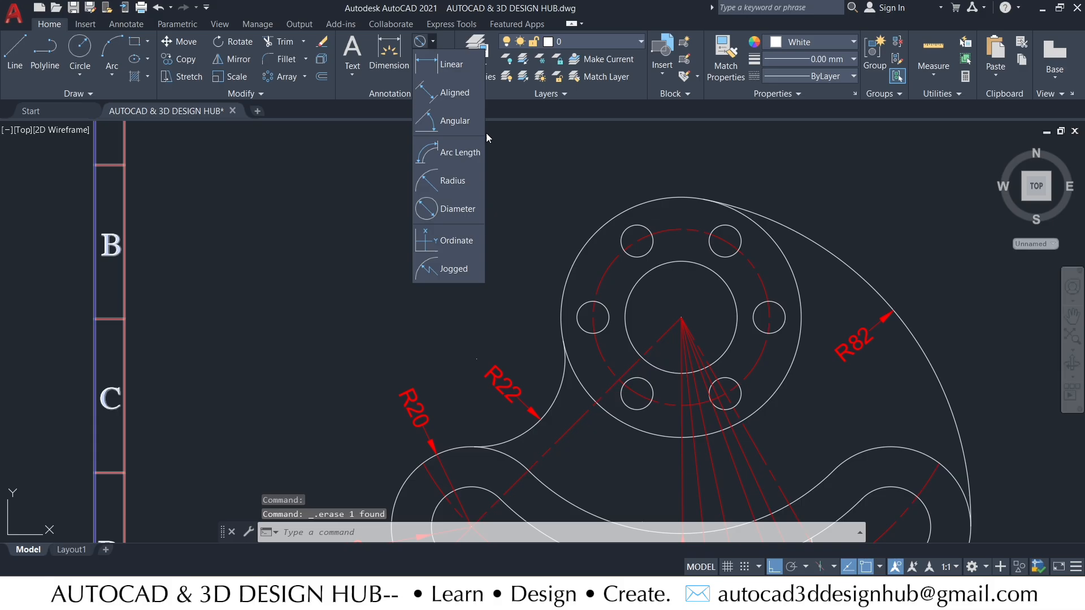
left_click(457, 181)
left_click(596, 231)
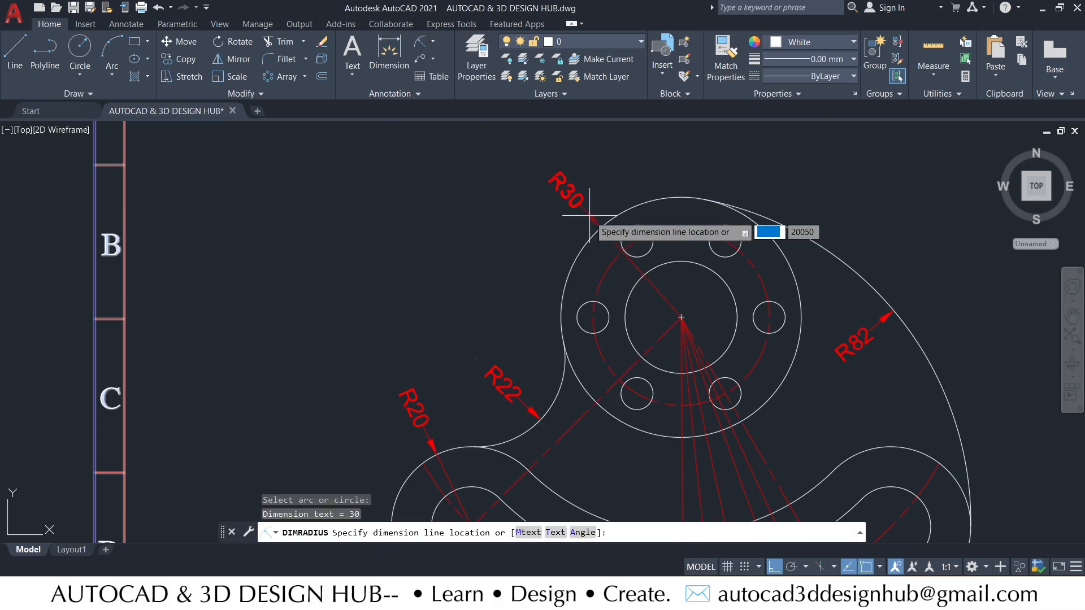
left_click(567, 174)
key("Escape")
- Add diameter dimensions to the hub's dashed bolt circle and central bore, stacking both texts outside the hub's upper-left edge
left_click(435, 41)
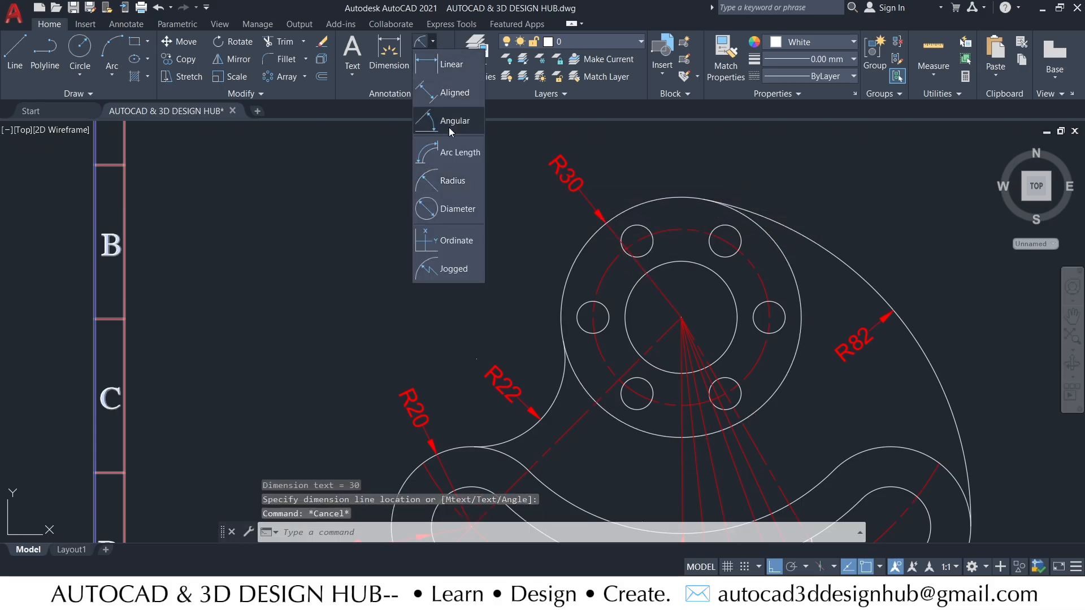
left_click(450, 207)
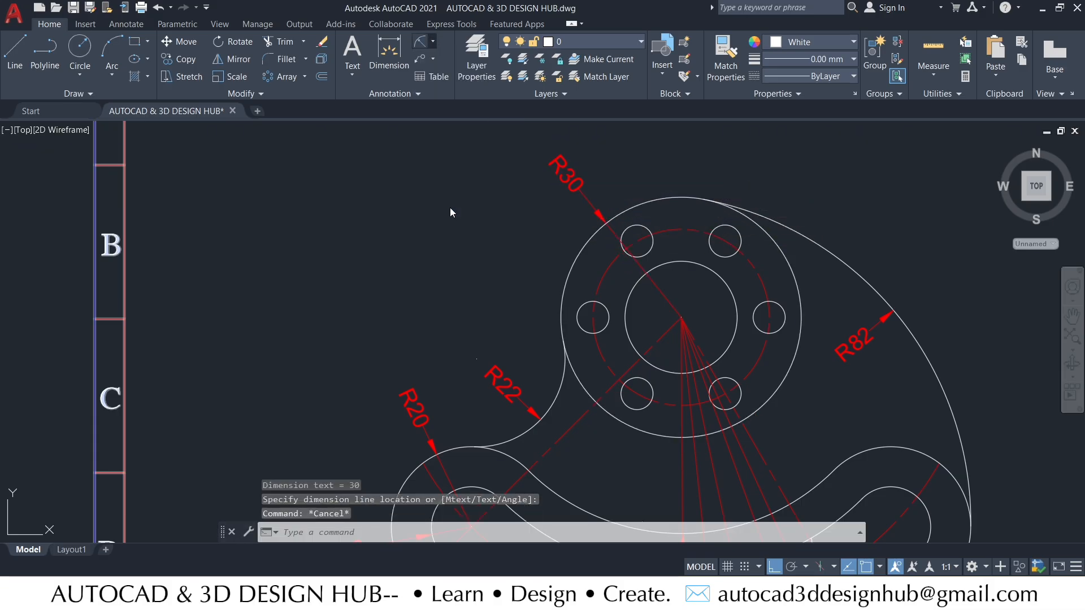
left_click(612, 266)
left_click(522, 210)
key("Return")
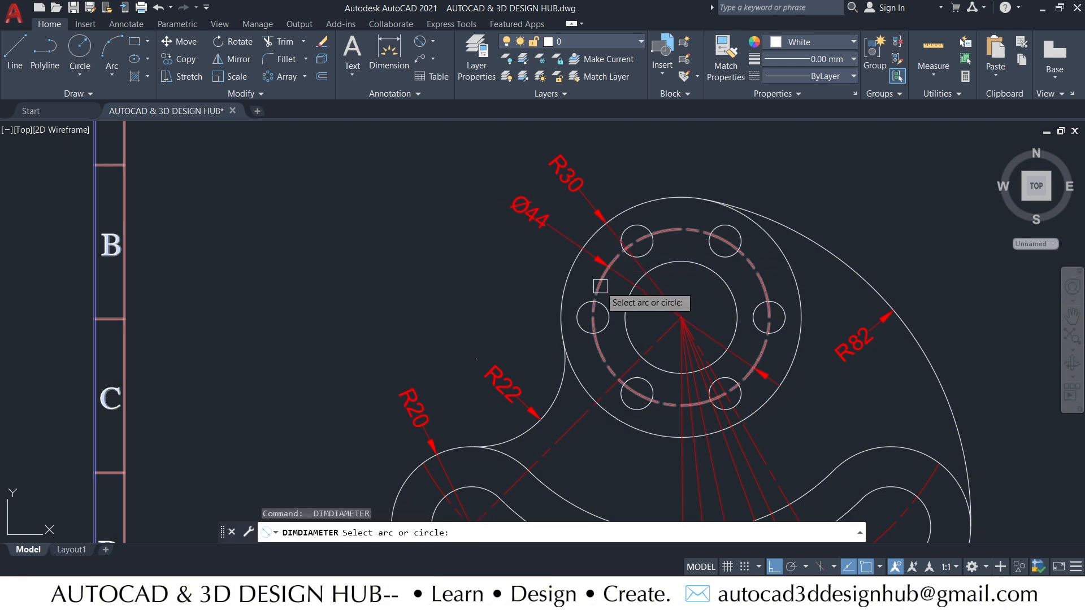
left_click(630, 301)
left_click(519, 238)
key("Escape")
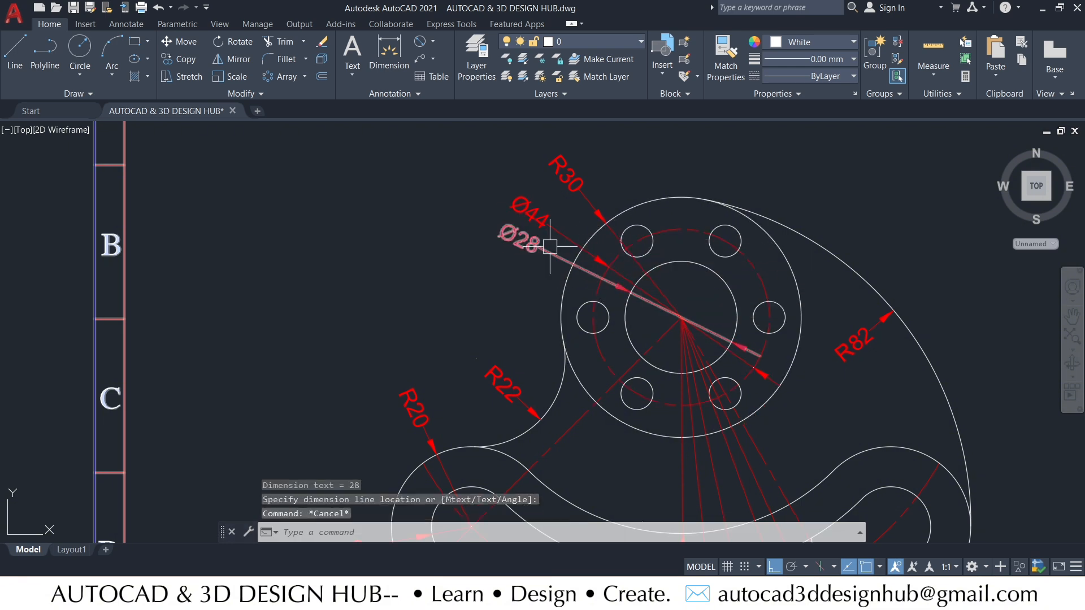
- Add a diameter dimension to the hub's leftmost small hole, with its text outside the hub
scroll(618, 243, "down", 2)
middle_click_drag(617, 242, 622, 210)
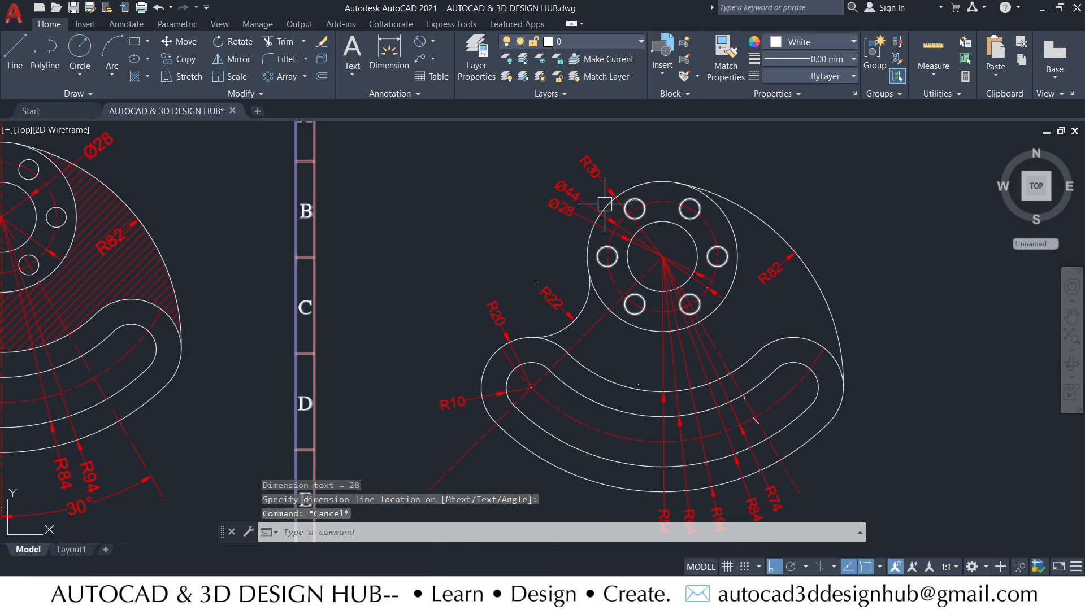
left_click(420, 42)
scroll(582, 283, "up", 2)
left_click(610, 231)
scroll(612, 231, "up", 2)
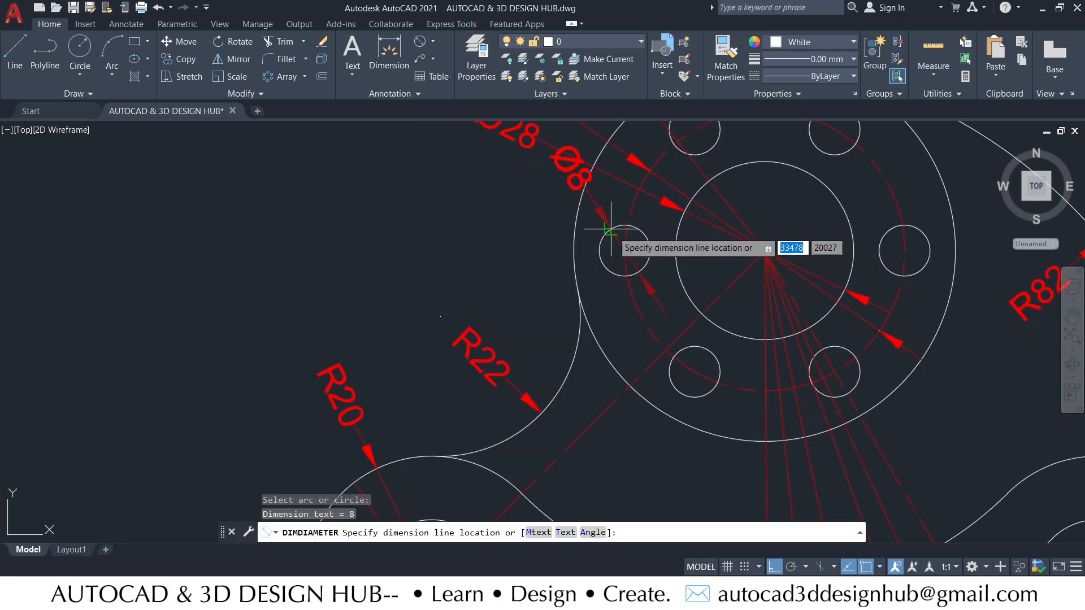
left_click(514, 199)
key("Escape")
- Add a second line reading "6 HOLES" below the small hole's diameter dimension text
double_click(511, 198)
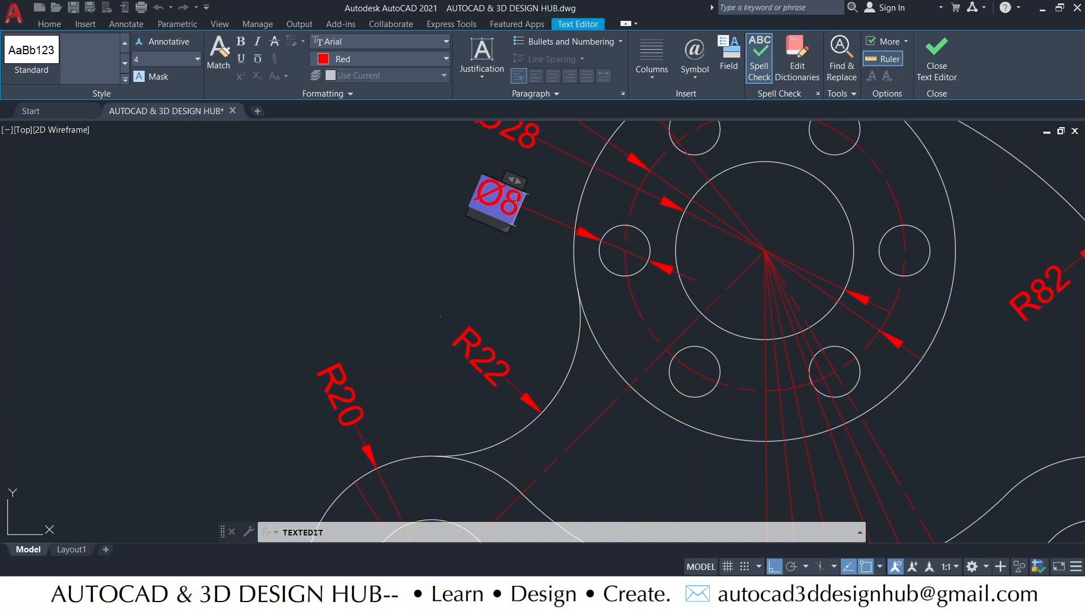
key("Return")
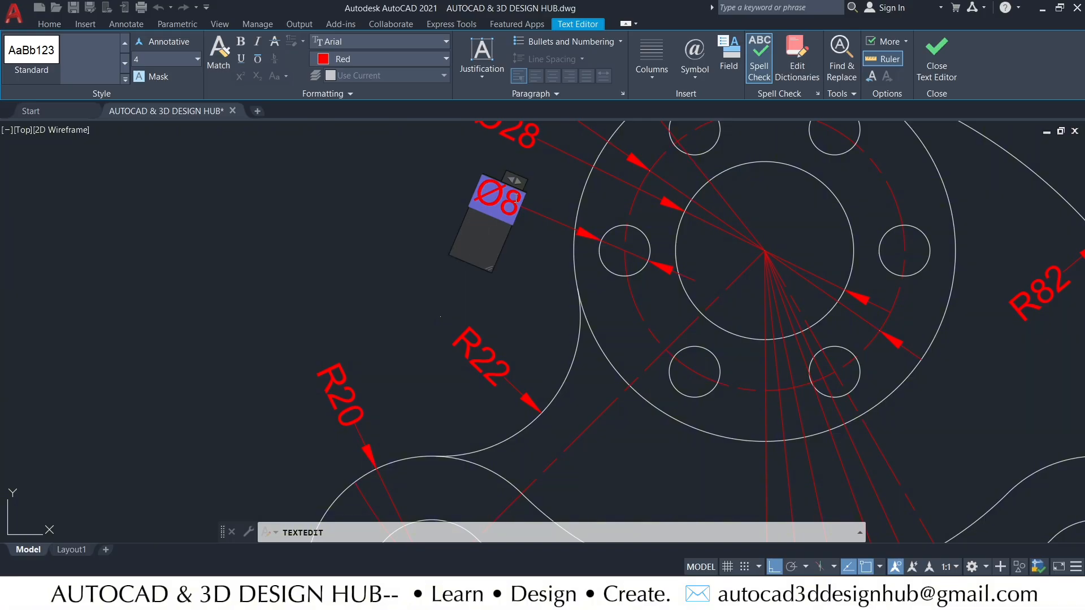
type("6")
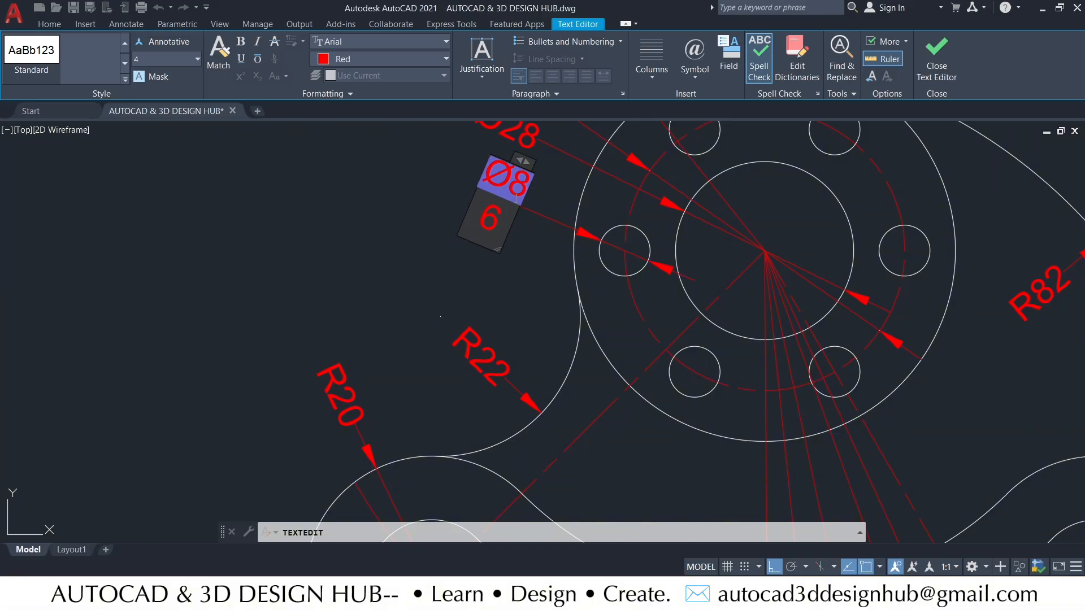
type(" HOL")
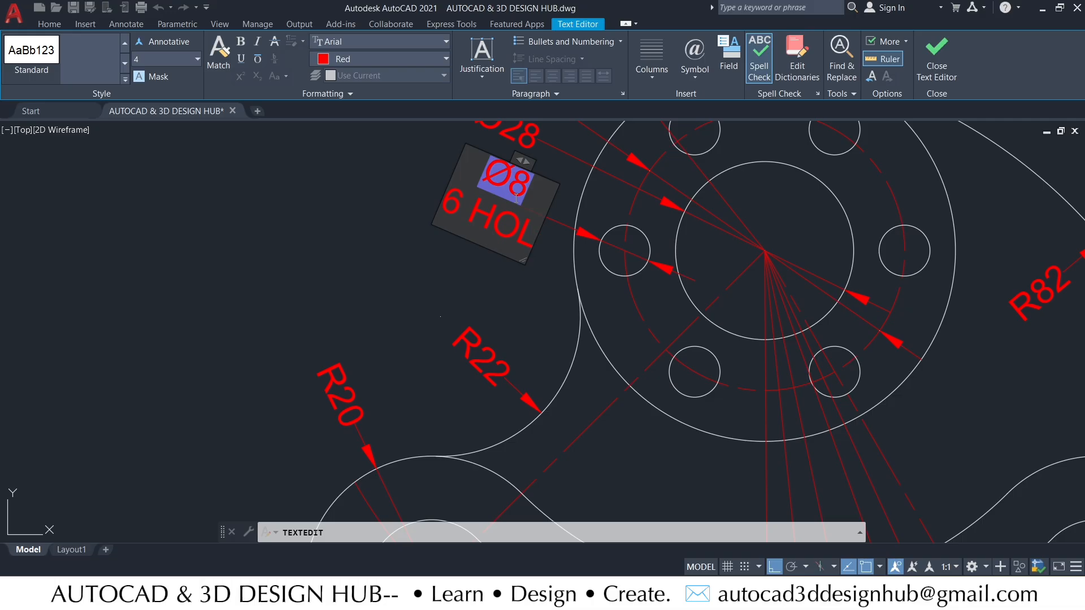
type("ES")
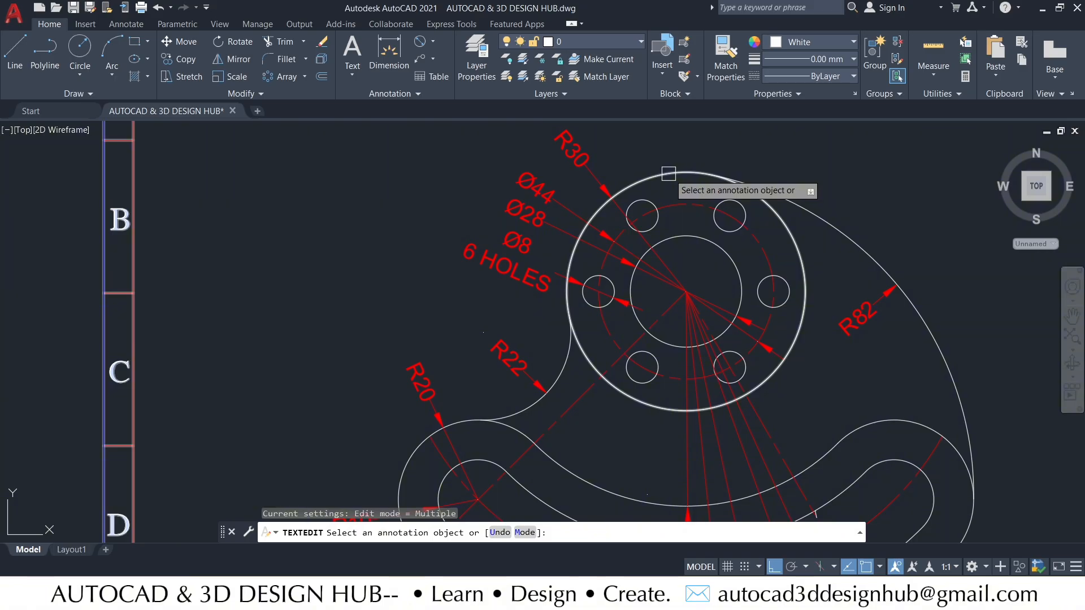
key("Escape")
key("Escape")
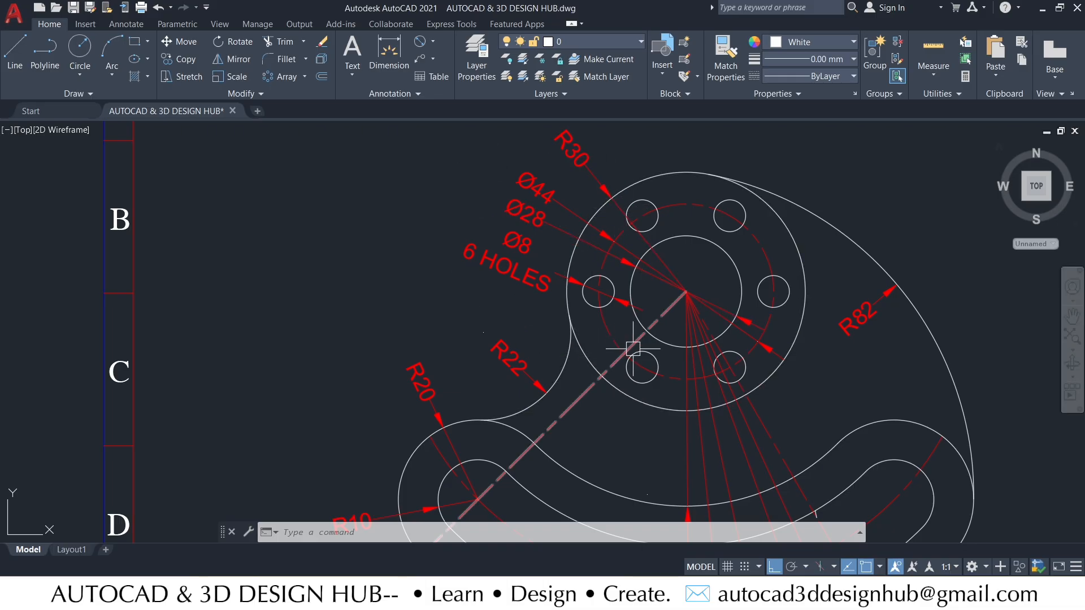
scroll(672, 364, "down", 2)
middle_click_drag(707, 371, 707, 259)
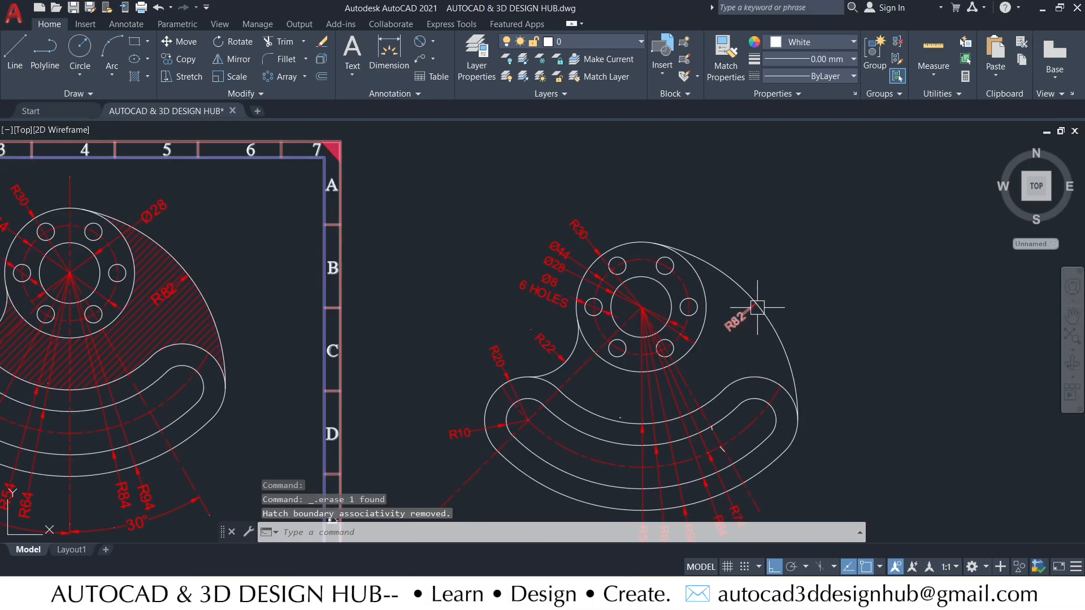
middle_click_drag(756, 307, 790, 222)
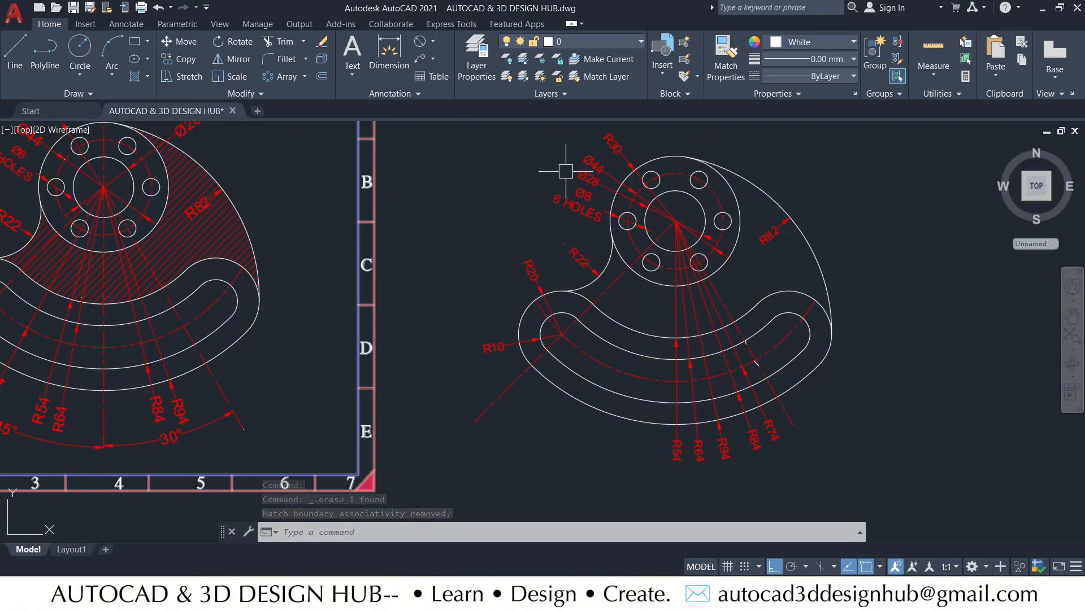
scroll(585, 174, "up", 2)
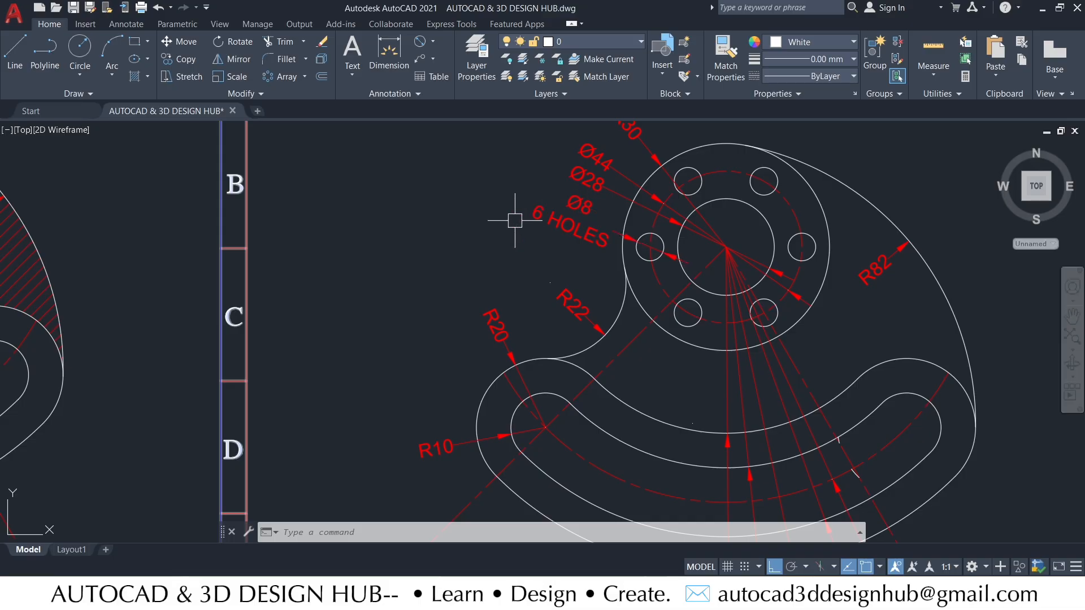
scroll(536, 237, "down", 5)
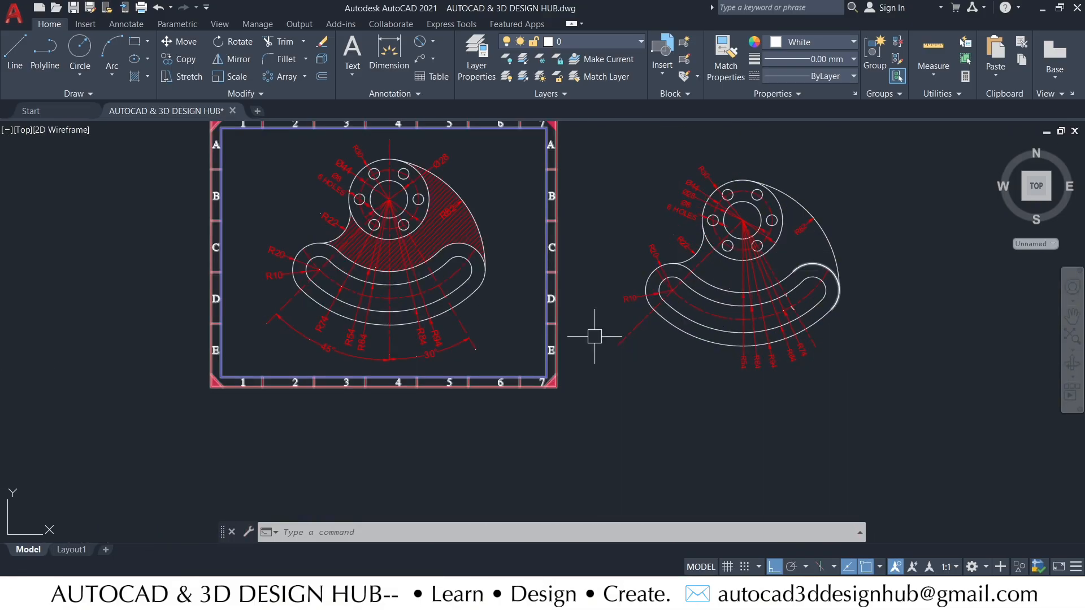
- Move the R54 and R64 dimension texts to the left below the plate, with R64 farther out than R54
scroll(479, 364, "up", 2)
middle_click_drag(652, 361, 432, 355)
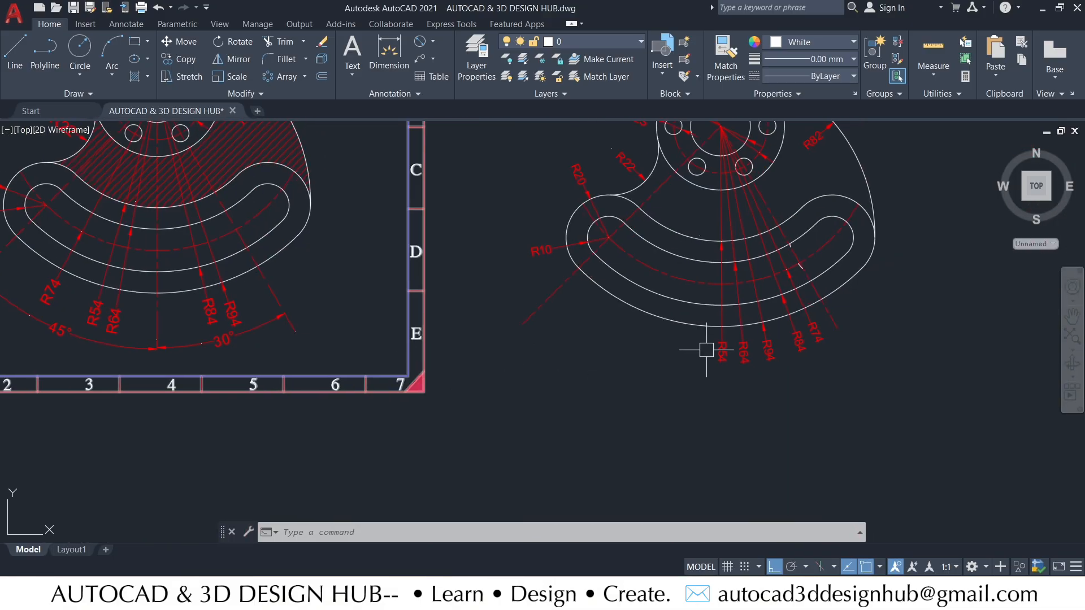
middle_click_drag(697, 336, 592, 377)
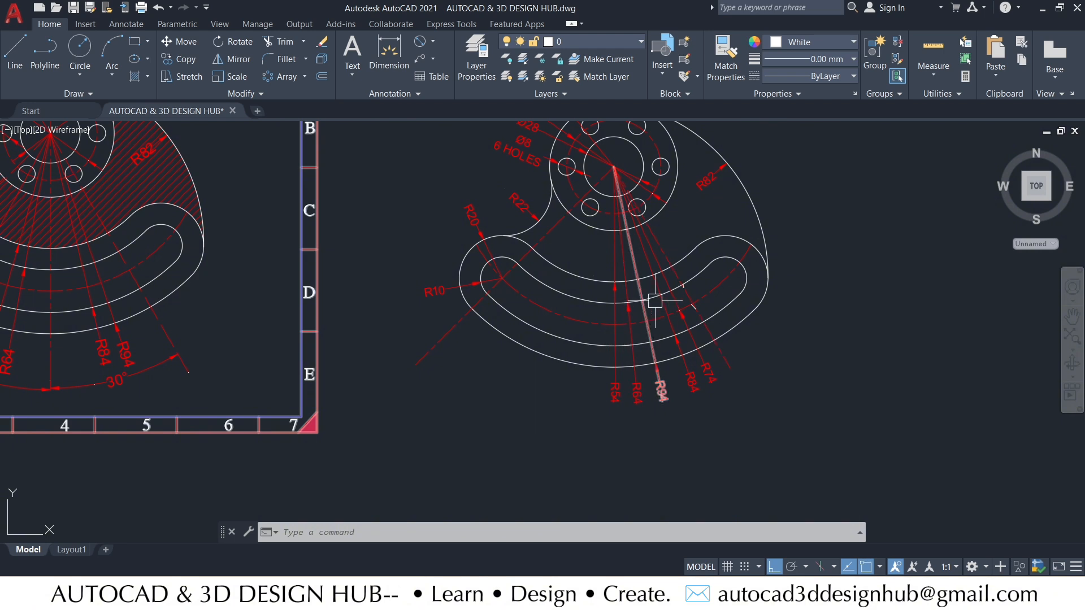
scroll(667, 388, "up", 2)
left_click(584, 390)
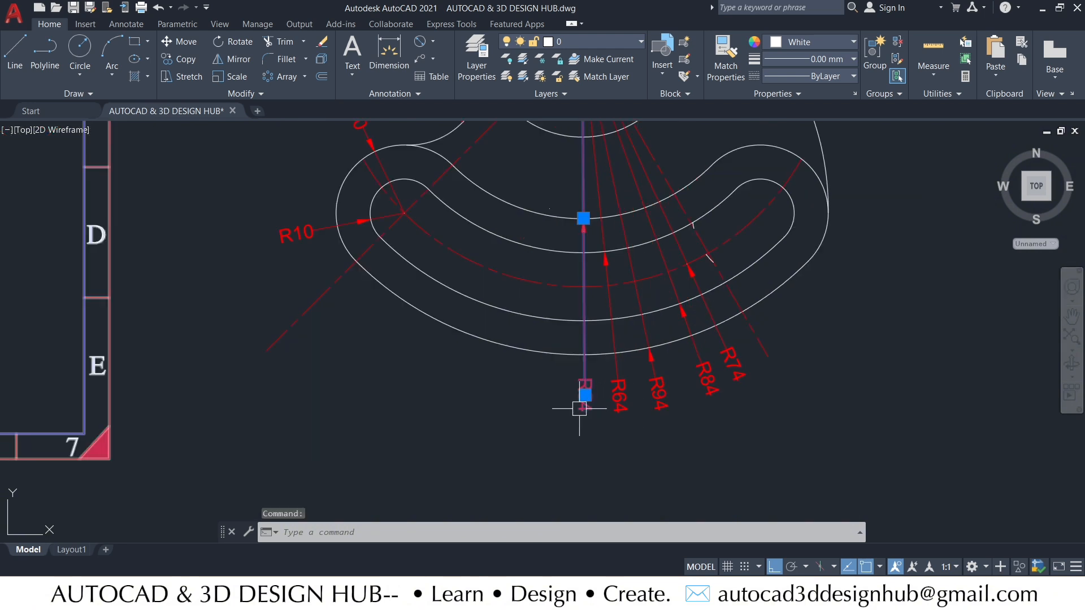
left_click(585, 394)
left_click(443, 389)
left_click(619, 393)
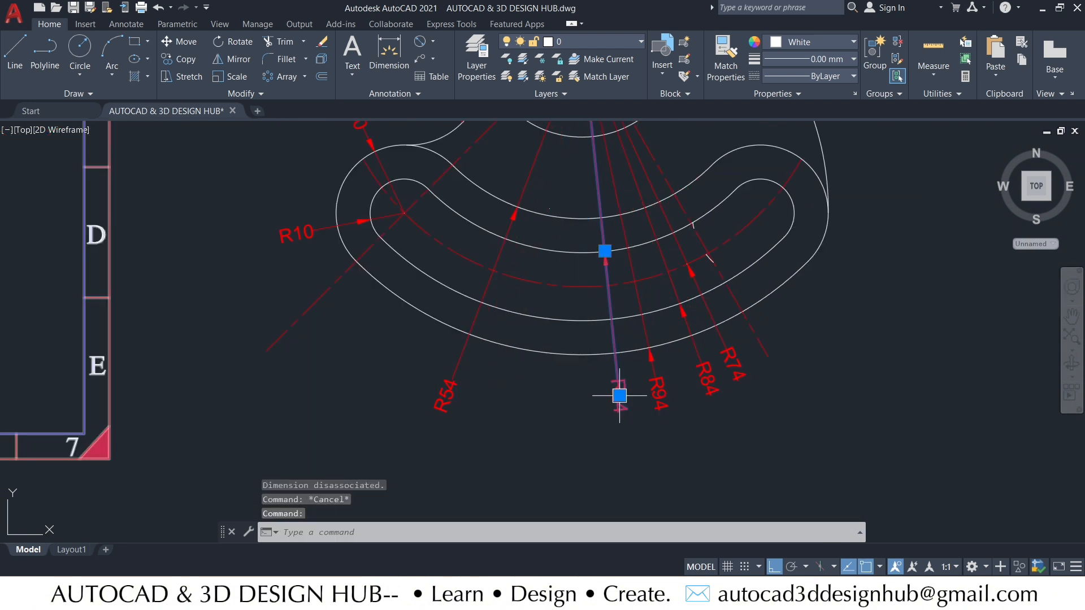
left_click(620, 395)
left_click(362, 395)
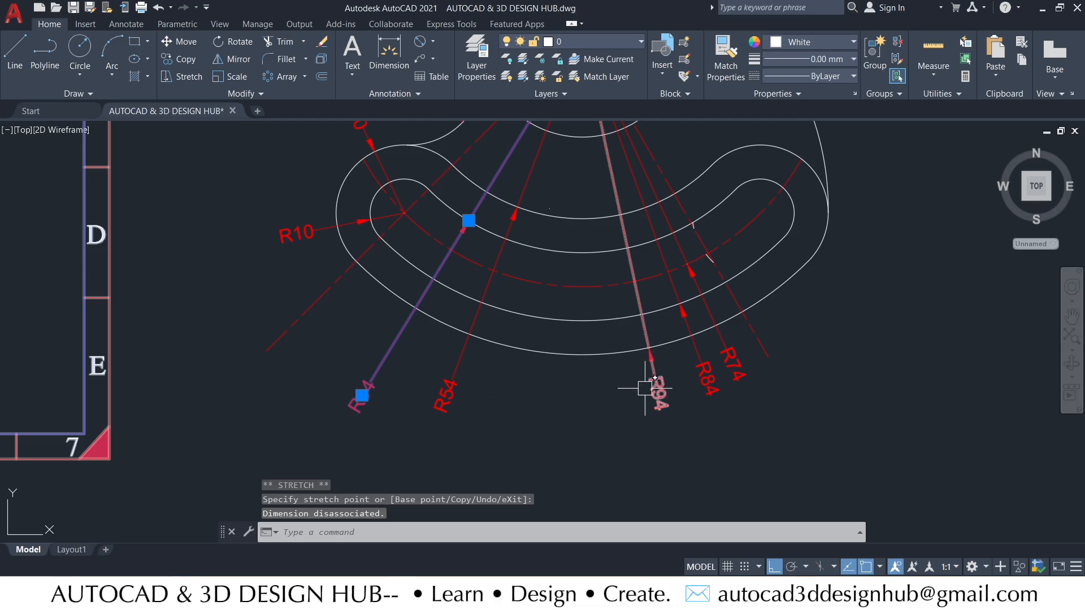
- Move the R74 and R84 dimension texts to the right of the dashed 30° line, and the R94 text beside R54
left_click(728, 362)
left_click(729, 362)
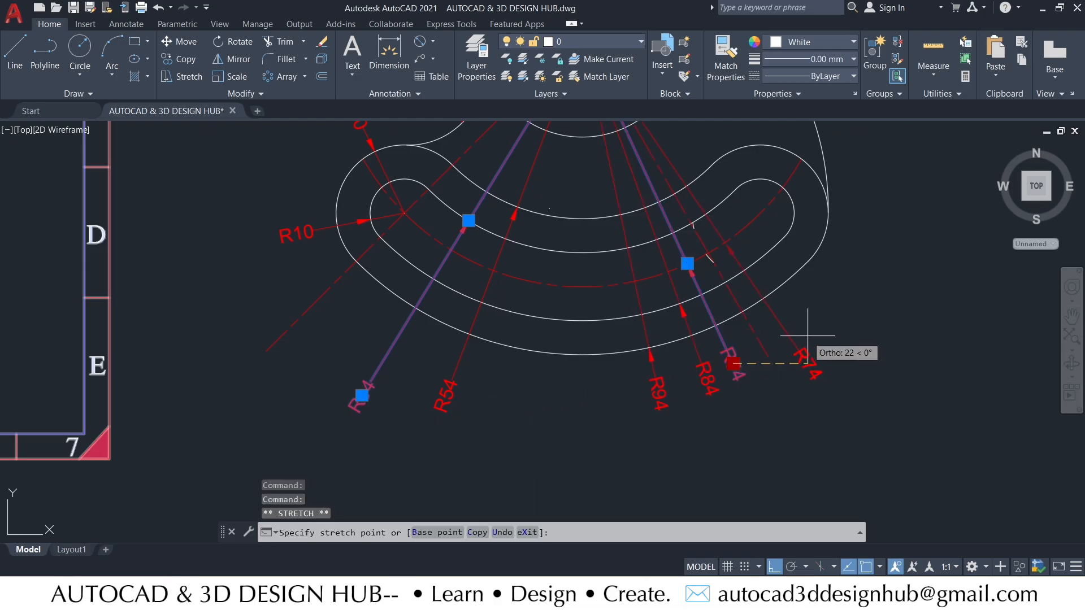
left_click(824, 363)
left_click(707, 375)
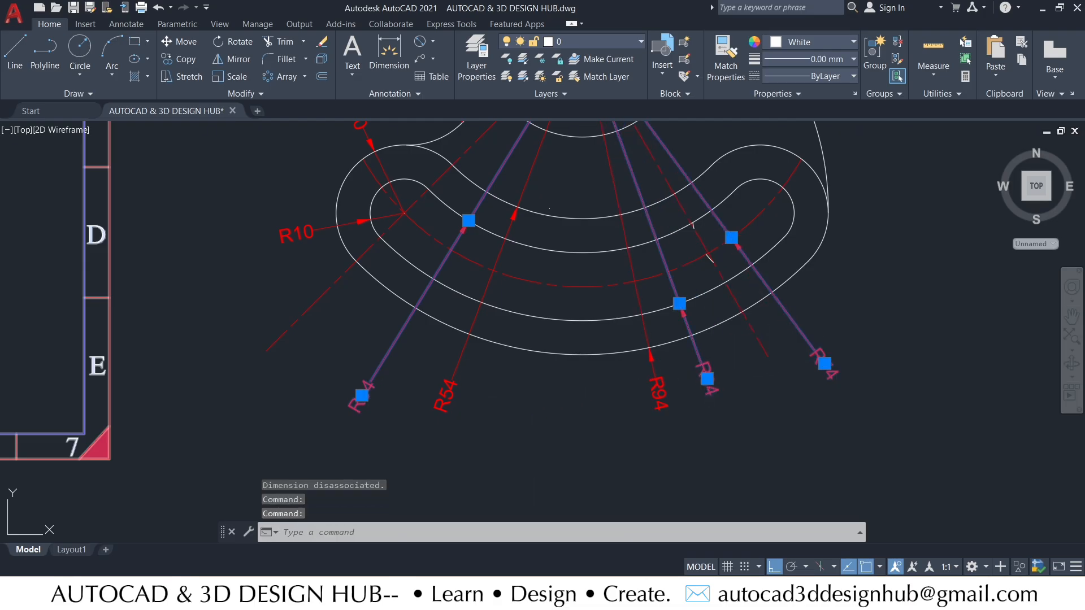
left_click(706, 379)
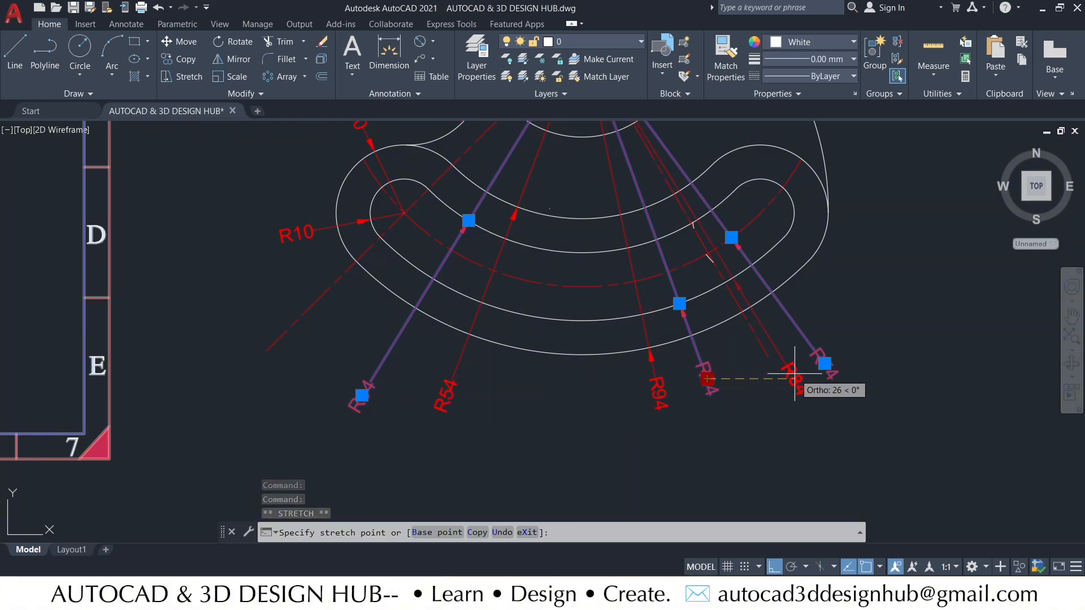
left_click(667, 389)
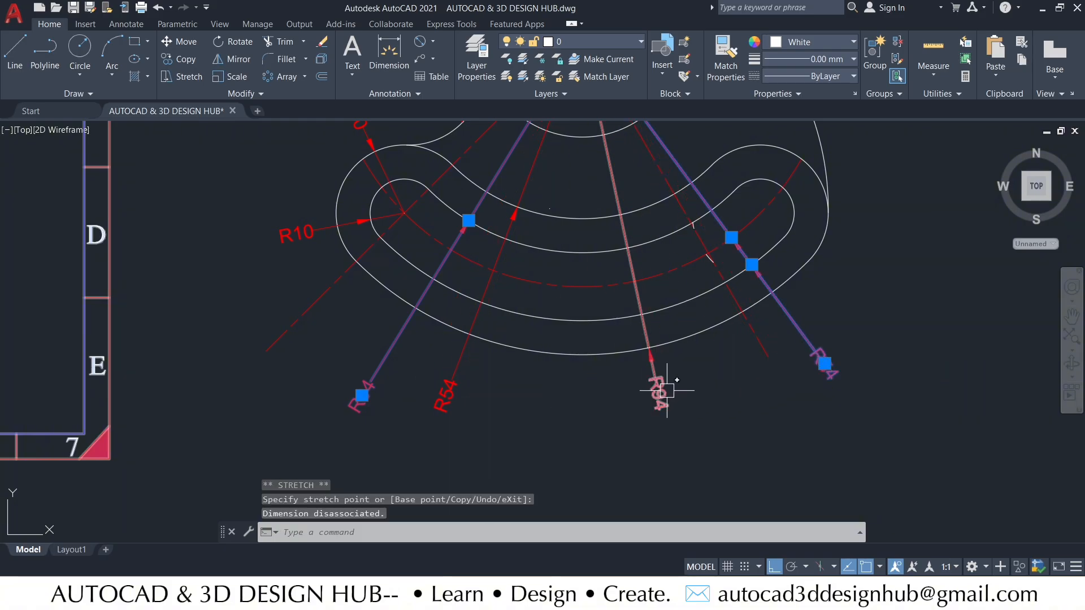
left_click(484, 388)
key("Escape")
scroll(594, 379, "down", 3)
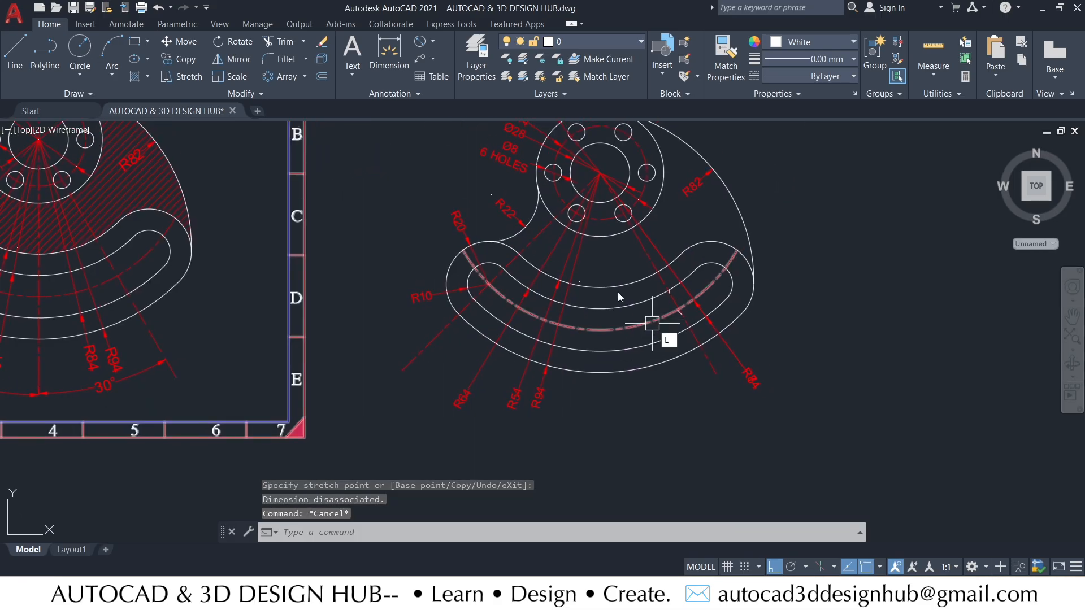
- Draw a vertical line from the hub centre to the plate's bottom arc and stretch its lower end below the plate
key("Return")
left_click(600, 173)
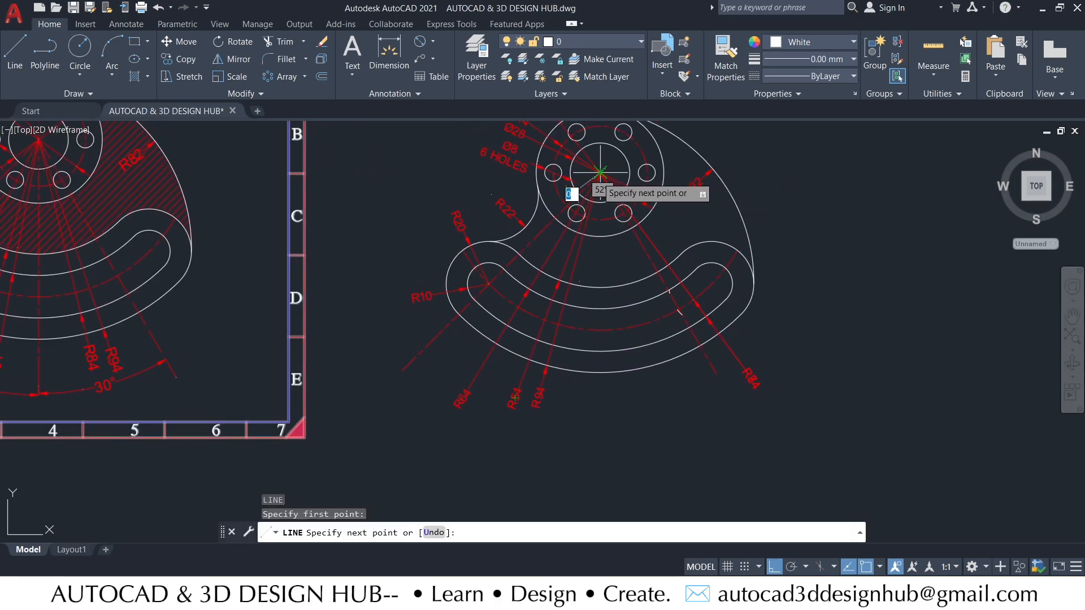
left_click(600, 372)
key("Escape")
middle_click_drag(622, 399, 653, 340)
left_click(630, 314)
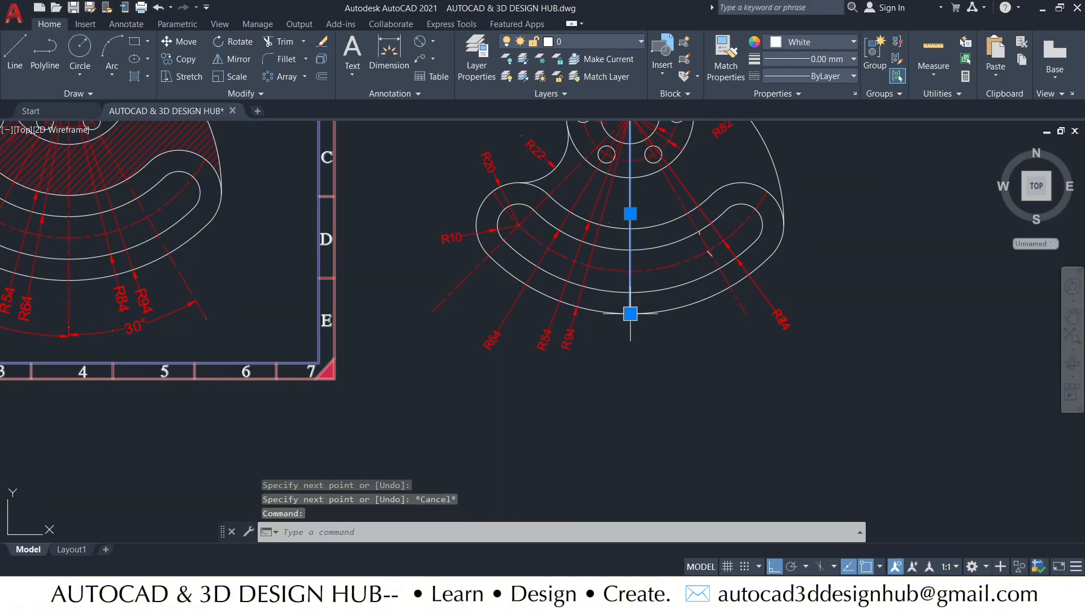
left_click(630, 313)
left_click(643, 355)
key("Escape")
key("Escape")
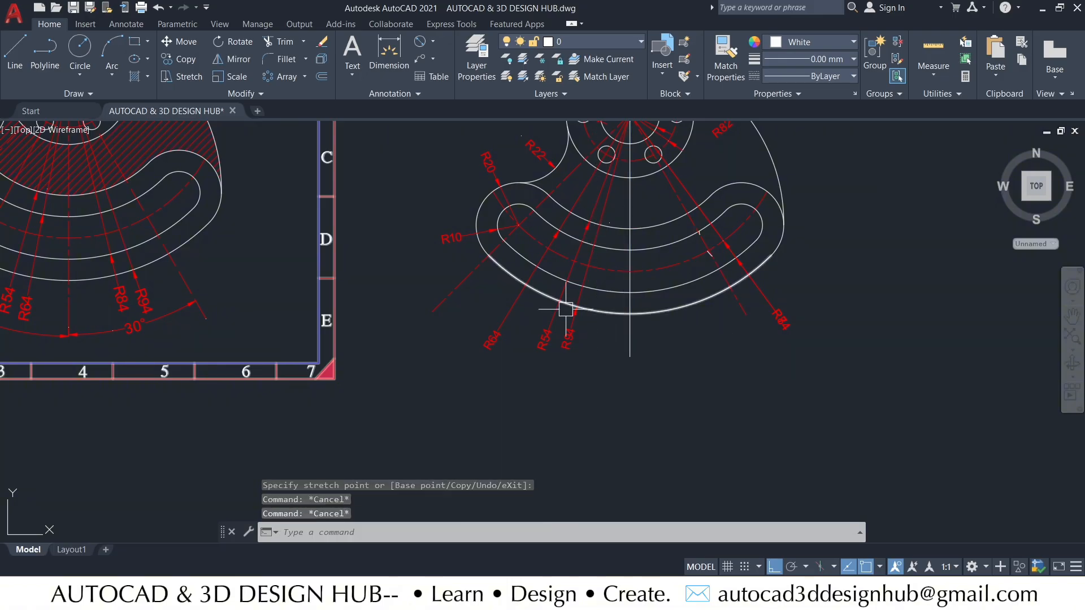
- Match the vertical line's properties to the slot's red dash-dot centre arc
middle_click_drag(641, 334, 649, 351)
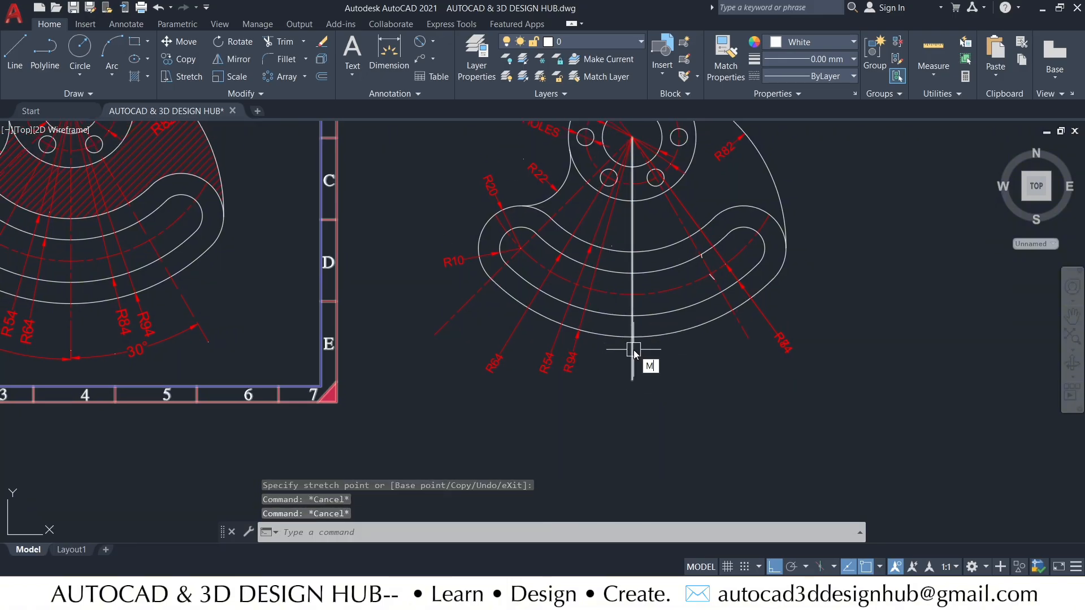
key("Return")
left_click(654, 294)
left_click(633, 287)
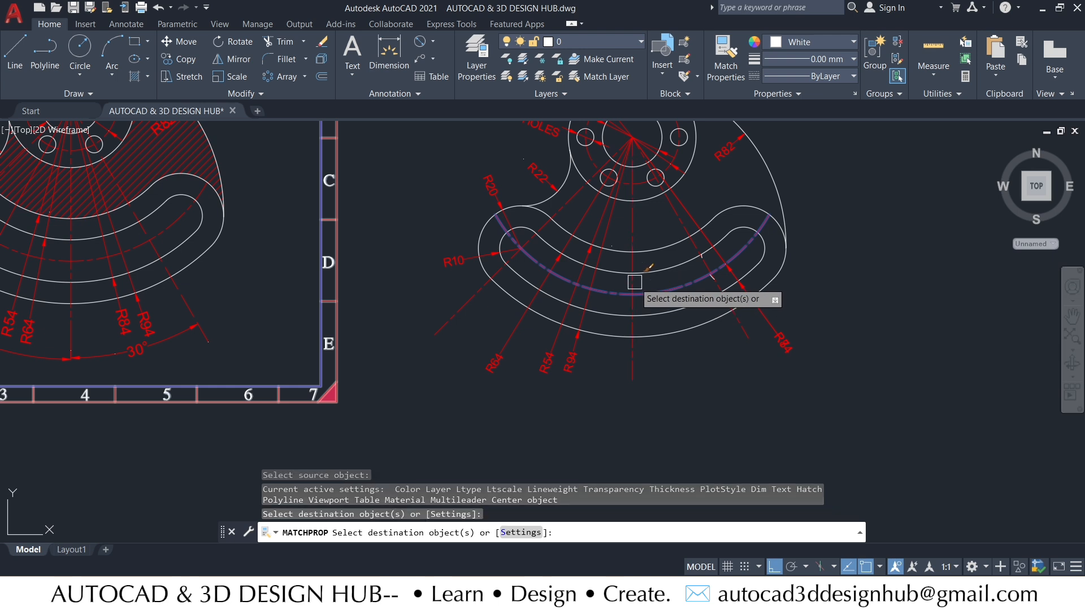
key("Escape")
- Add an angular dimension between the left slanted centreline and the vertical centreline, with its arc below the plate's radius texts
left_click(433, 41)
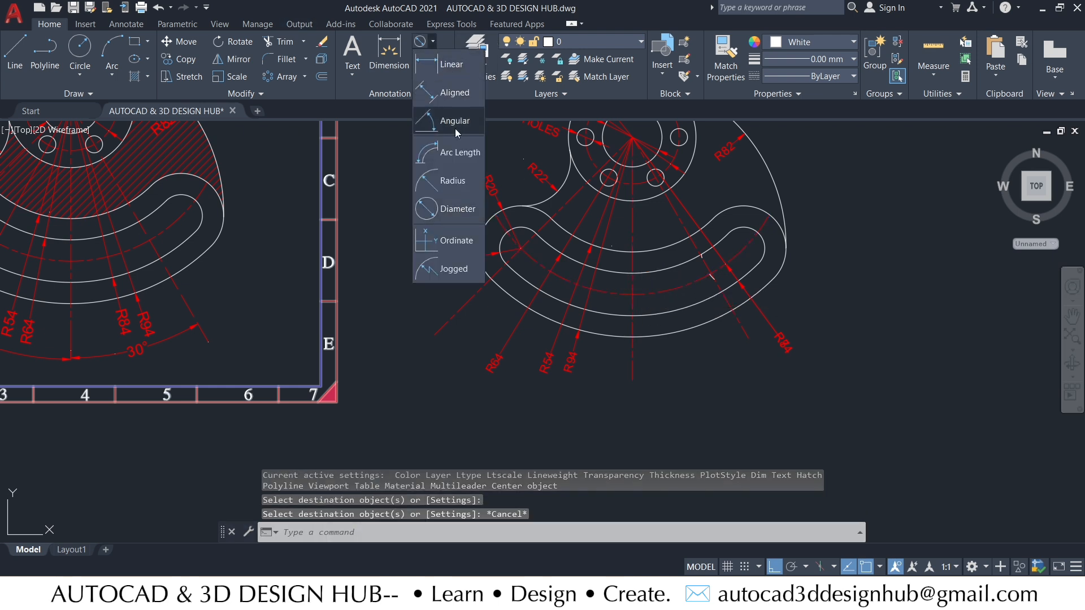
left_click(453, 121)
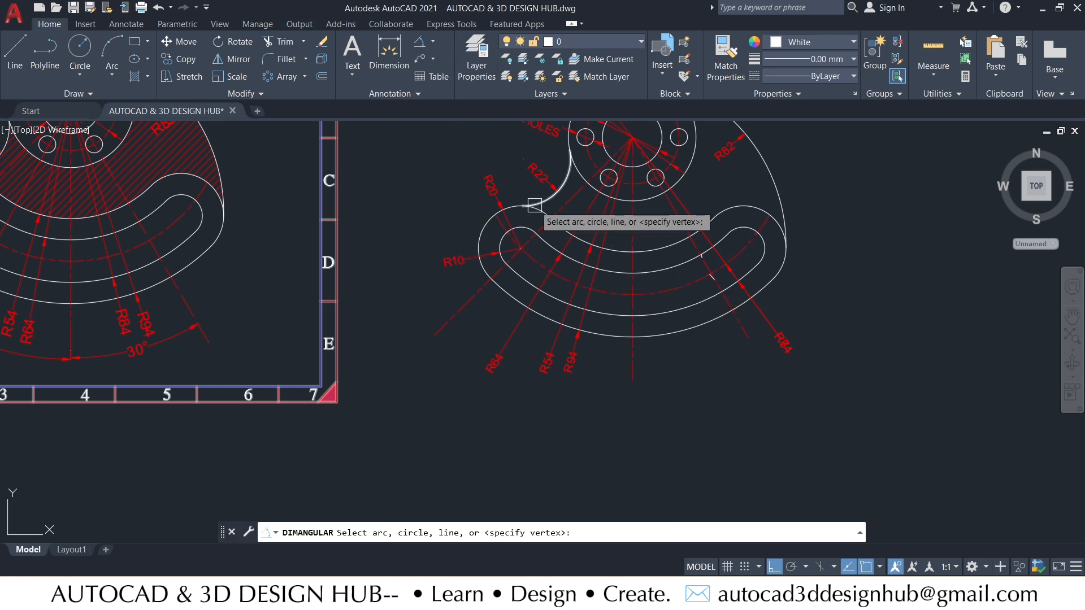
left_click(455, 314)
left_click(629, 367)
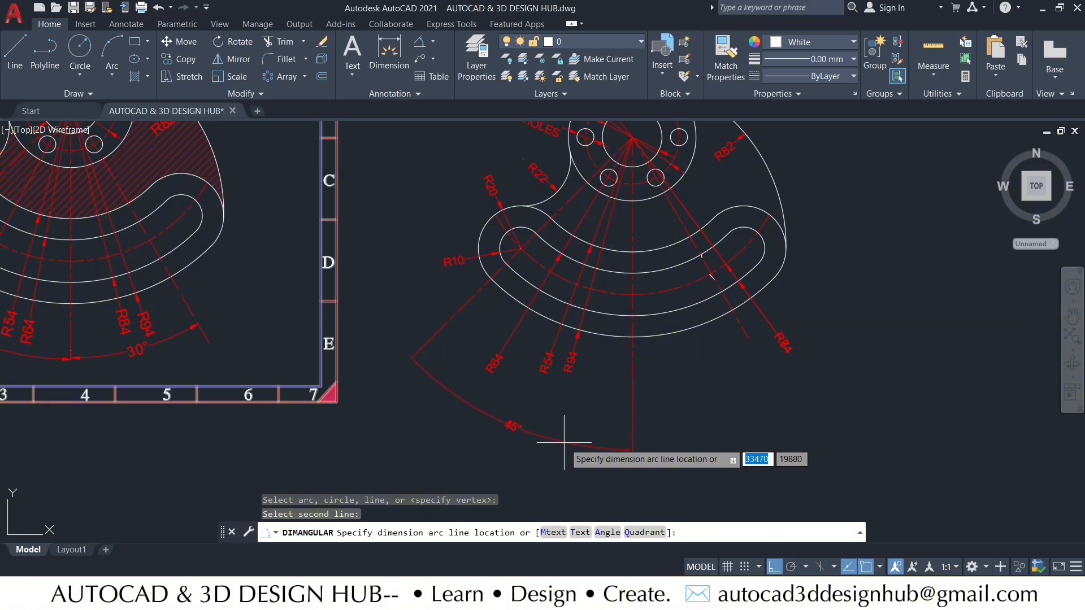
left_click(561, 440)
- Add an angular dimension between the vertical centreline and the right slanted centreline, with its arc level with the first angular dimension
key("Return")
left_click(635, 314)
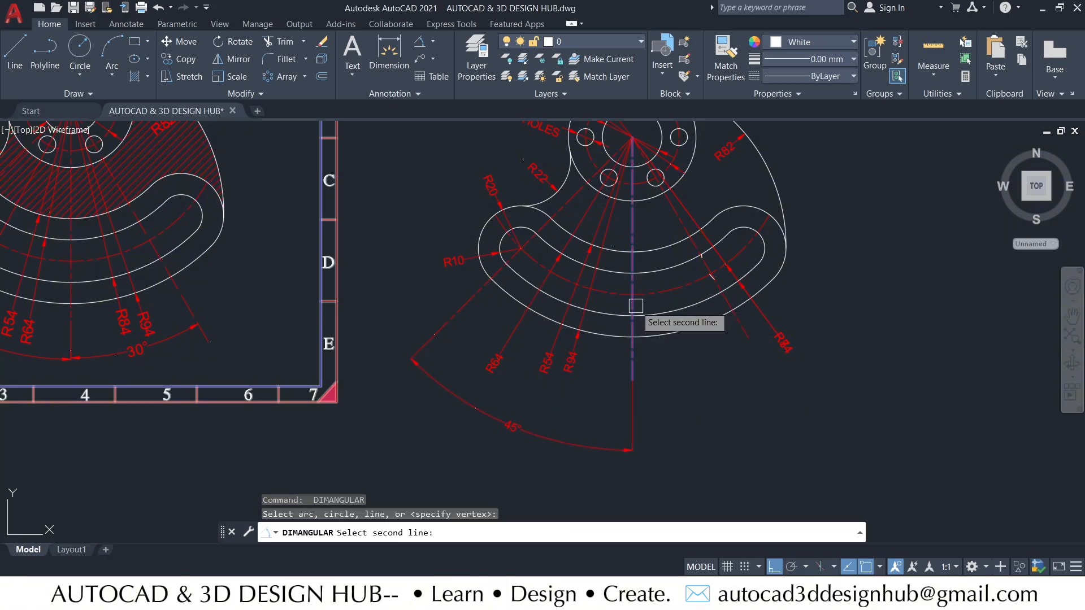
left_click(706, 242)
scroll(706, 413, "up", 2)
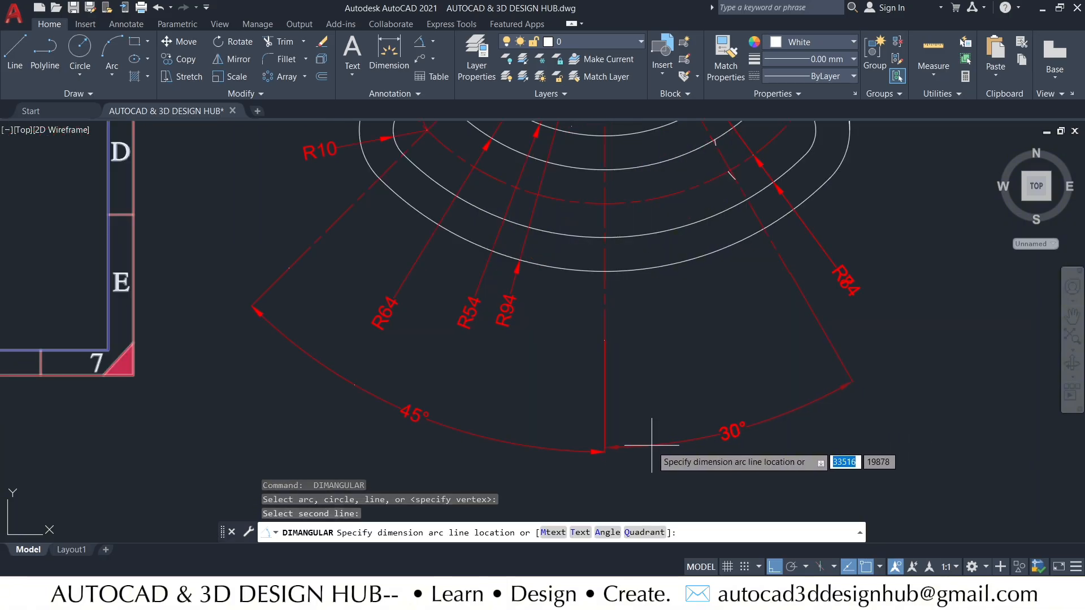
left_click(719, 442)
key("Escape")
- Compare the redrawn plate's dimensions and outline with the reference drawing to find what is still missing
scroll(731, 382, "down", 4)
scroll(683, 315, "up", 2)
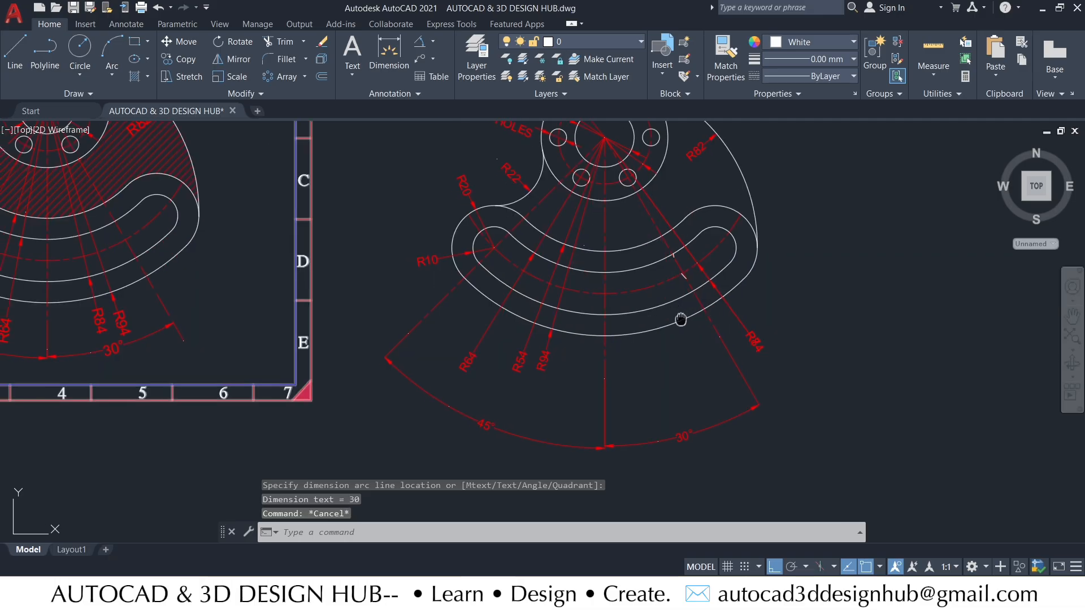
scroll(729, 288, "down", 2)
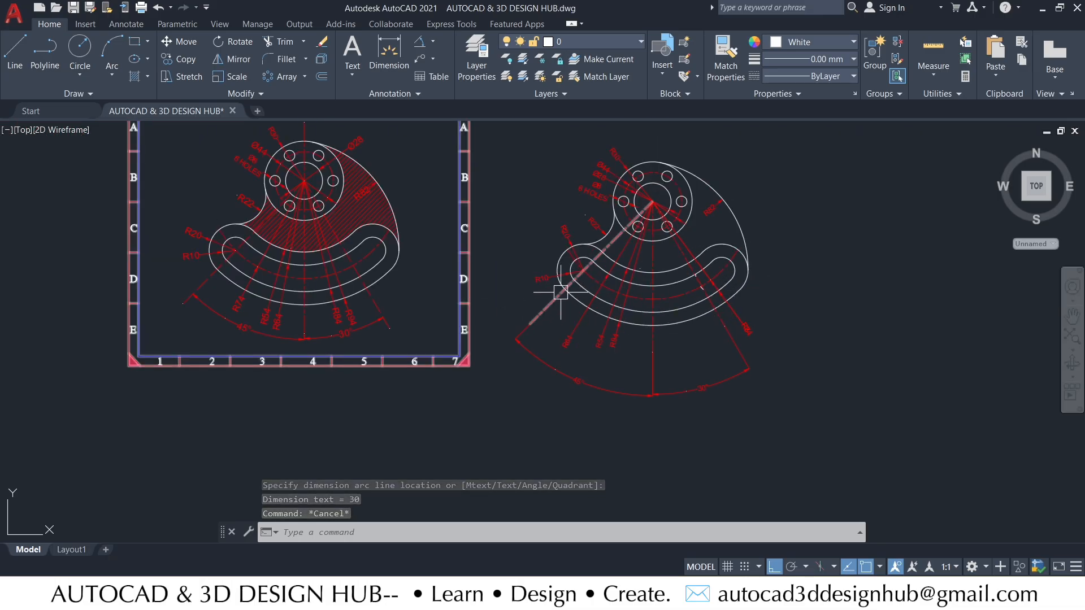
scroll(576, 232, "up", 2)
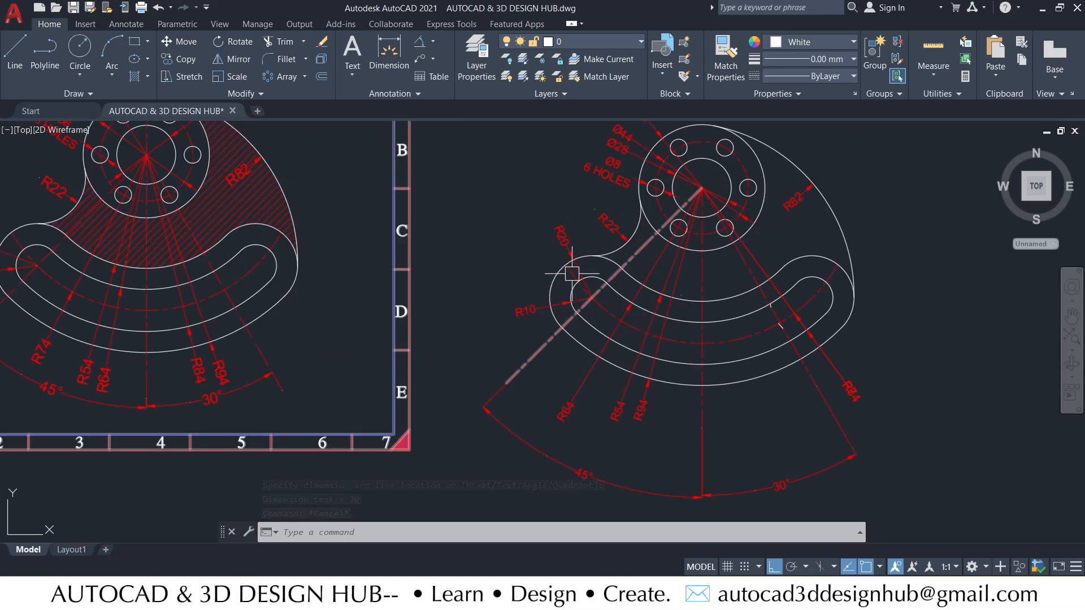
scroll(575, 285, "down", 2)
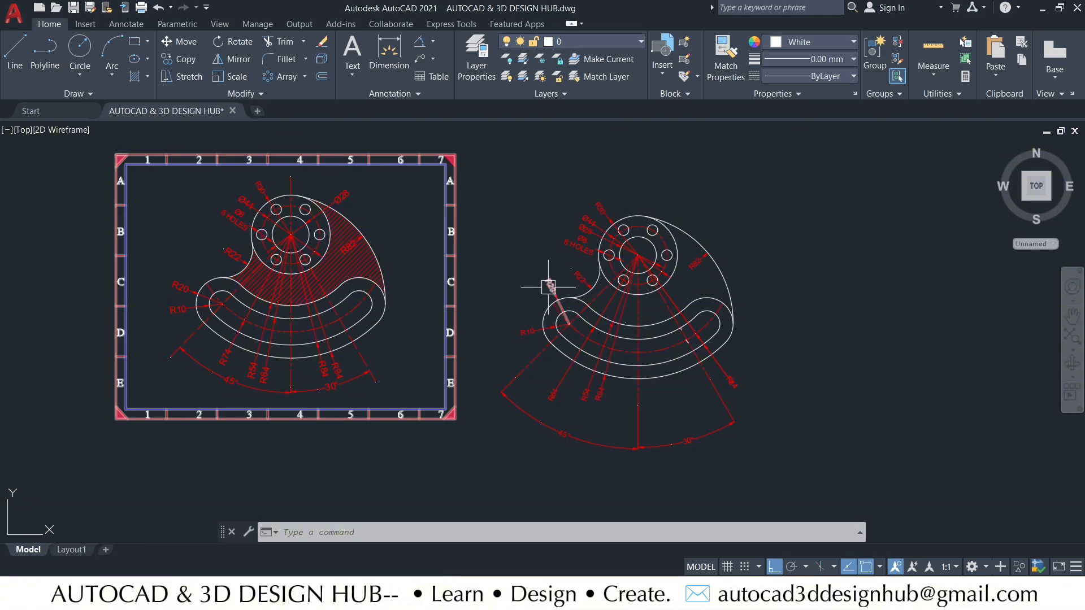
scroll(678, 237, "up", 1)
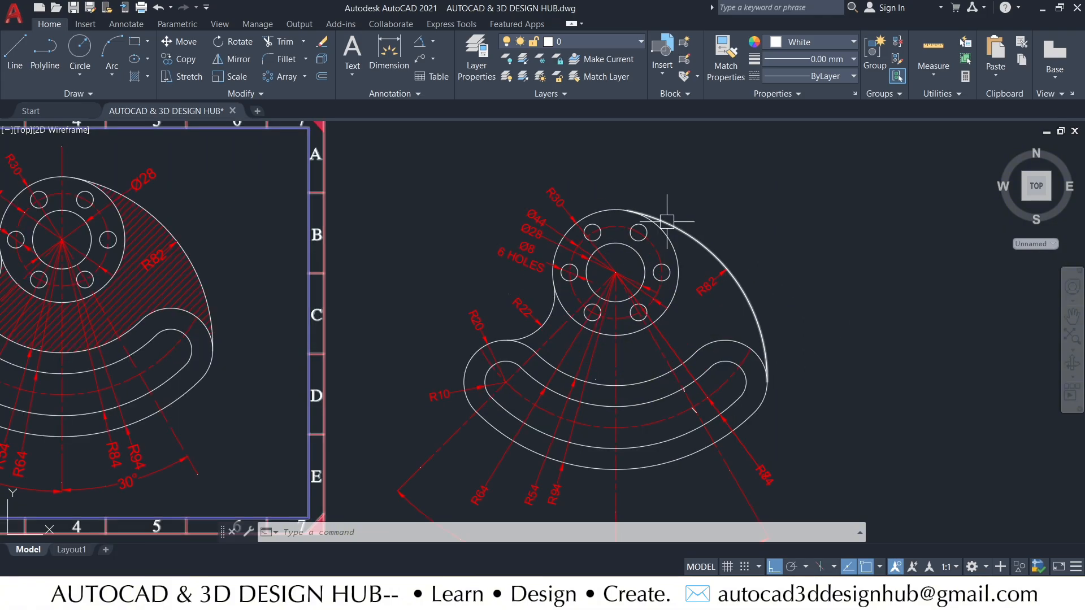
scroll(650, 228, "up", 1)
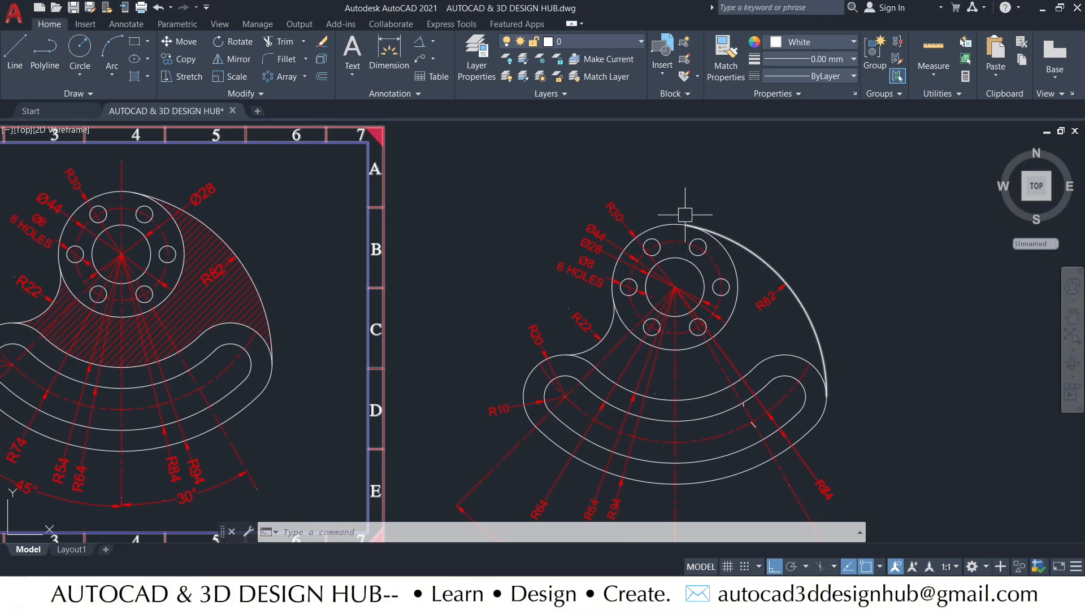
scroll(757, 191, "down", 2)
scroll(760, 267, "up", 3)
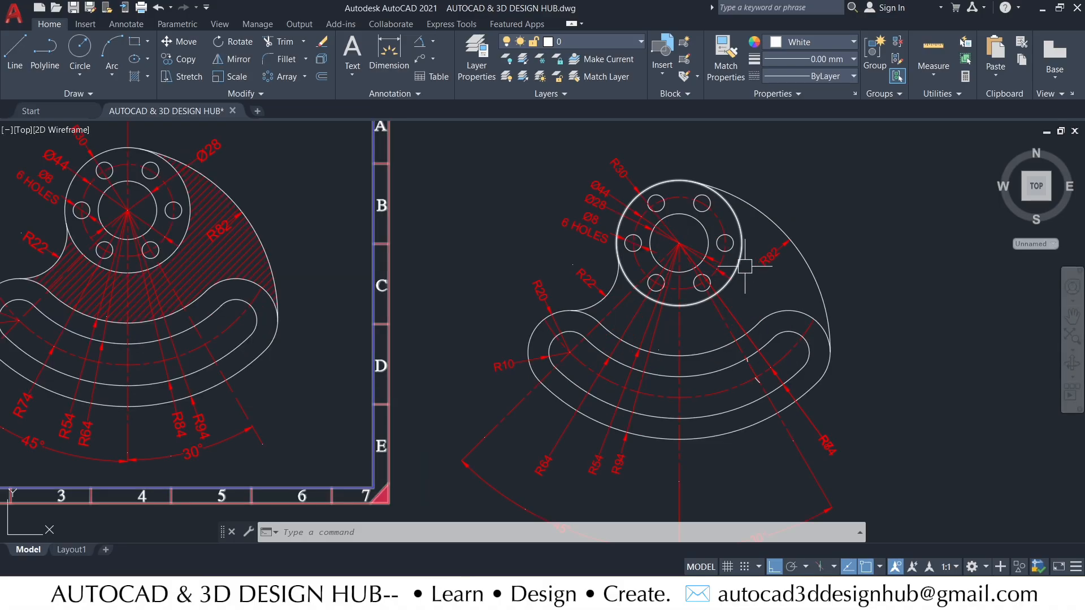
scroll(574, 278, "down", 3)
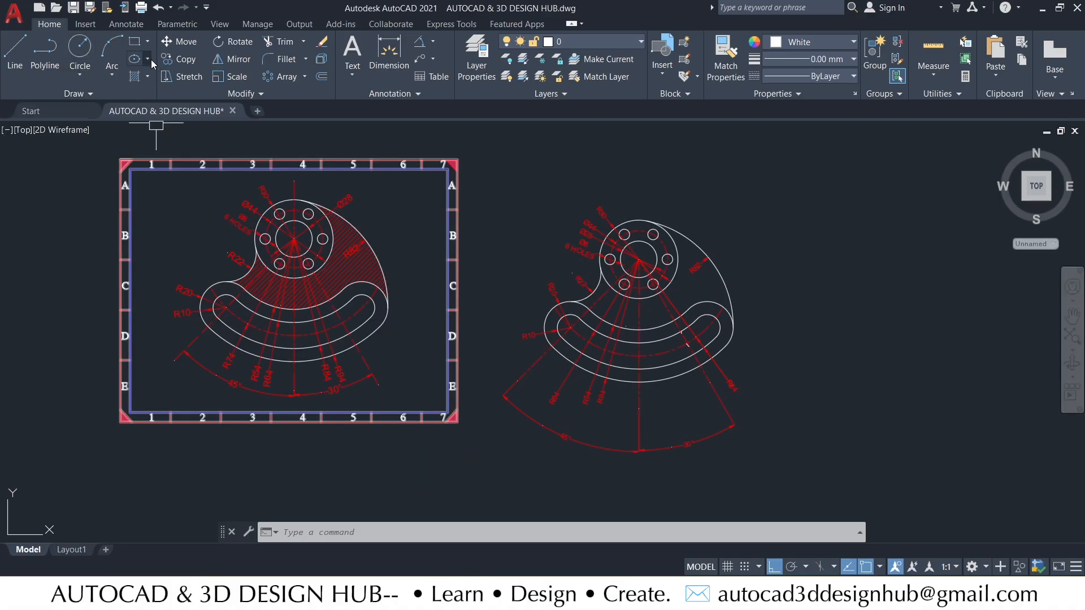
left_click(148, 77)
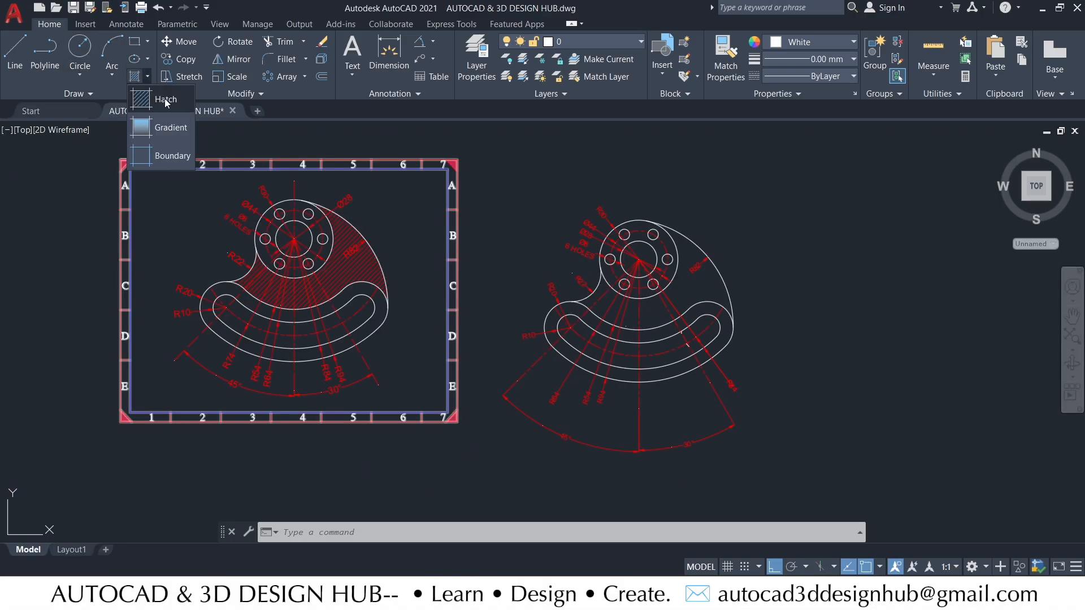
key("Escape")
key("Escape")
key("Escape")
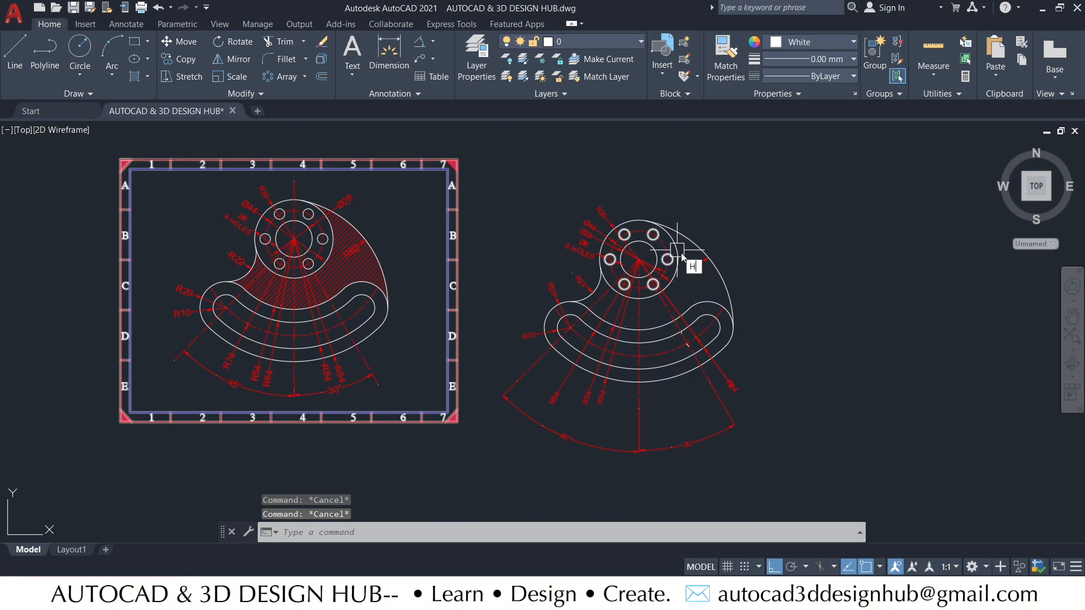
- Start a red hatch and pick all the regions between the hub, the R82 and R22 arcs and the plate's upper slot-side edge
left_click(713, 284)
scroll(713, 285, "up", 2)
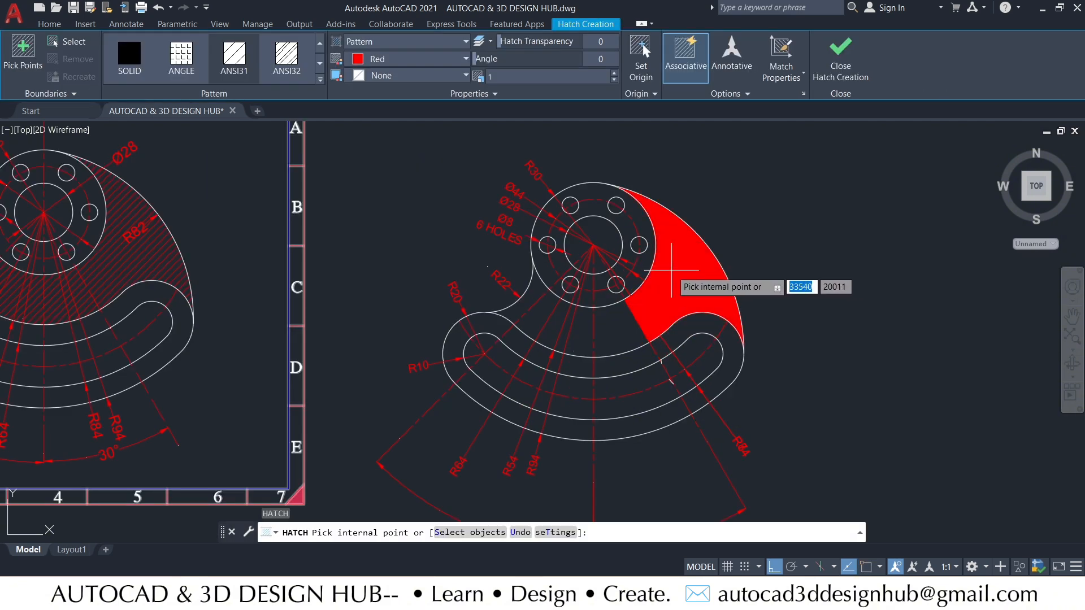
left_click(695, 280)
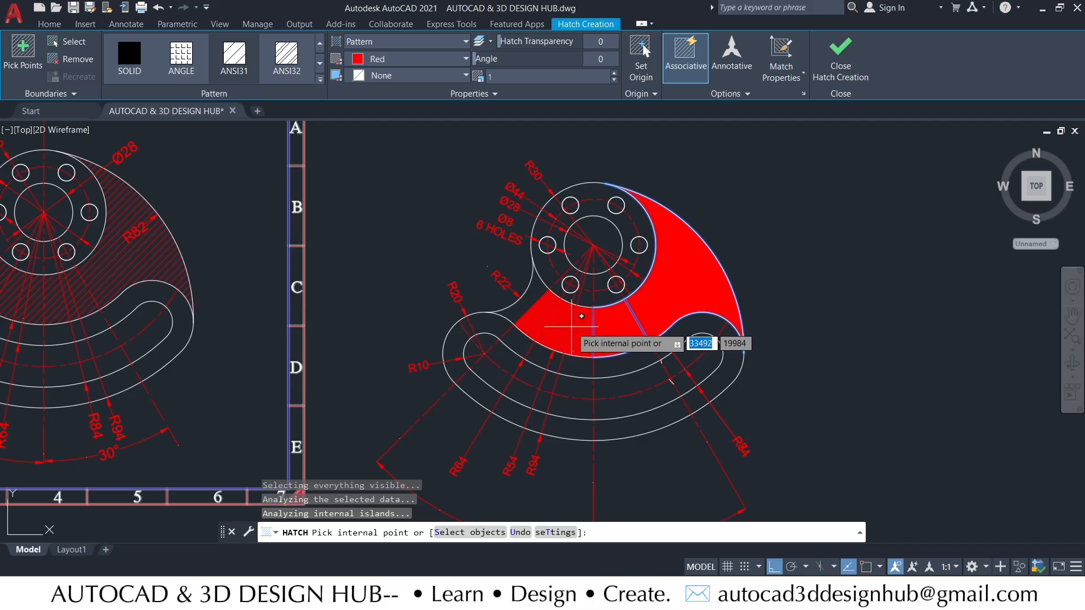
left_click(518, 305)
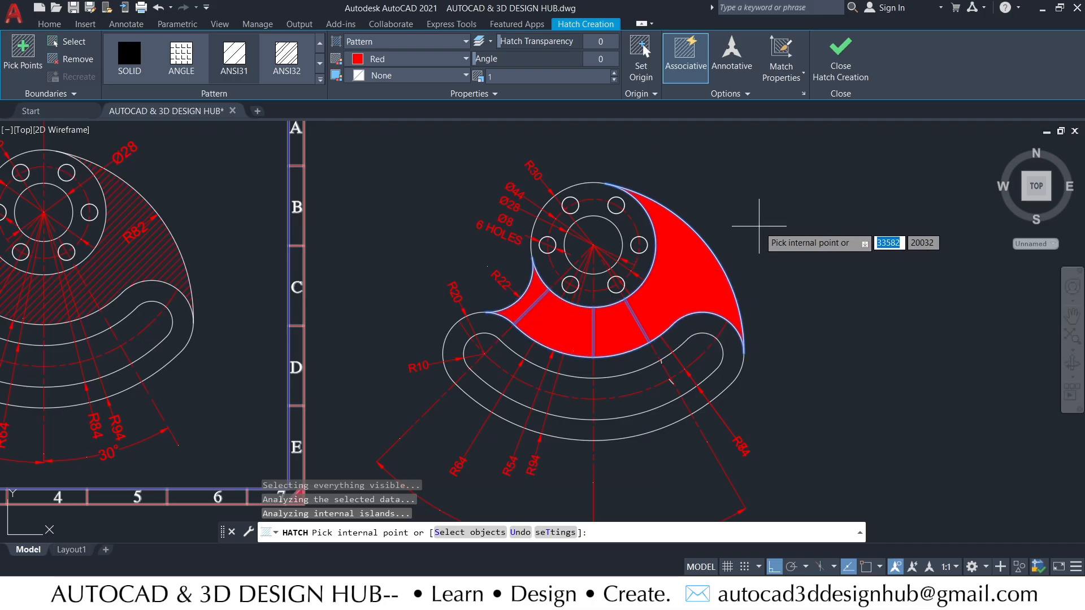
- Set the hatch pattern to ANSI31 with no background colour and a scale of 20, and finish the hatch
left_click(321, 80)
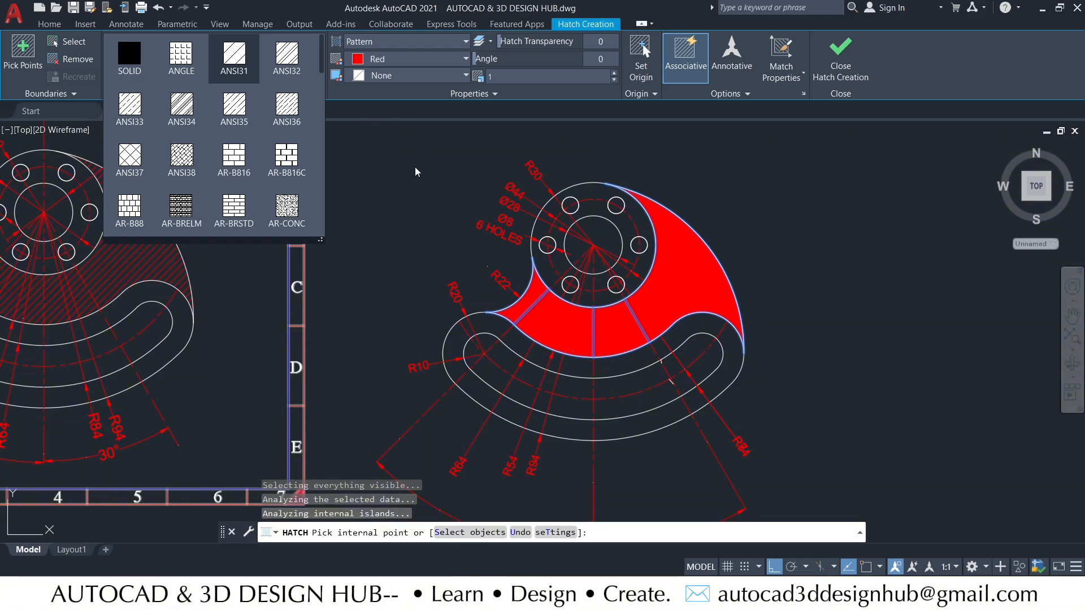
left_click(240, 58)
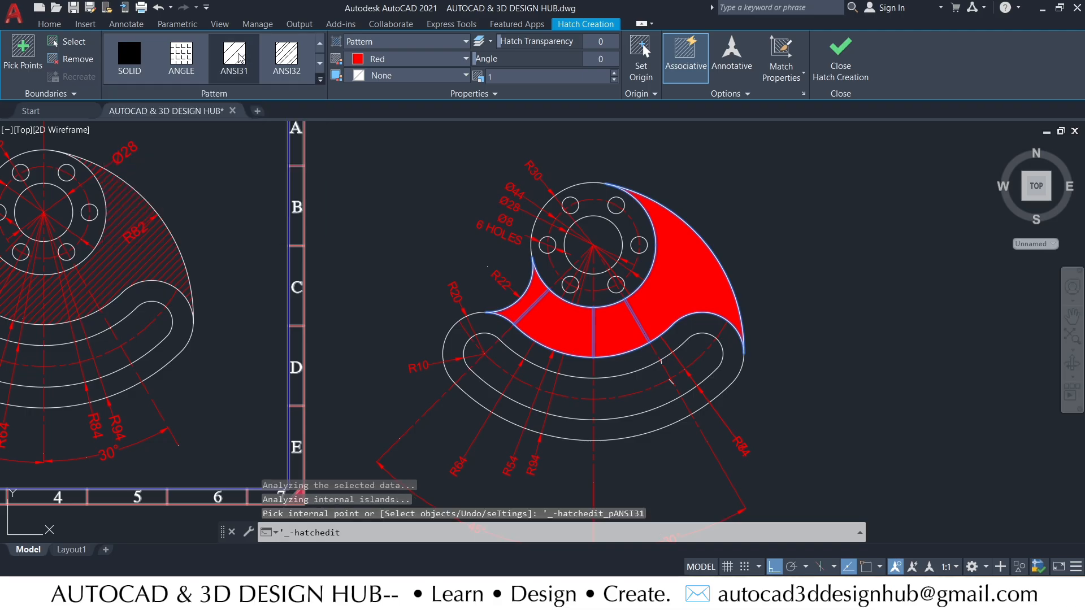
left_click(418, 80)
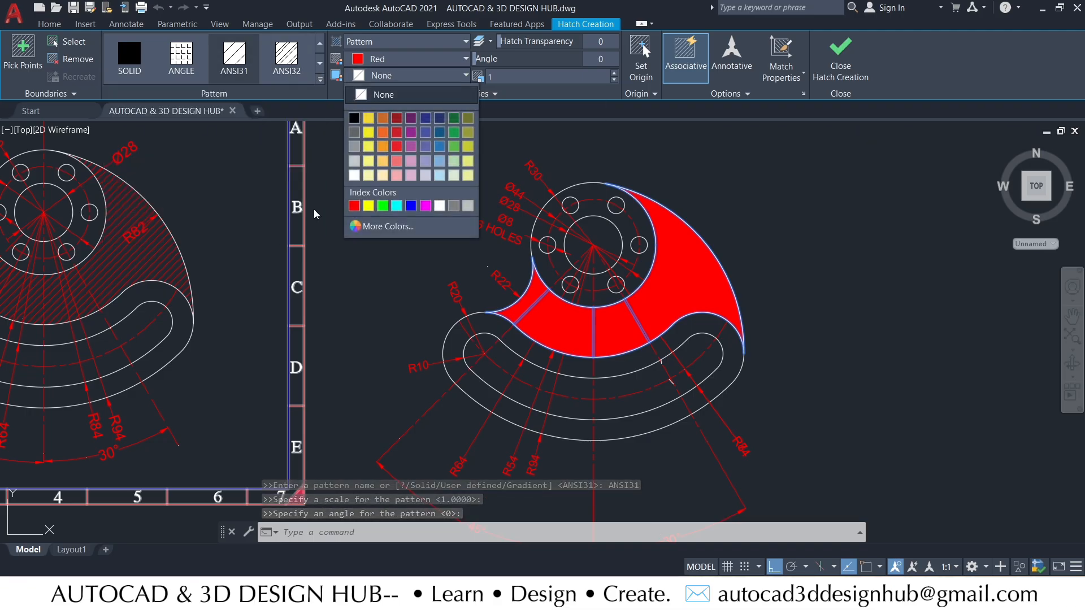
left_click(544, 161)
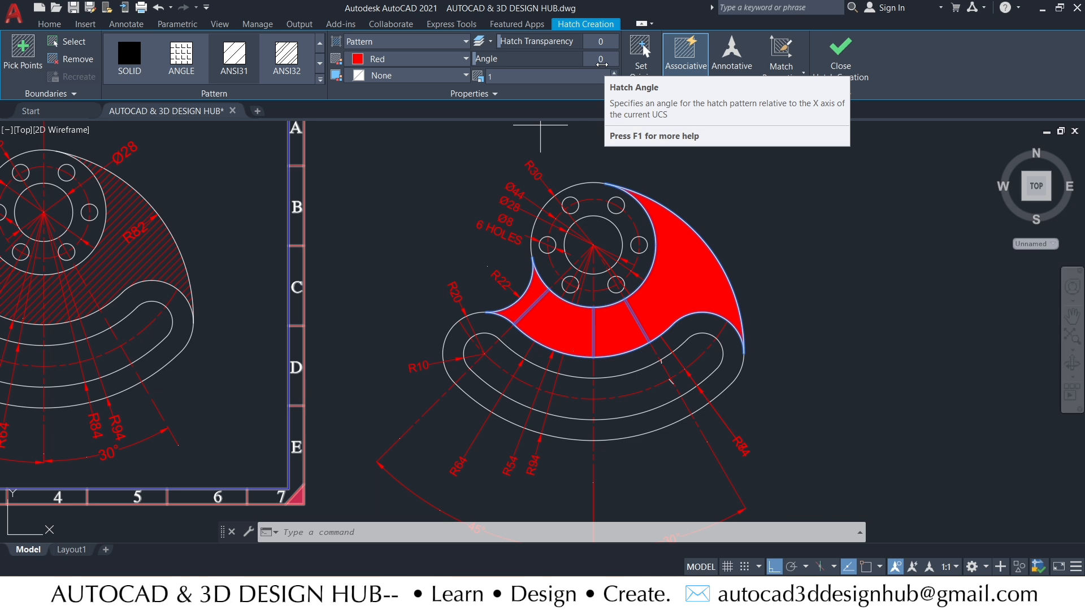
left_click(533, 78)
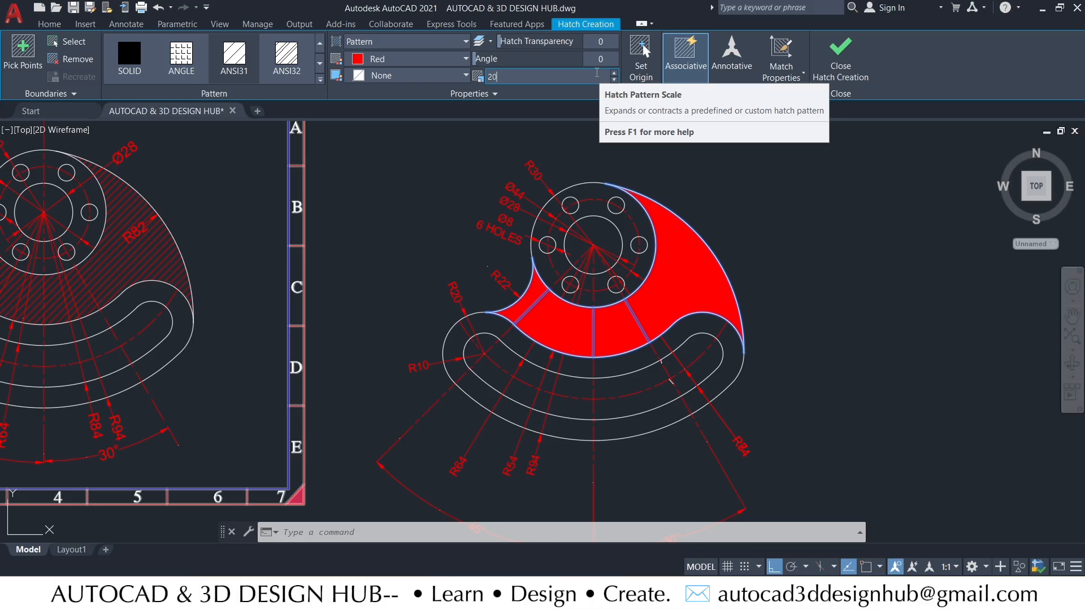
key("Return")
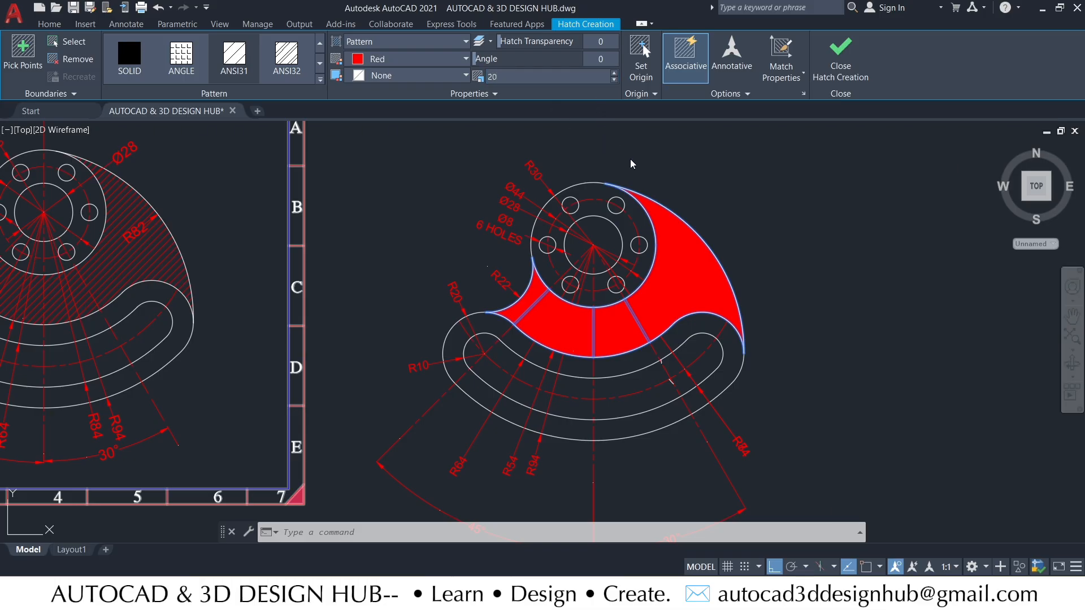
scroll(682, 284, "up", 5)
scroll(680, 300, "down", 5)
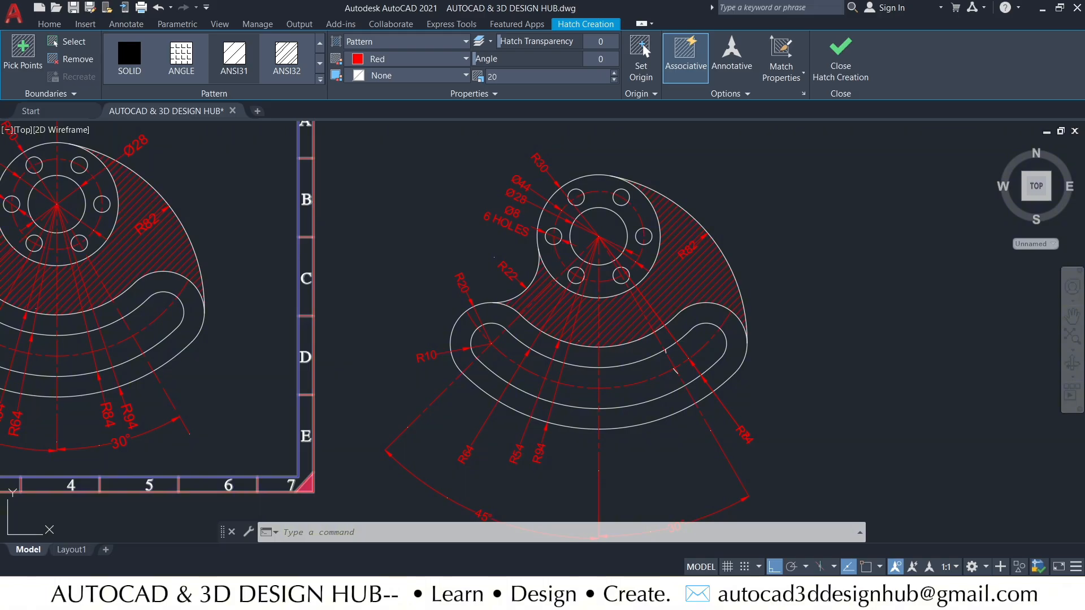
key("Escape")
- Review the finished hatched and dimensioned plate side by side with the framed reference drawing
middle_click_drag(629, 285, 678, 267)
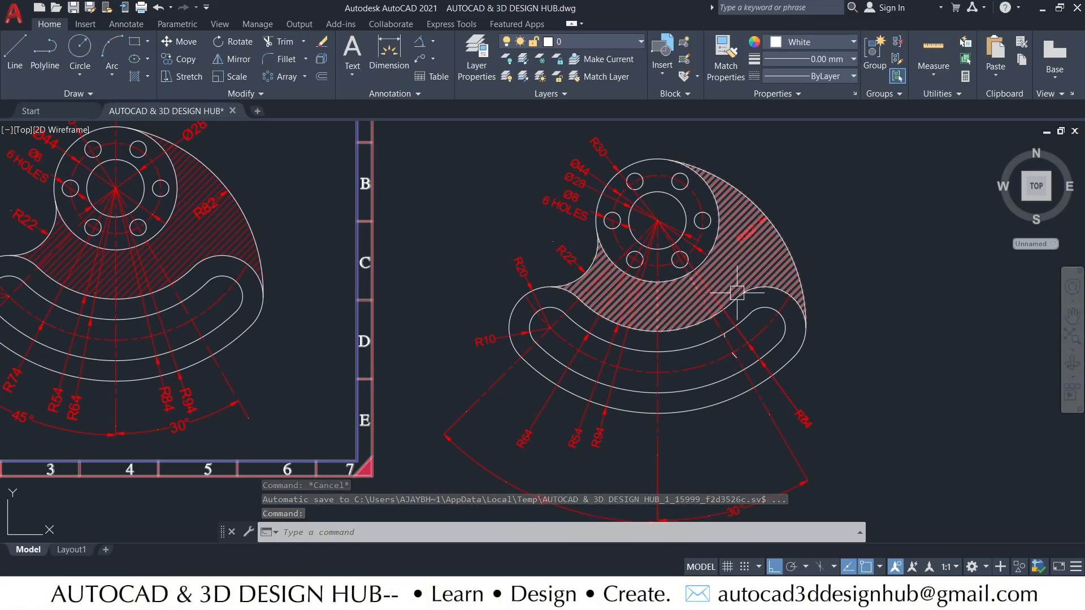
middle_click_drag(582, 314, 703, 295)
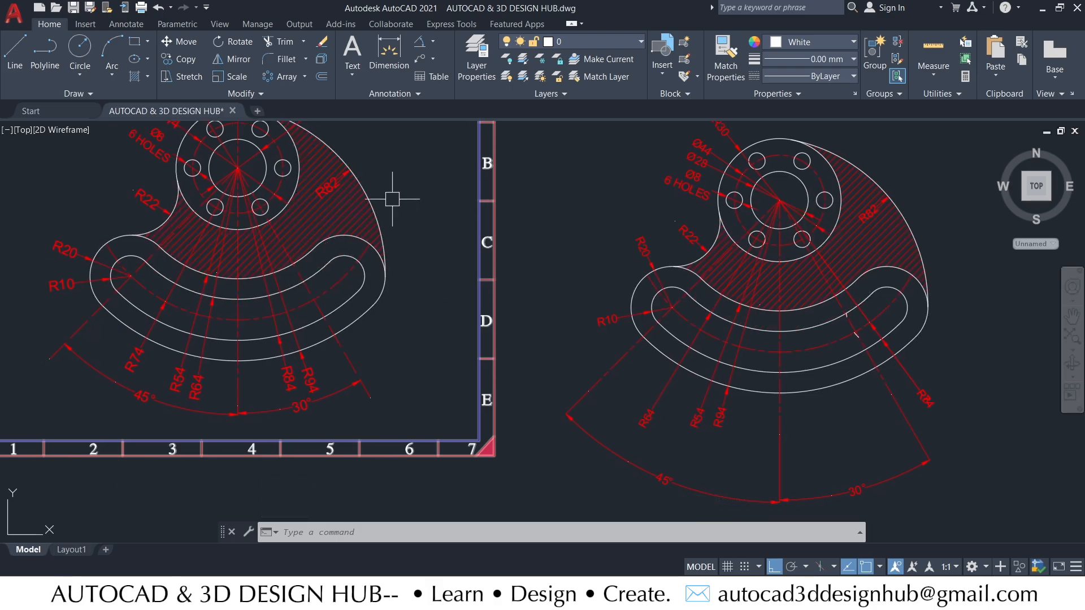
scroll(700, 296, "down", 4)
scroll(838, 321, "up", 5)
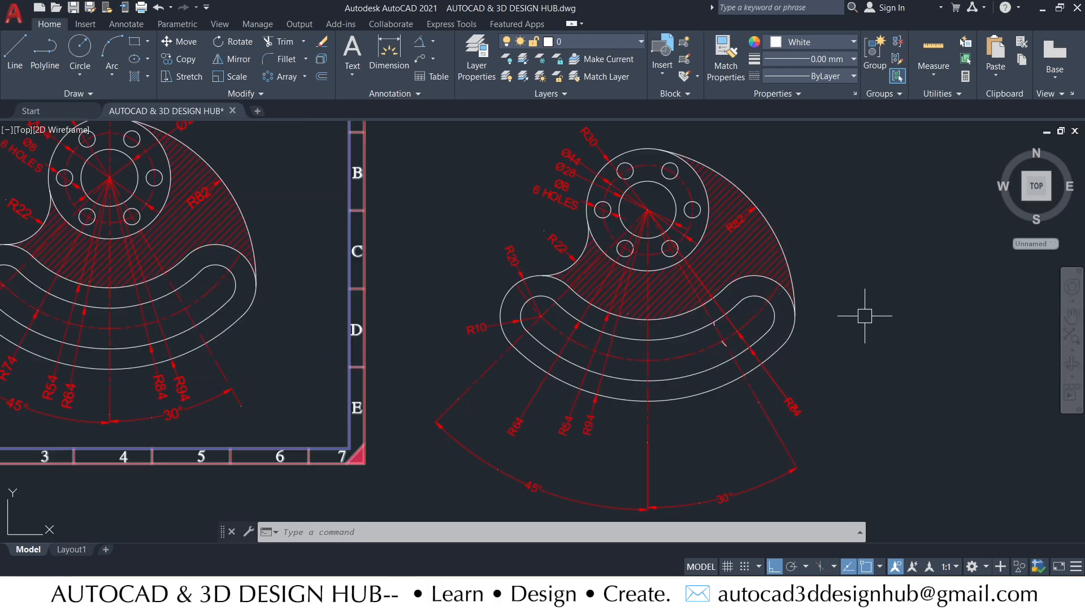
middle_click_drag(836, 313, 875, 306)
middle_click_drag(852, 256, 815, 311)
scroll(586, 327, "down", 2)
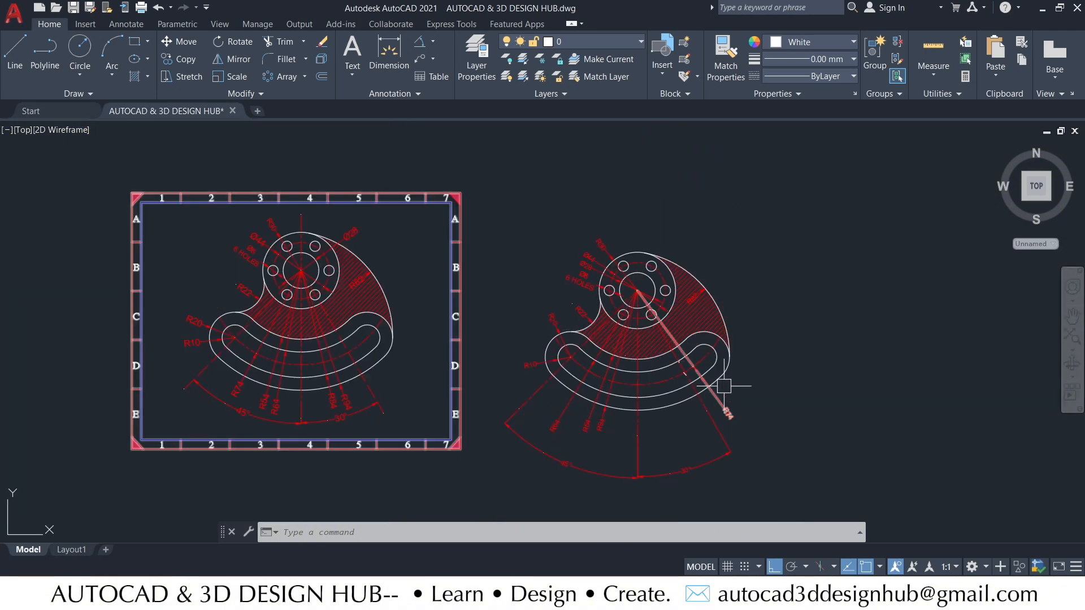
middle_click_drag(772, 395, 792, 359)
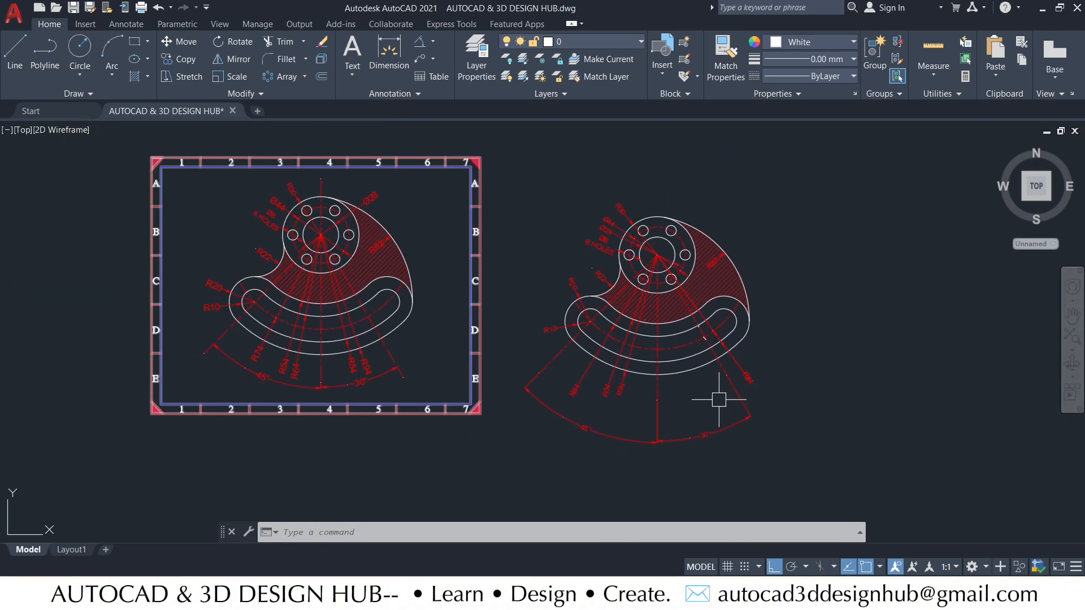